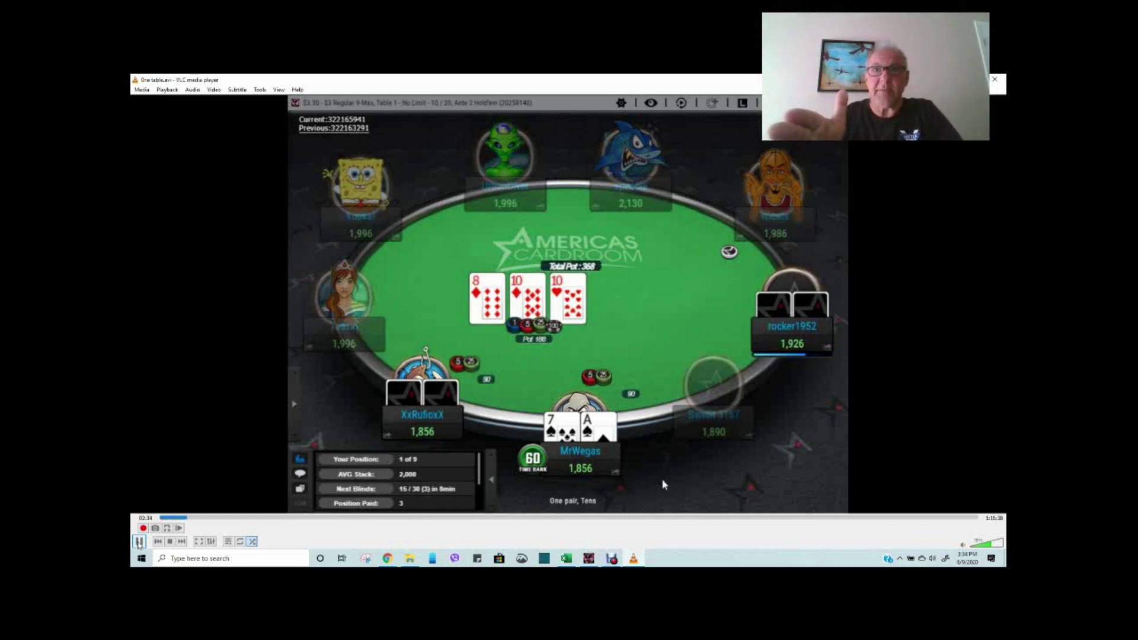
Switch to Excel and review the starting stack, game type, level length and play times on the Blinds sheet
mouse_move(607, 560)
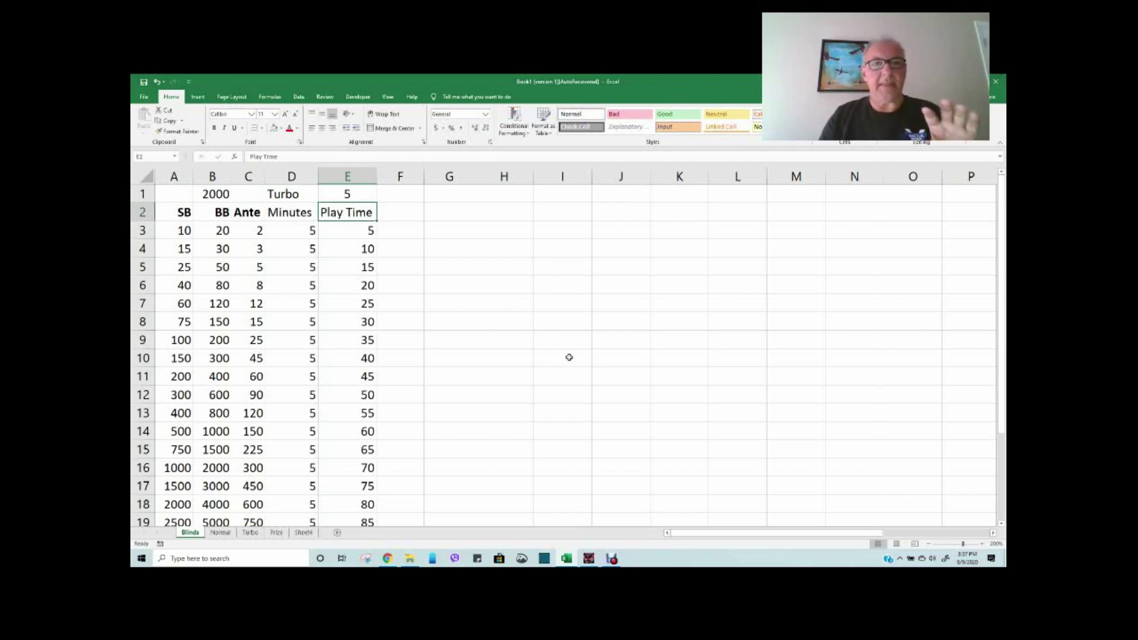
click(213, 194)
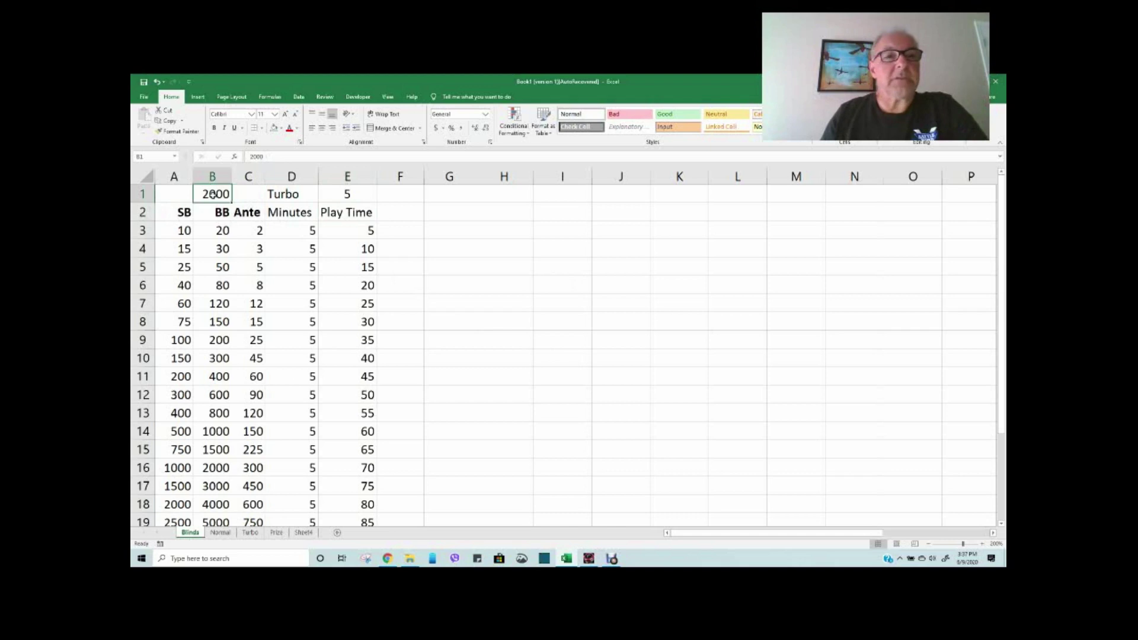
click(294, 192)
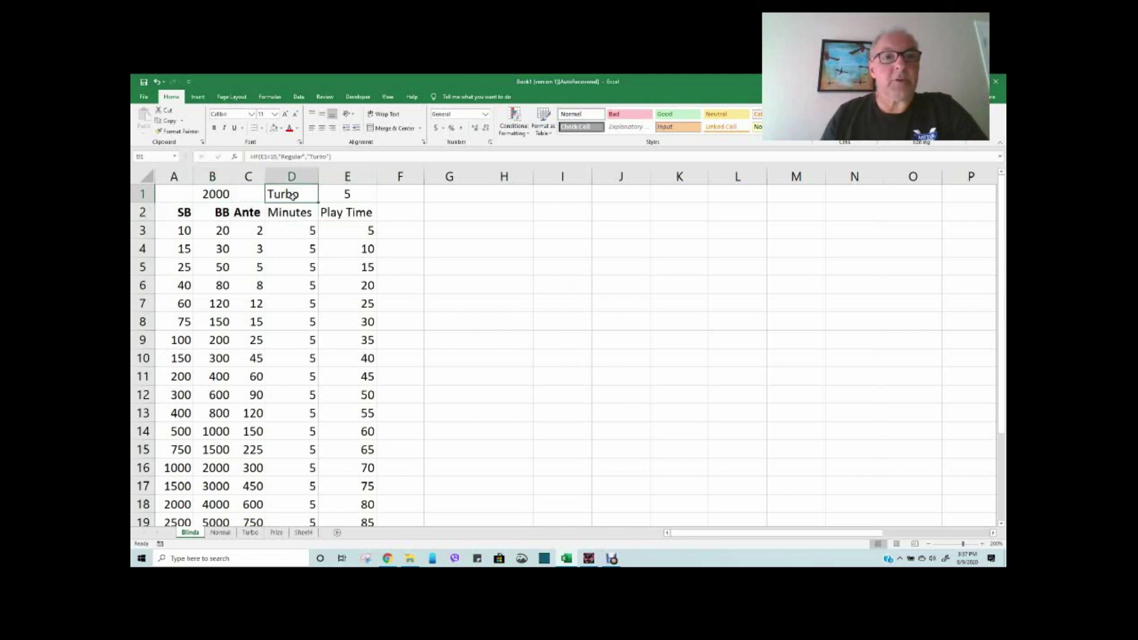
click(349, 194)
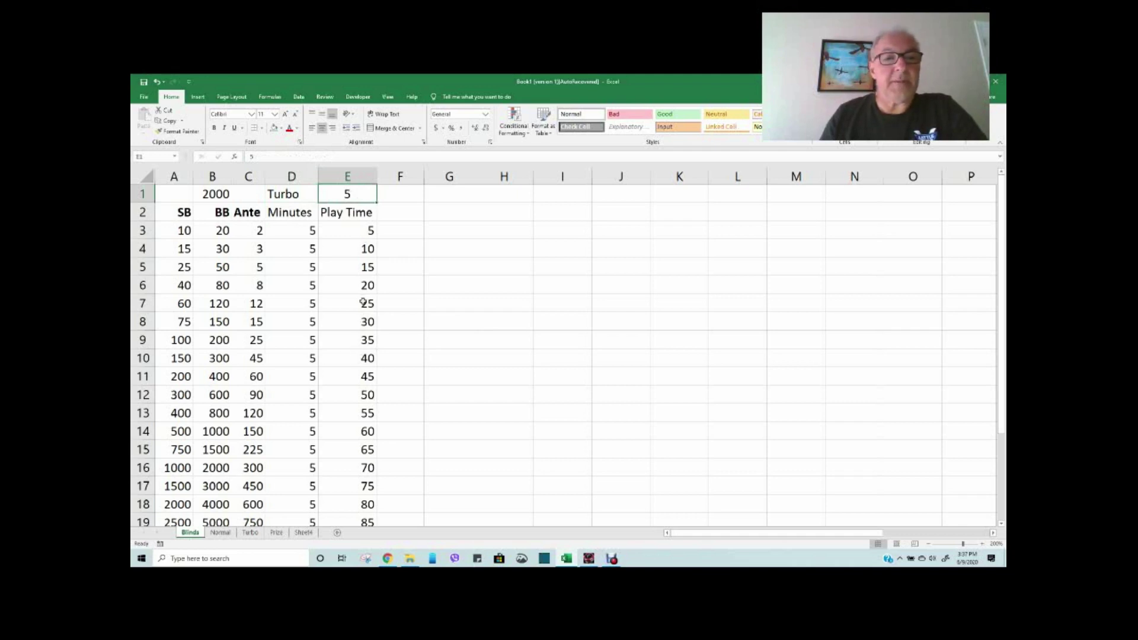
click(365, 322)
Shade the SB, BB and Ante cells in A8:C8 and A9:C9 with a light orange fill
drag(176, 321, 243, 320)
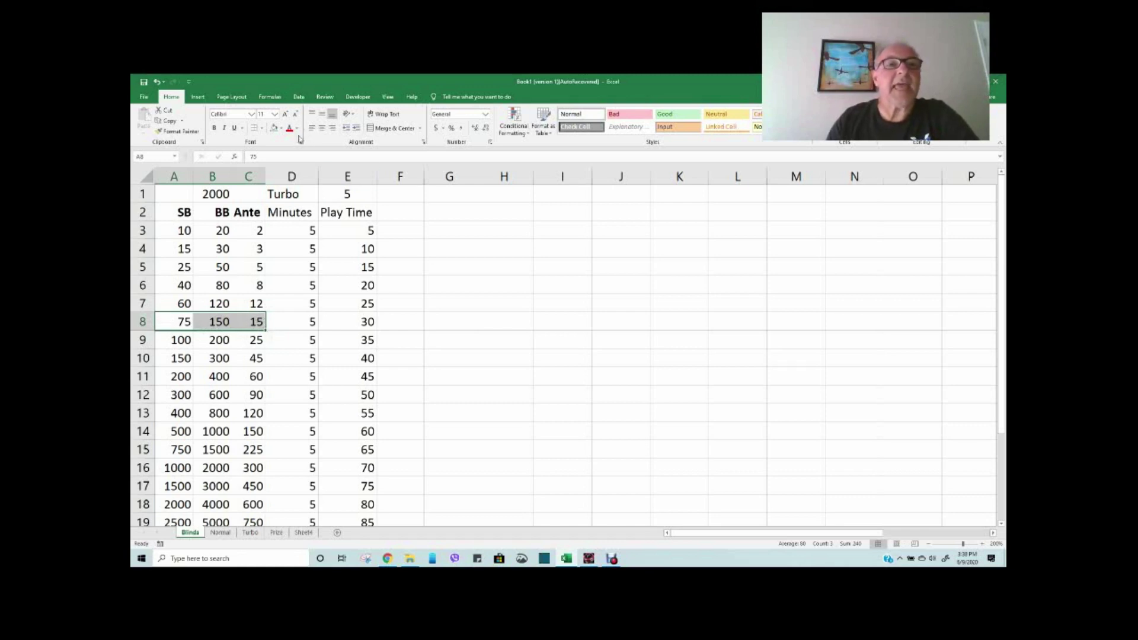
click(276, 128)
click(173, 339)
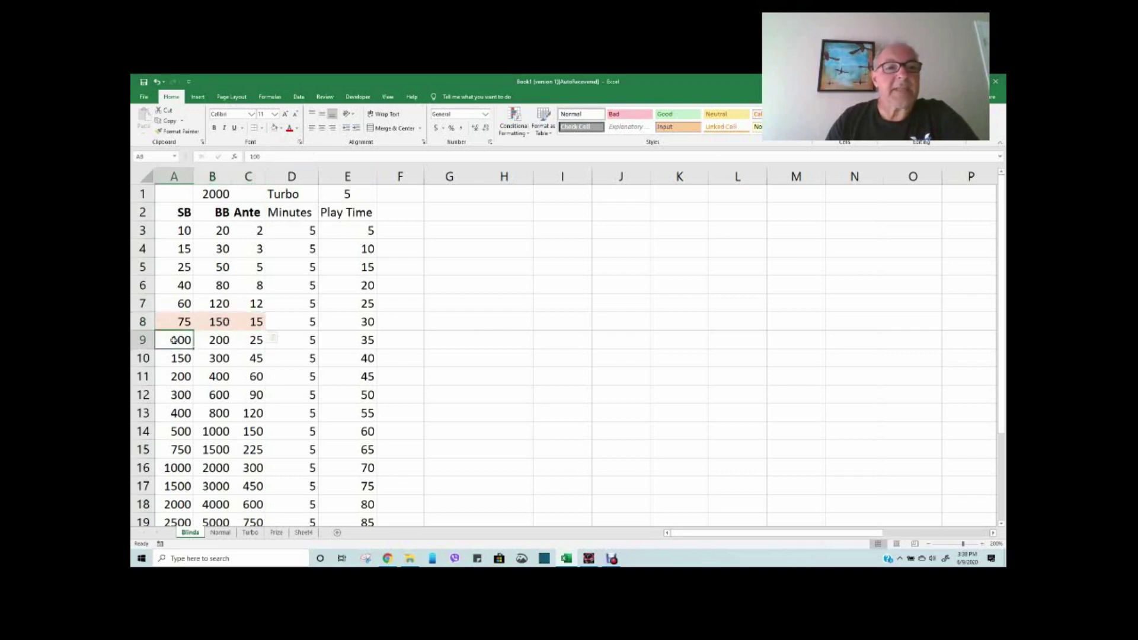
drag(190, 342, 261, 342)
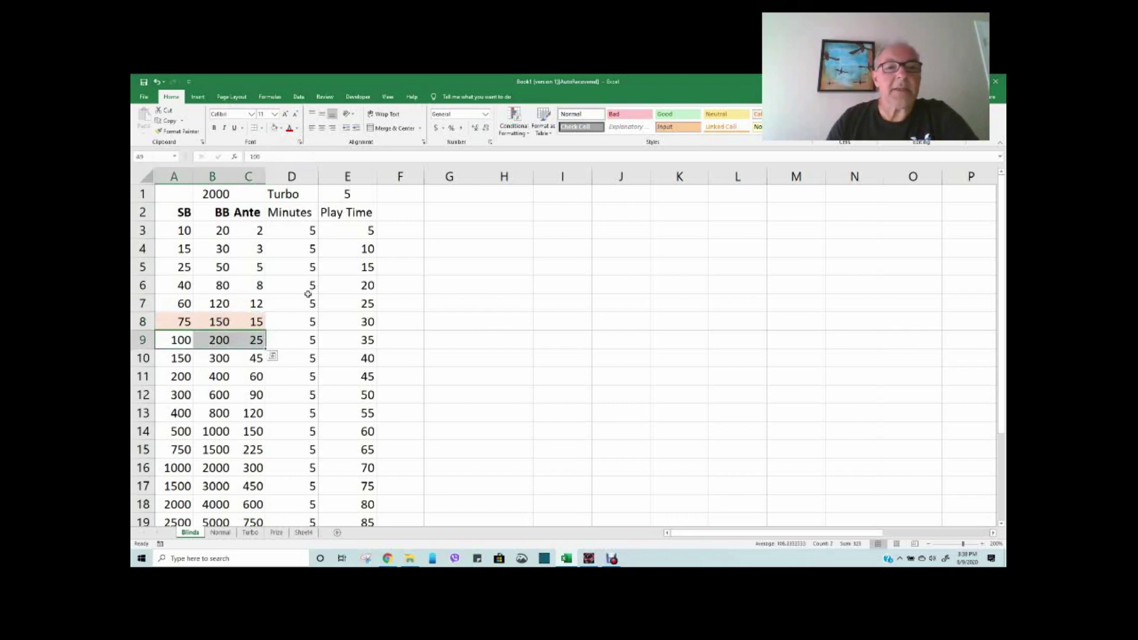
click(276, 128)
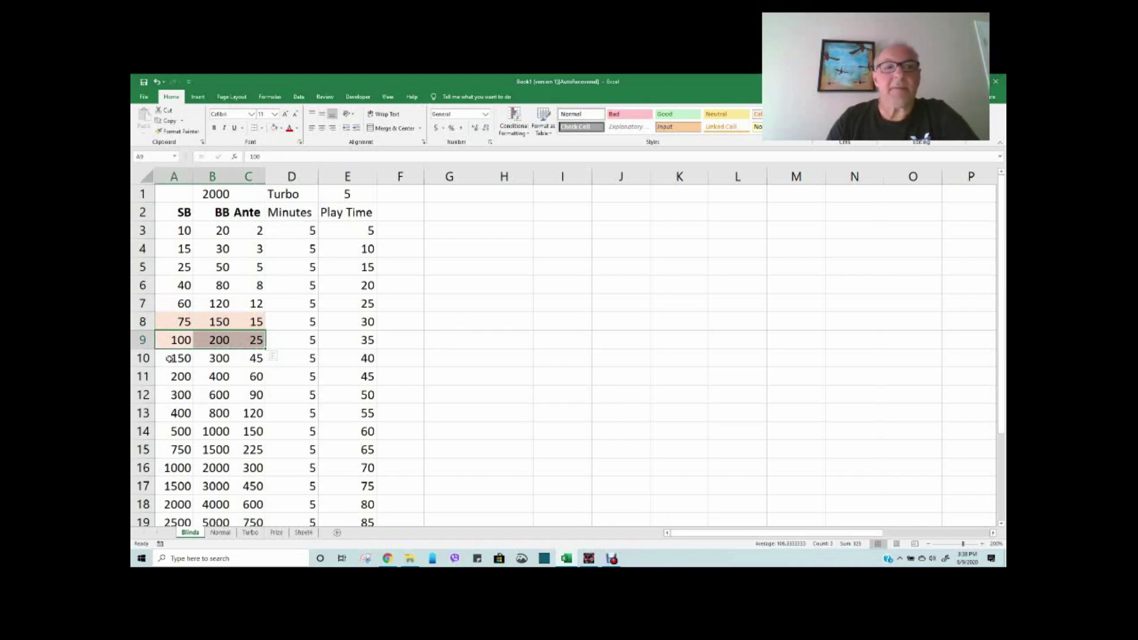
Shade the SB, BB and Ante cells in A10:C10 with a darker orange than the two rows above
drag(169, 359, 241, 355)
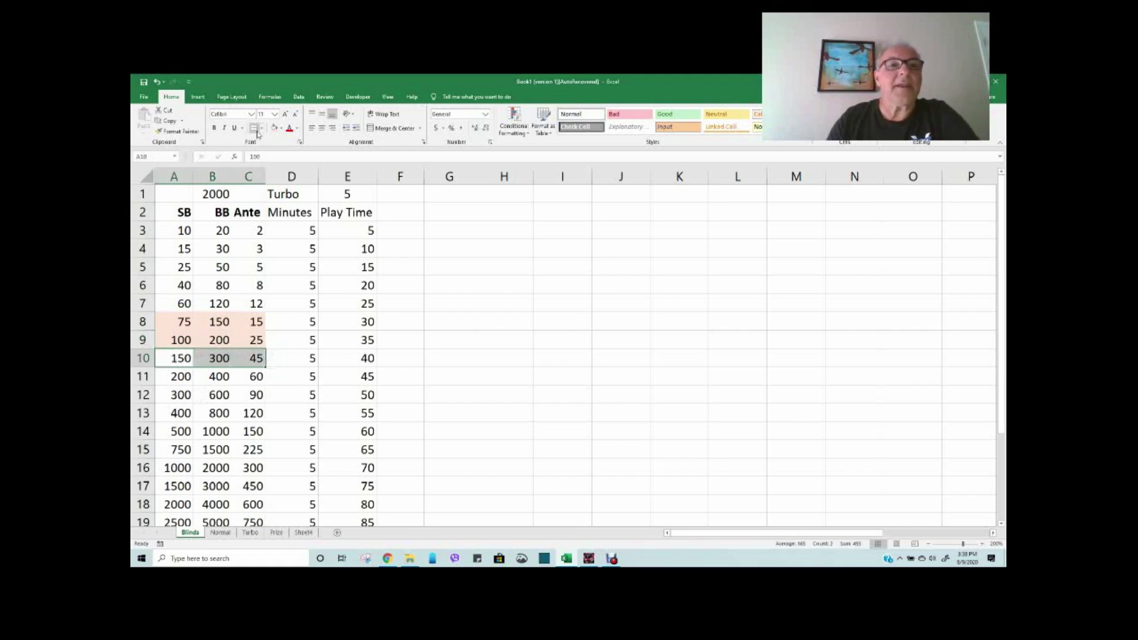
click(281, 128)
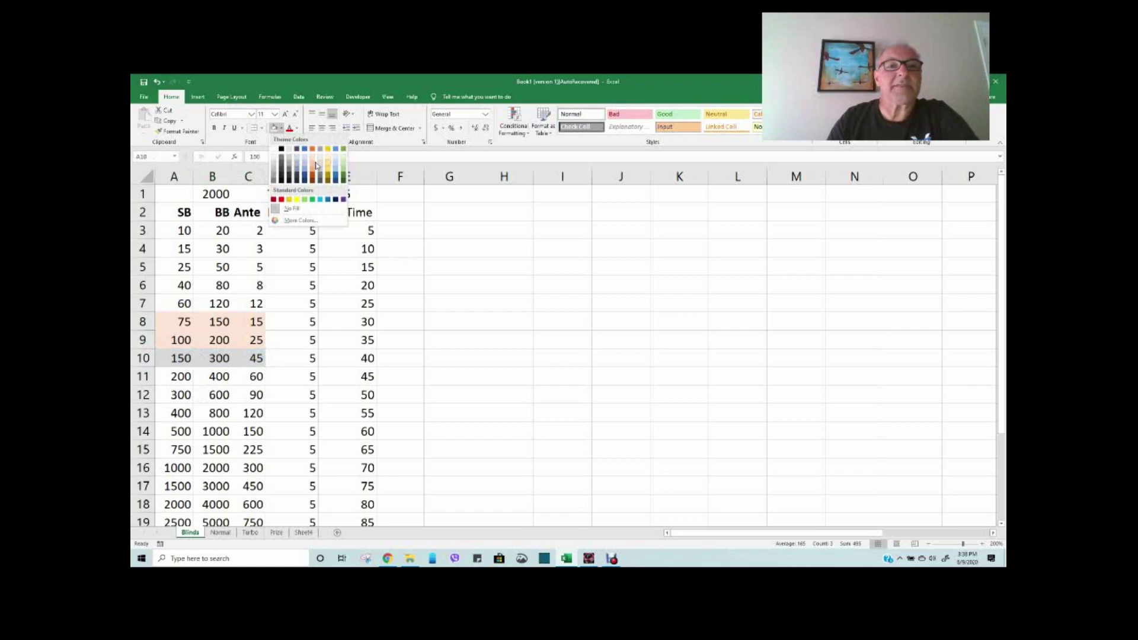
click(310, 165)
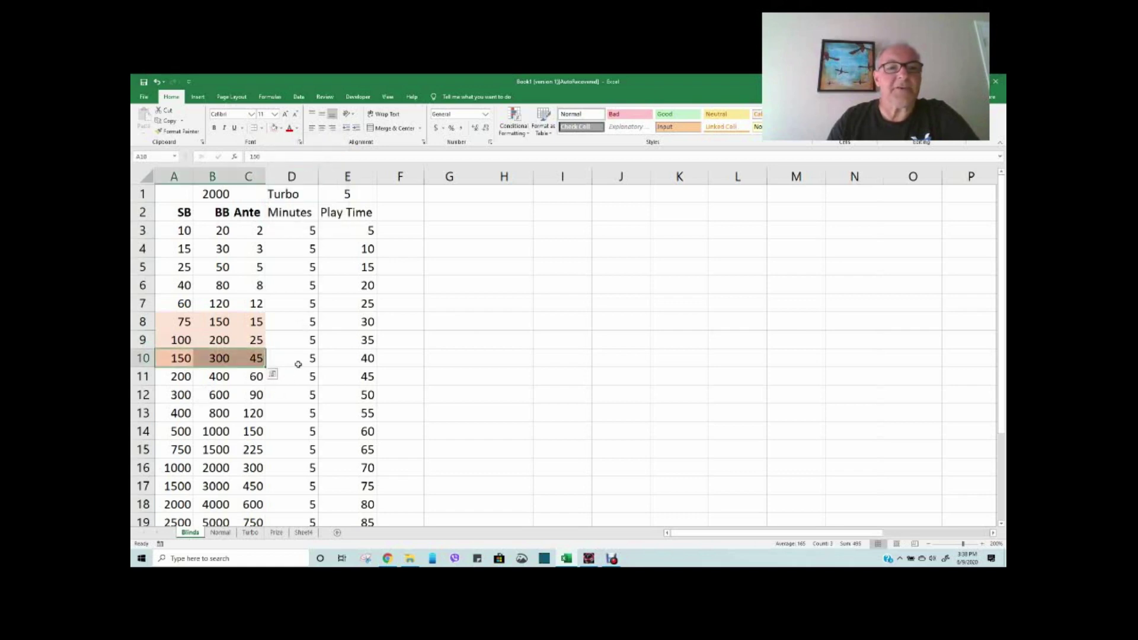
click(274, 361)
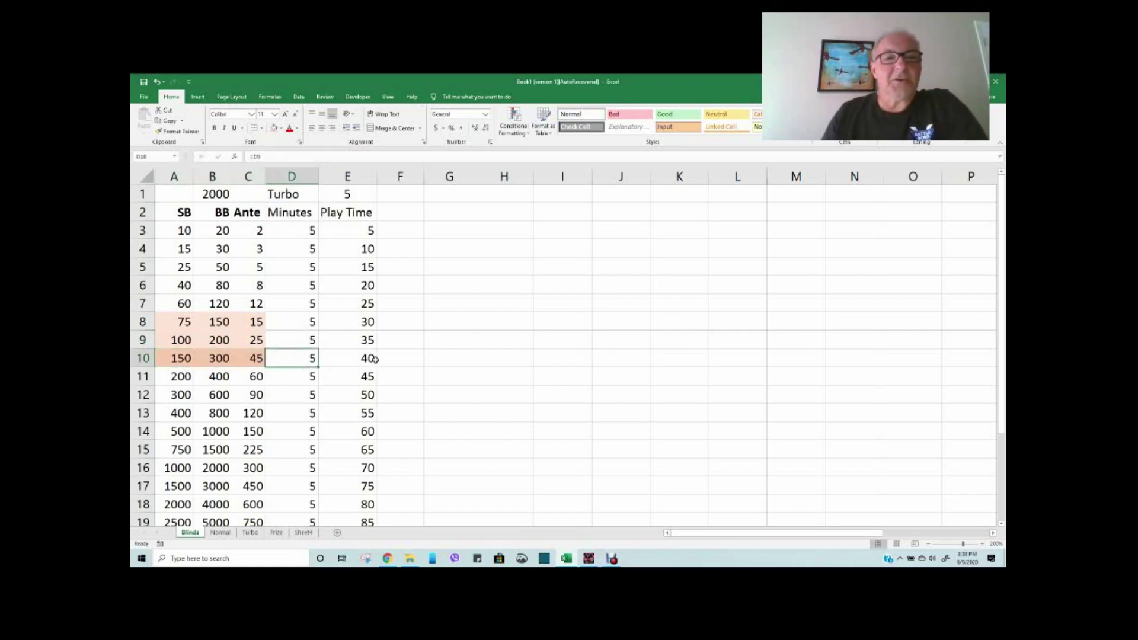
Fill the Play Time cell E8 with light green
click(352, 324)
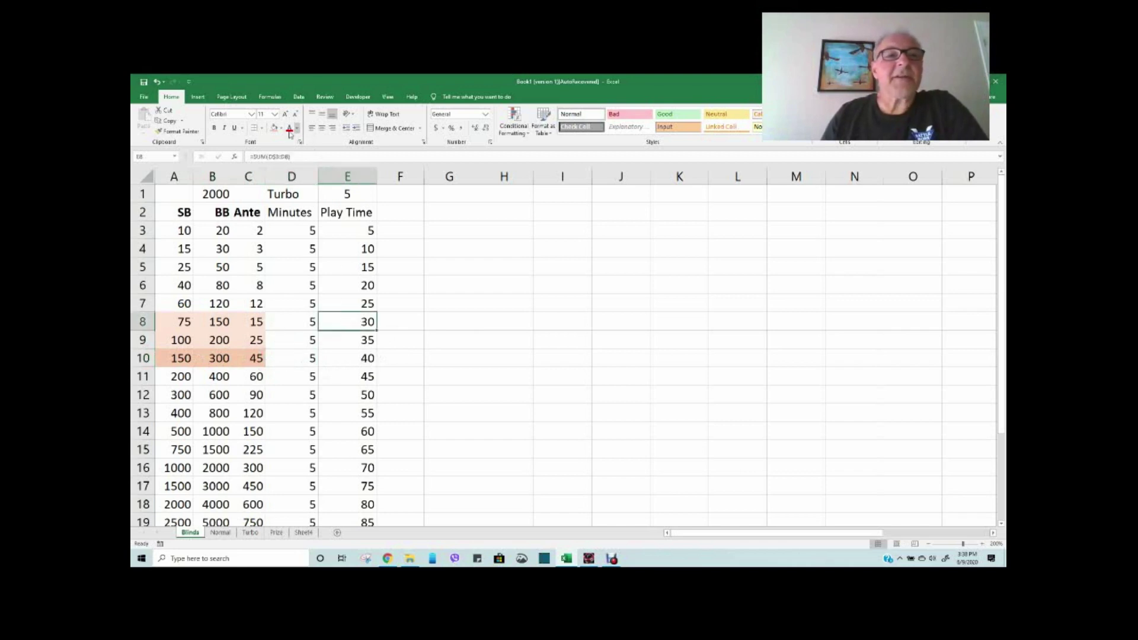
click(282, 129)
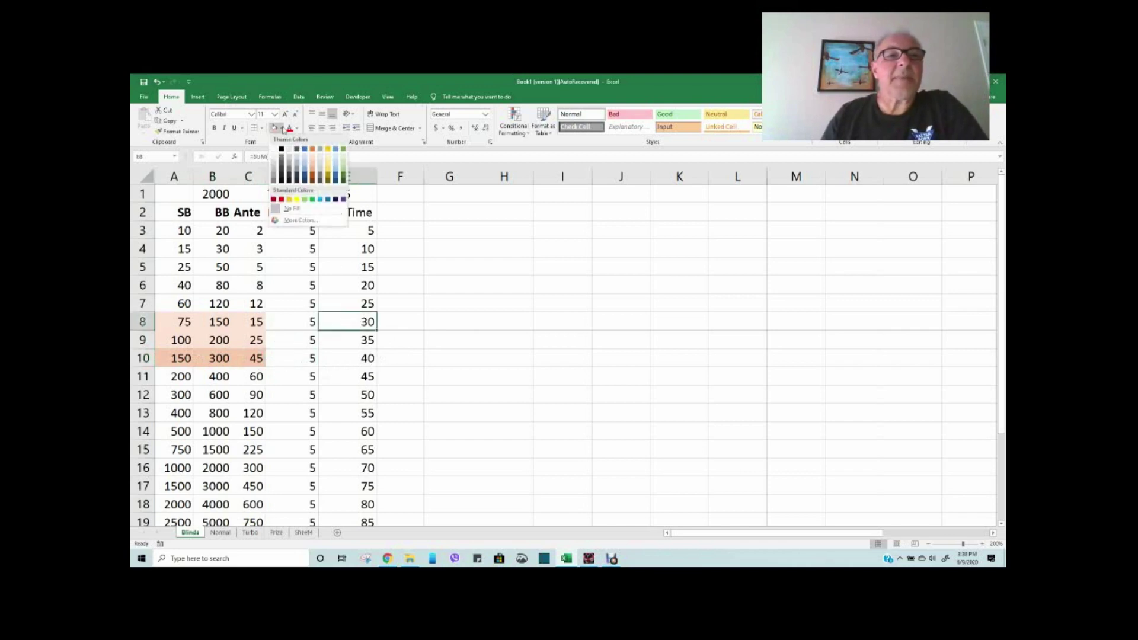
click(305, 200)
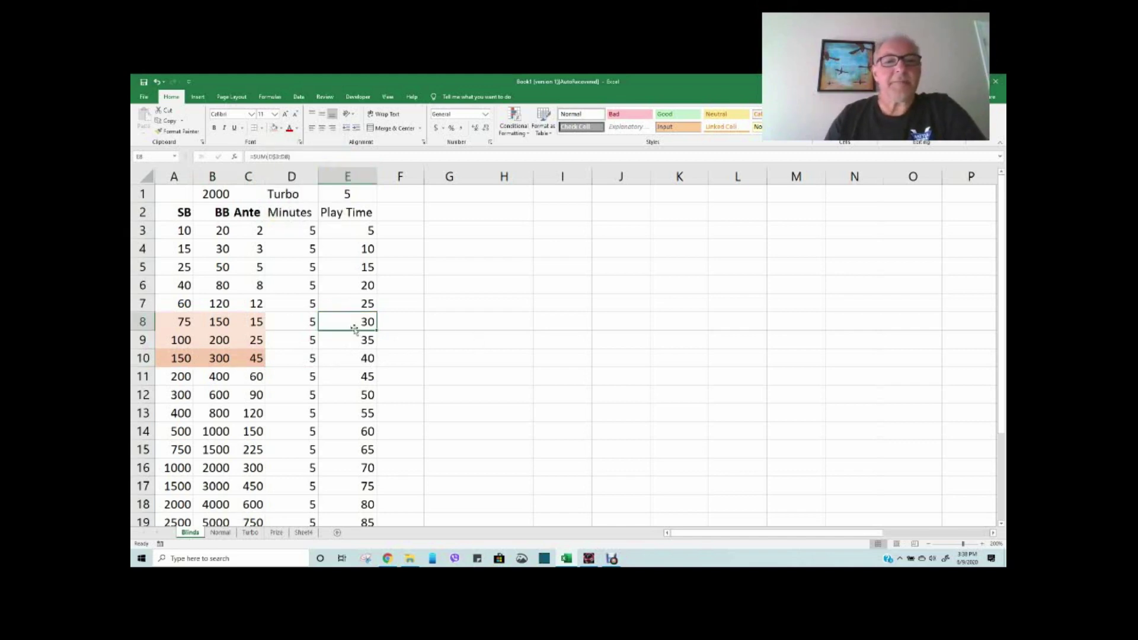
key(Right)
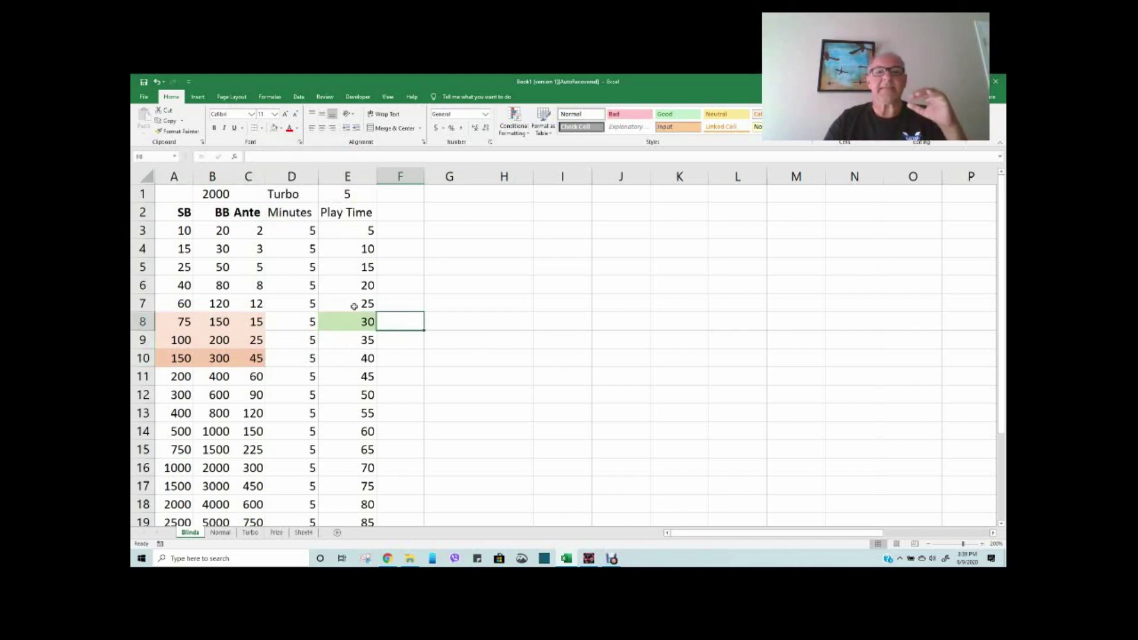
Fill the Play Time cell E11 with light blue
click(418, 375)
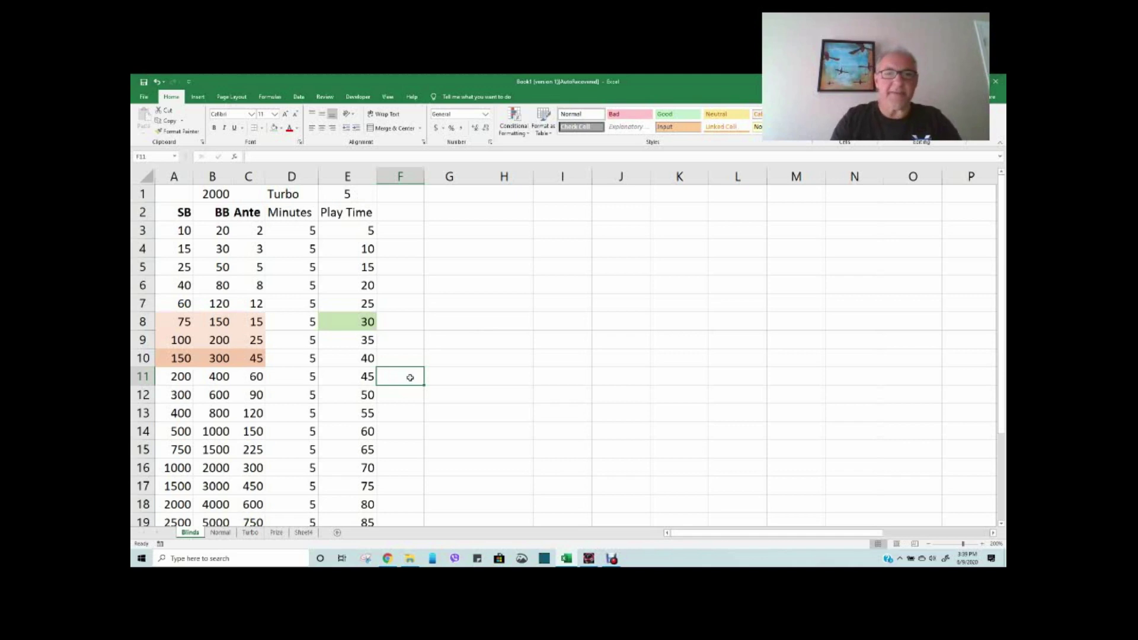
click(361, 379)
click(500, 318)
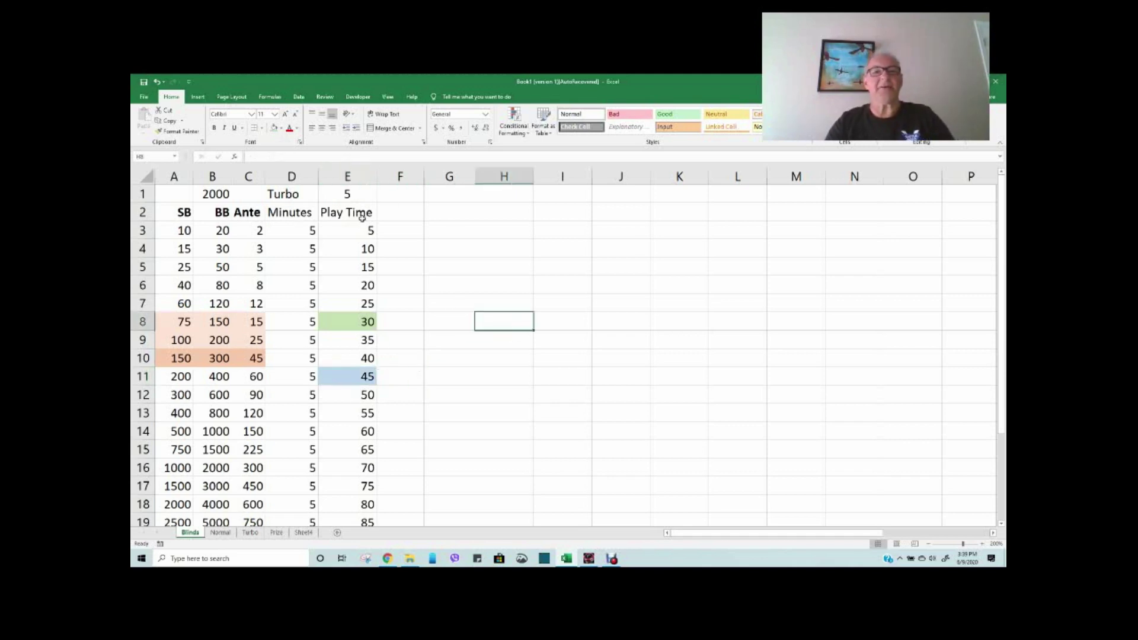
Set the level length in E1 to 10 minutes to compare the play times, and restore it to 5
click(345, 193)
text(10)
key(Return)
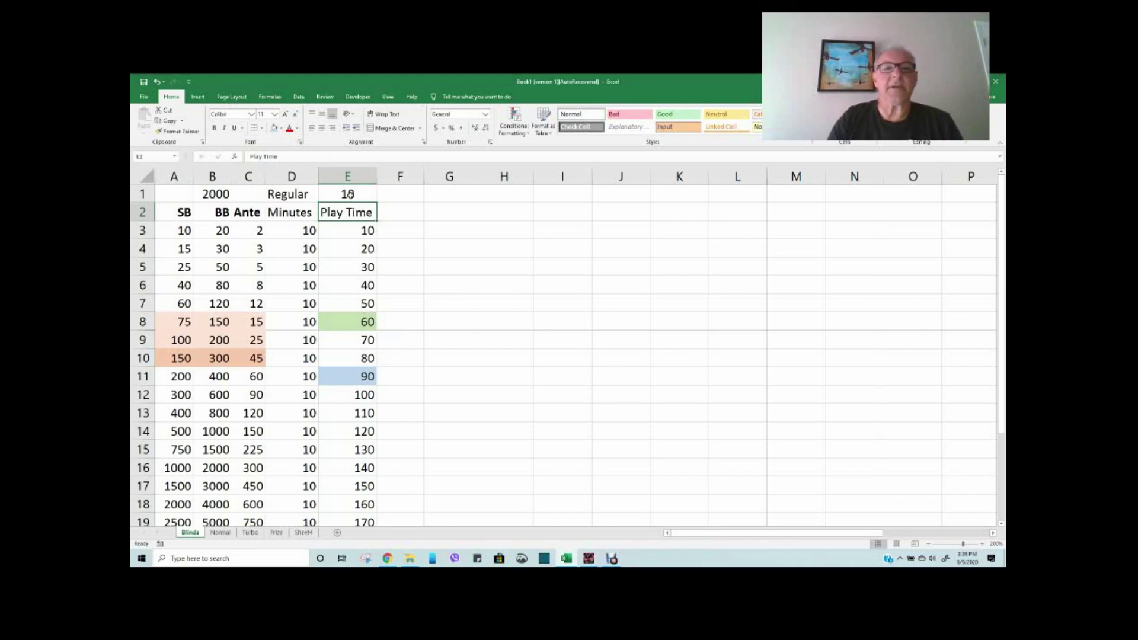
click(343, 195)
text(5)
key(Return)
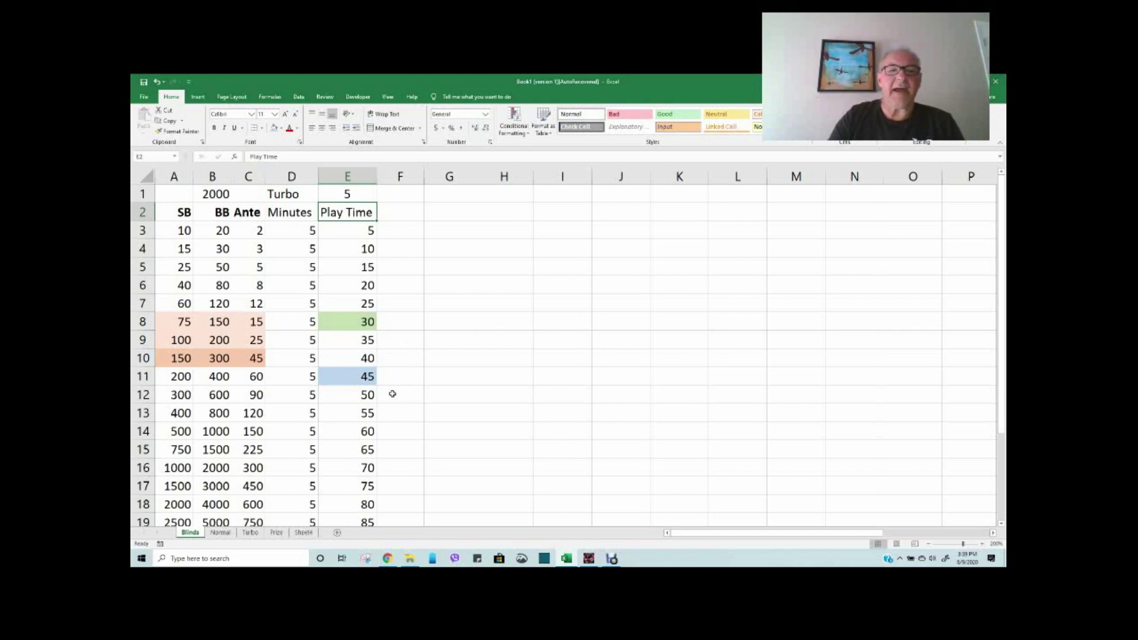
click(399, 360)
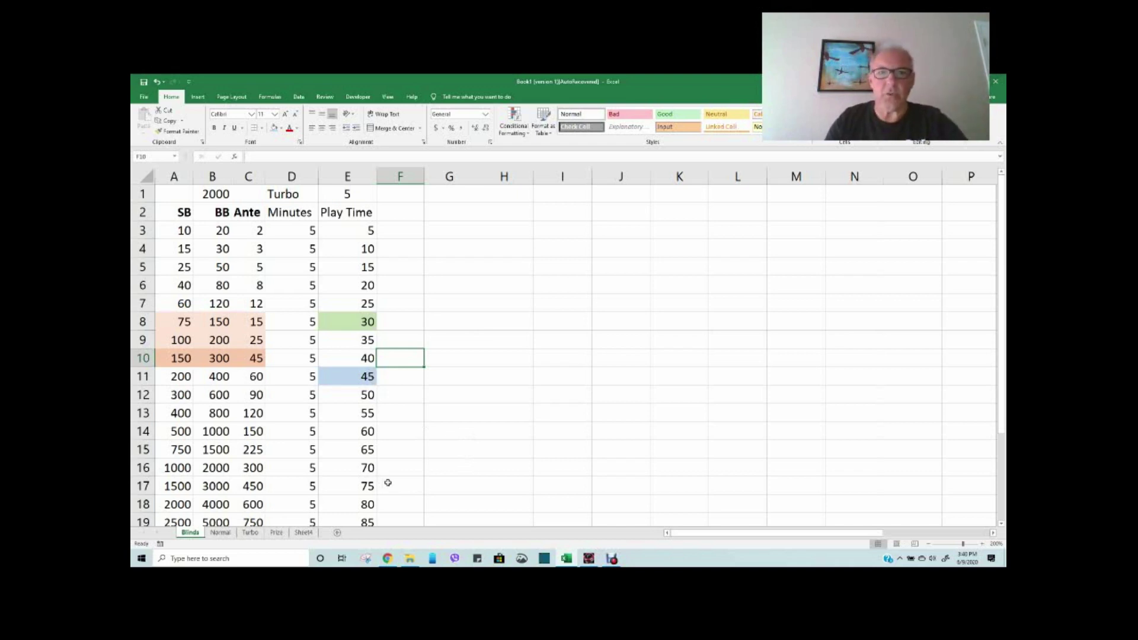
Open the Turbo sheet and examine its starting stack, level length, first-level ante and player count
click(250, 533)
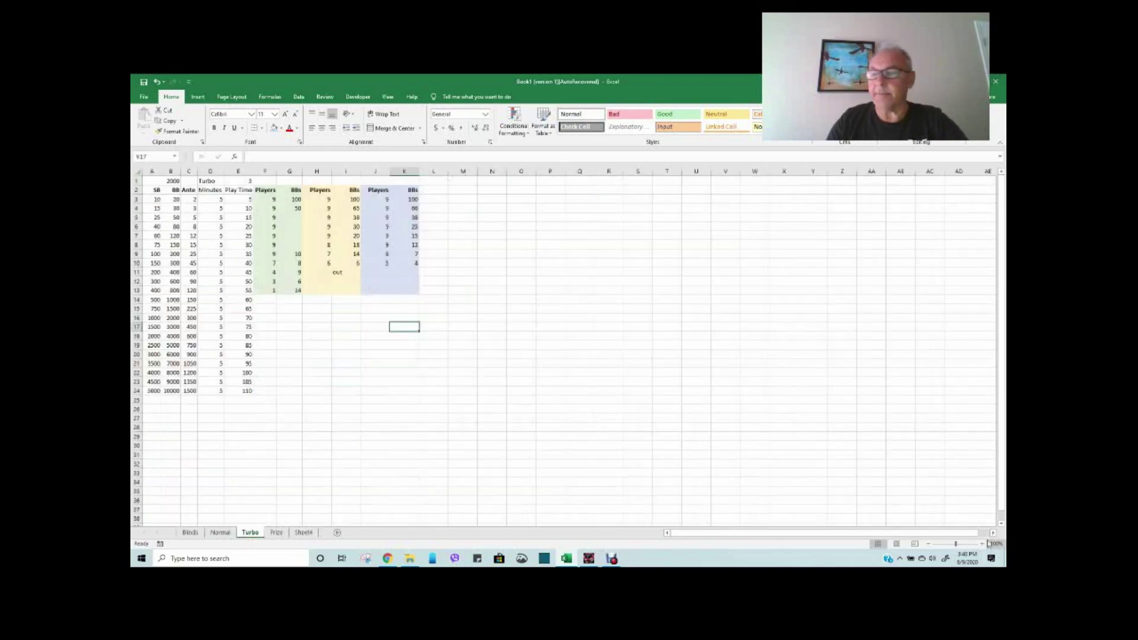
click(967, 543)
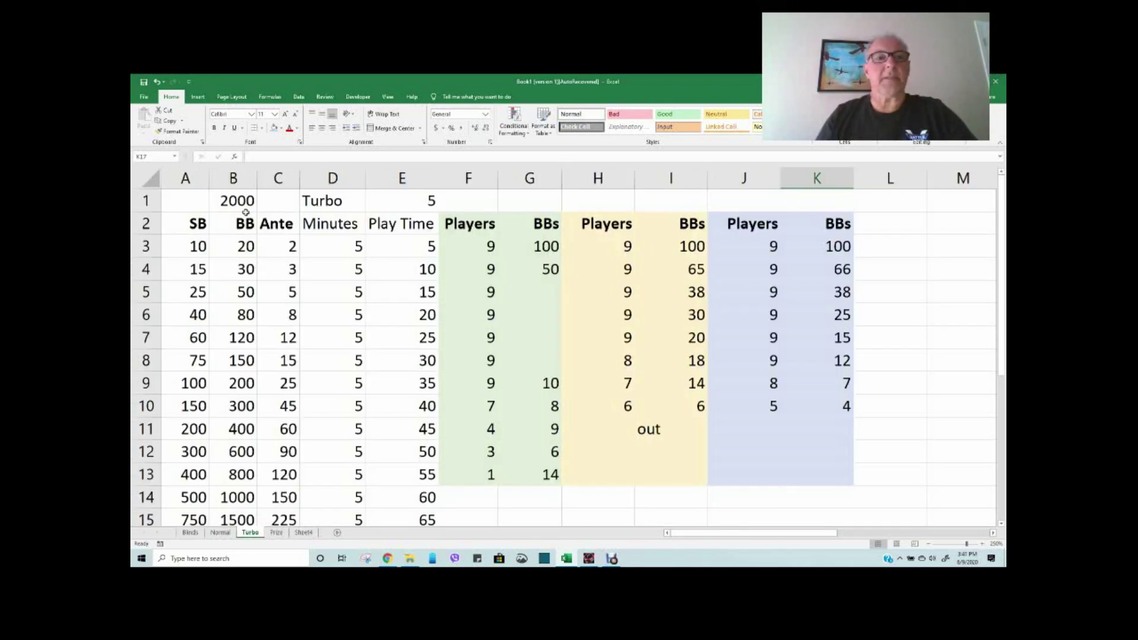
click(237, 202)
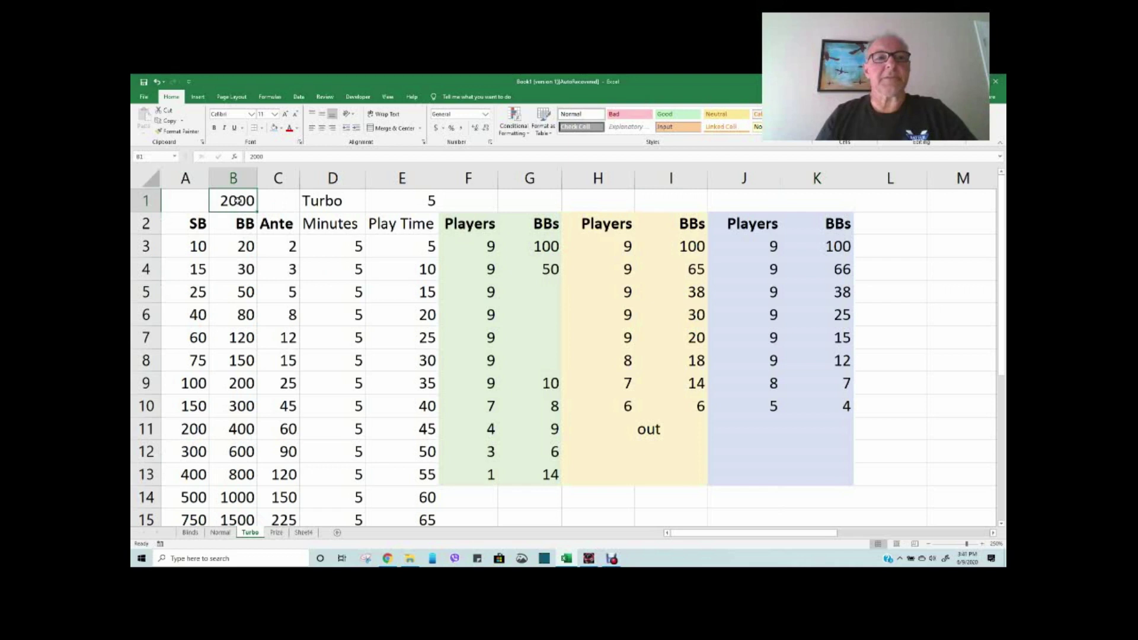
click(415, 200)
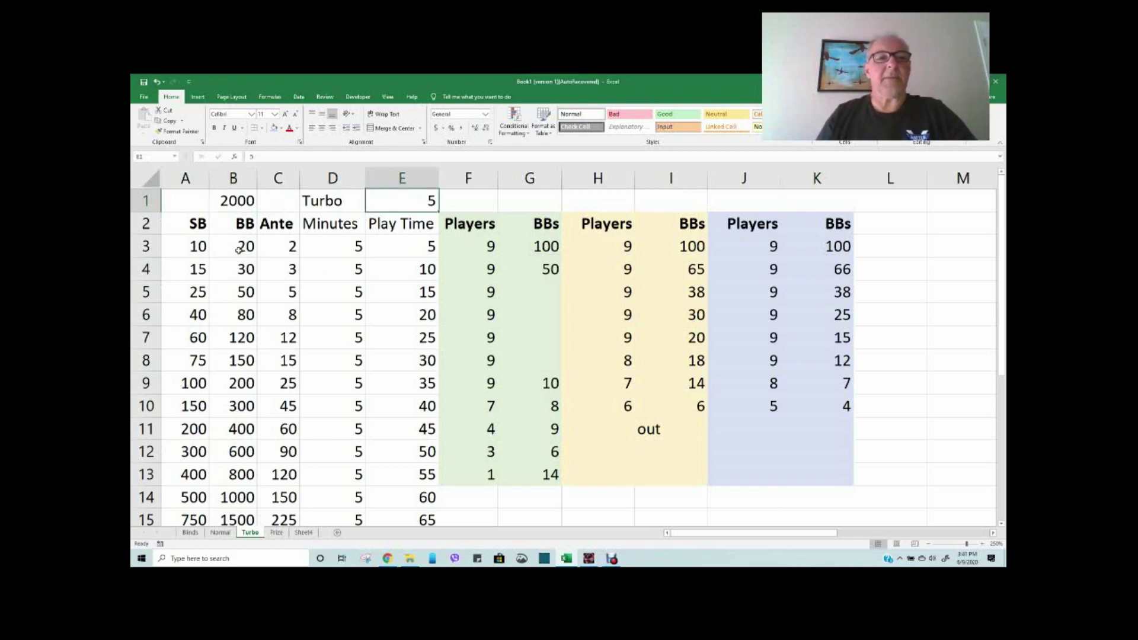
click(291, 248)
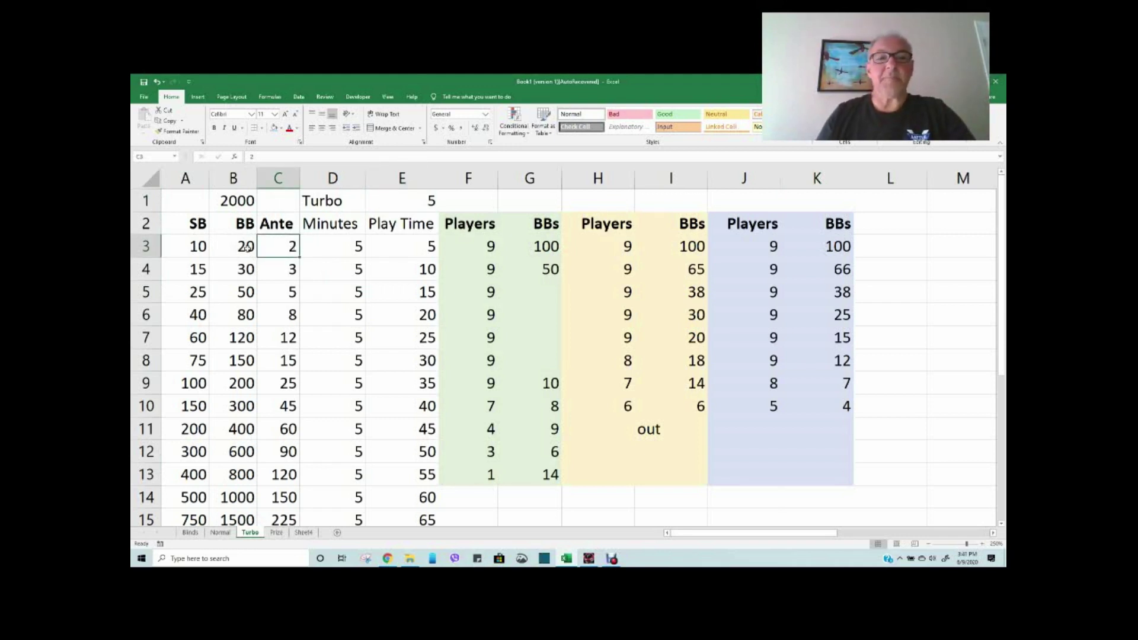
click(493, 245)
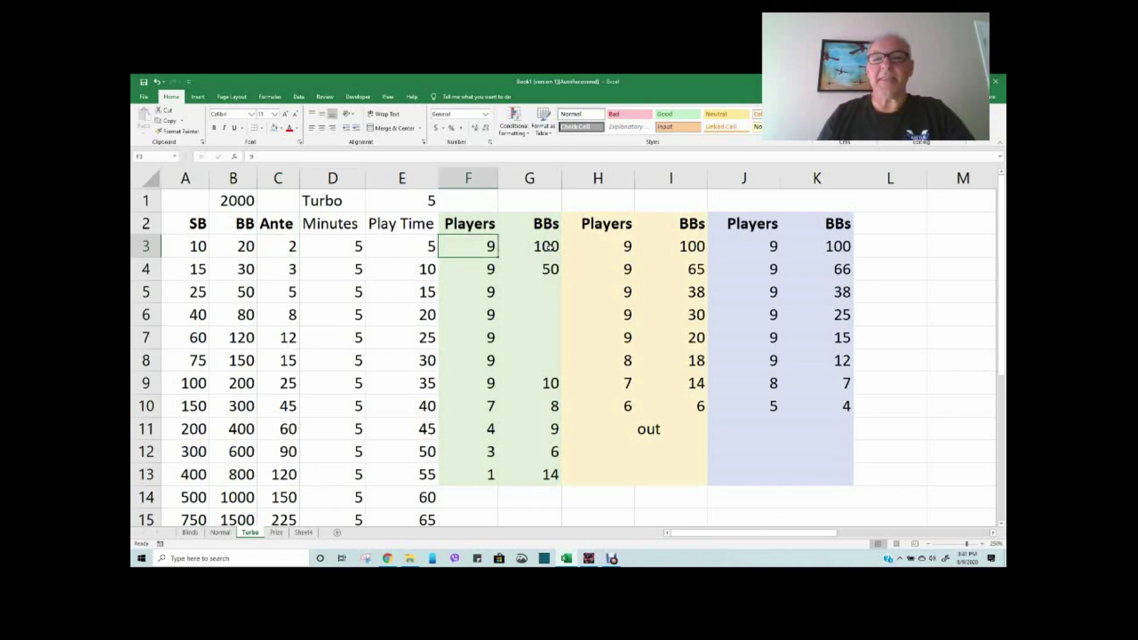
Examine the Players and BBs entries of the first, green-shaded game in rows 3 to 8
drag(552, 282, 557, 362)
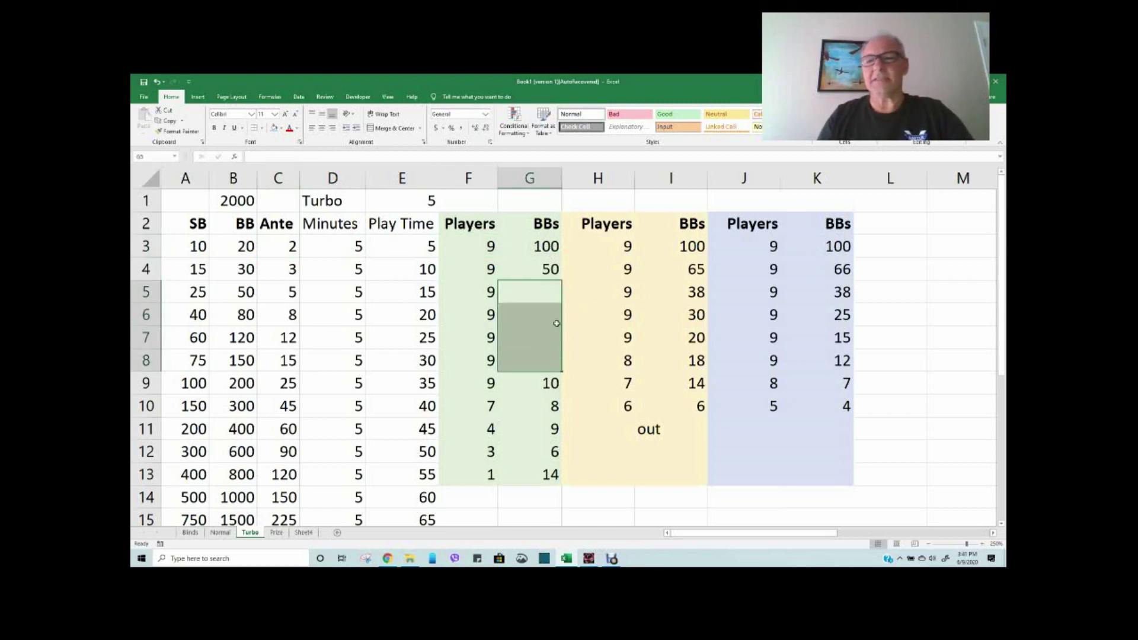
click(638, 294)
drag(543, 289, 548, 320)
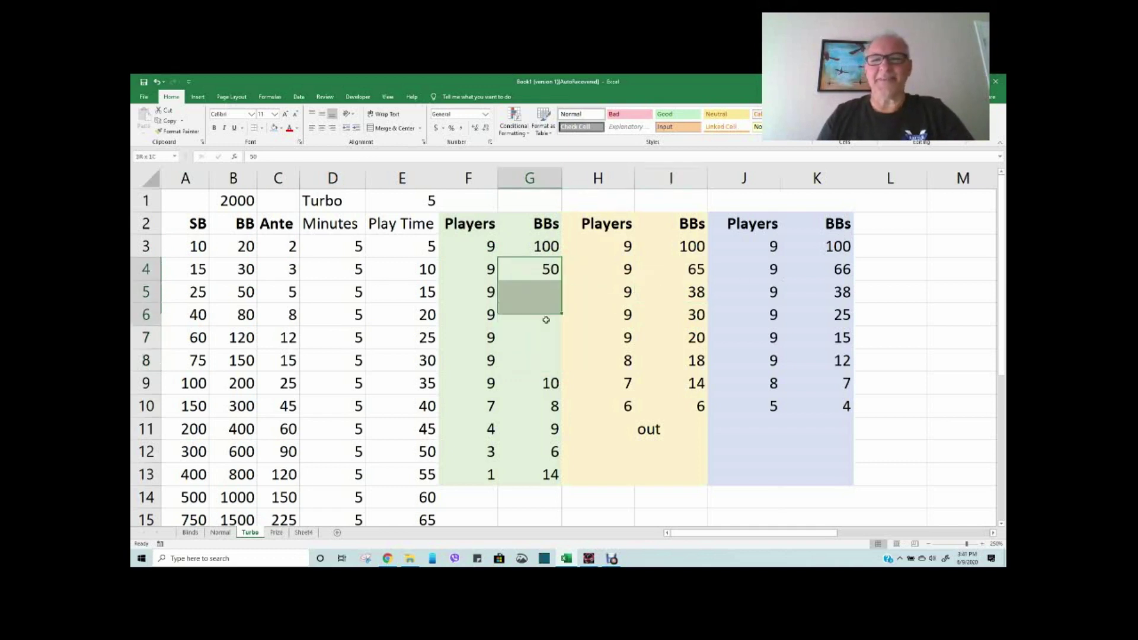
click(546, 297)
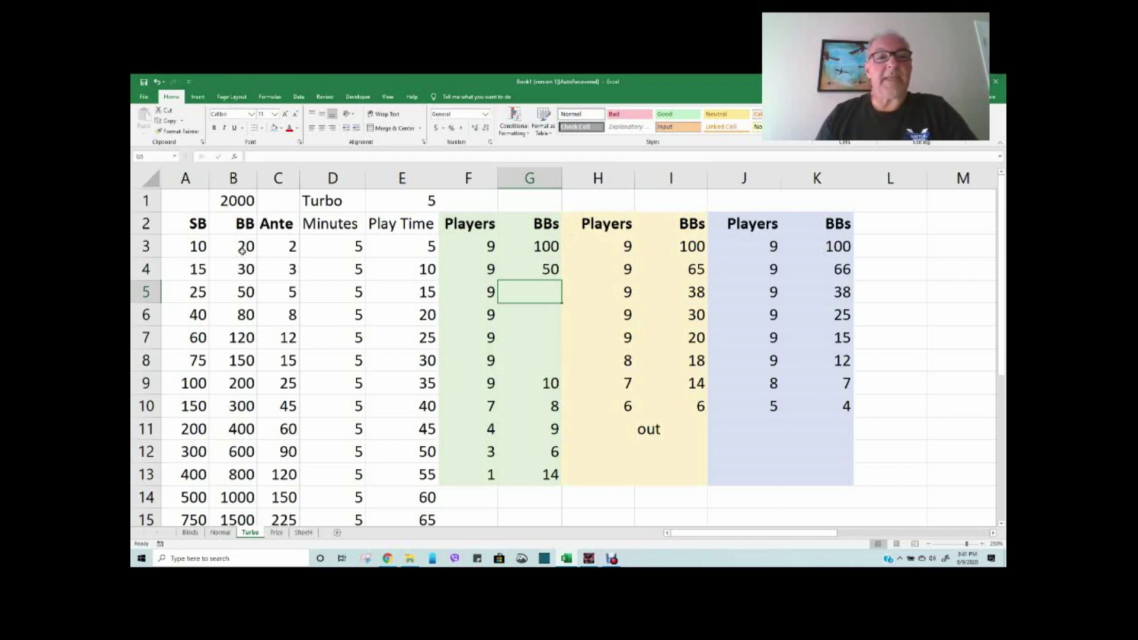
click(546, 248)
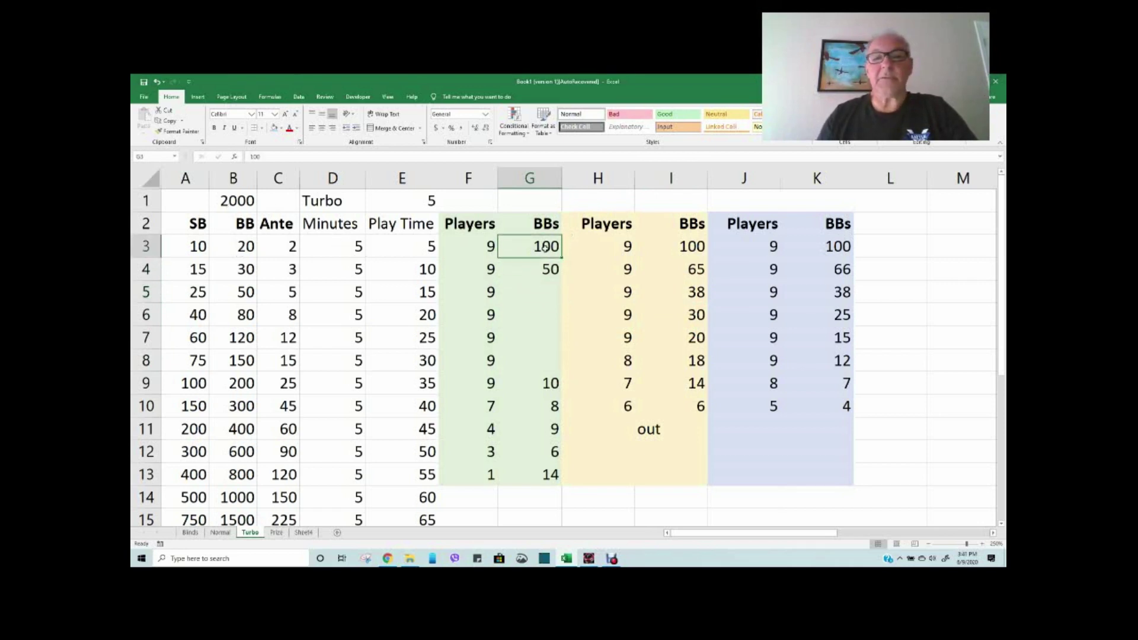
click(483, 246)
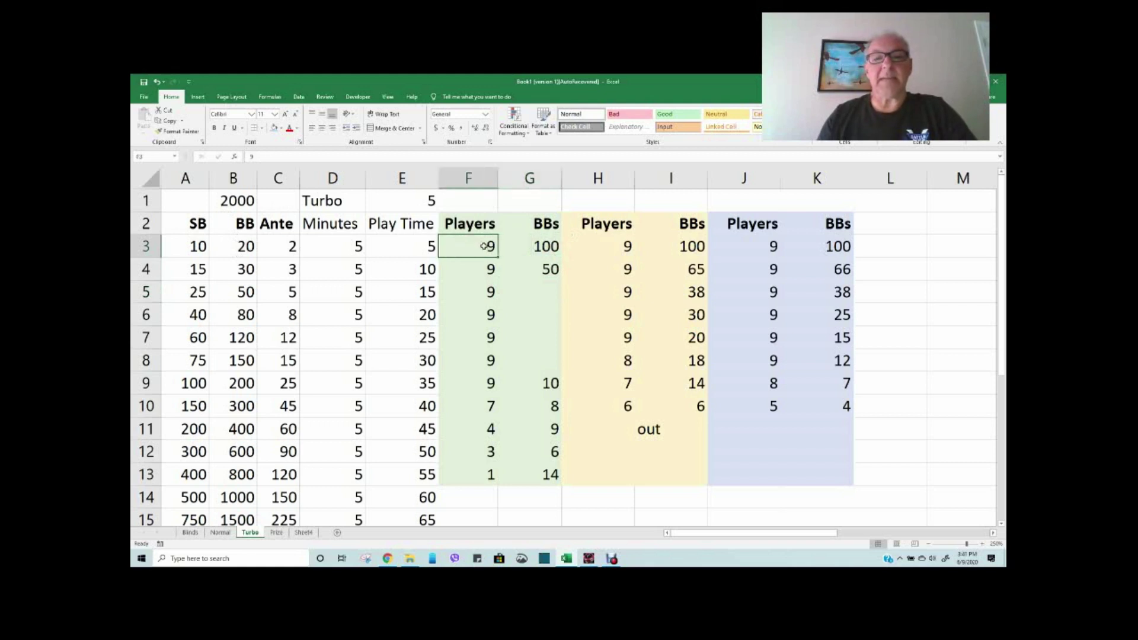
click(489, 269)
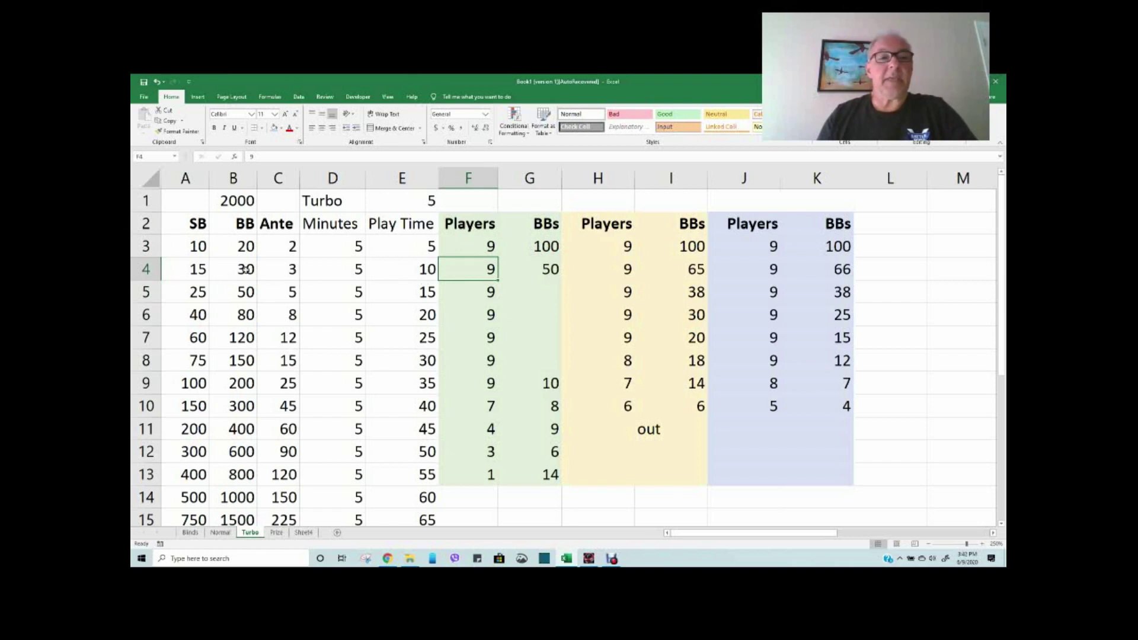
click(548, 270)
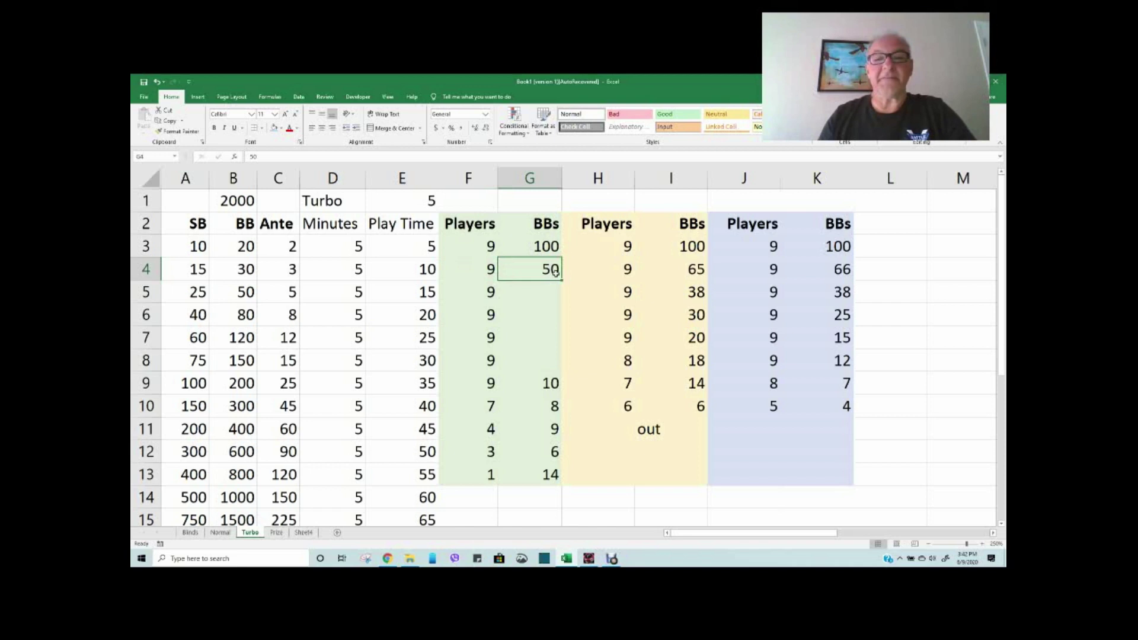
drag(551, 287, 550, 354)
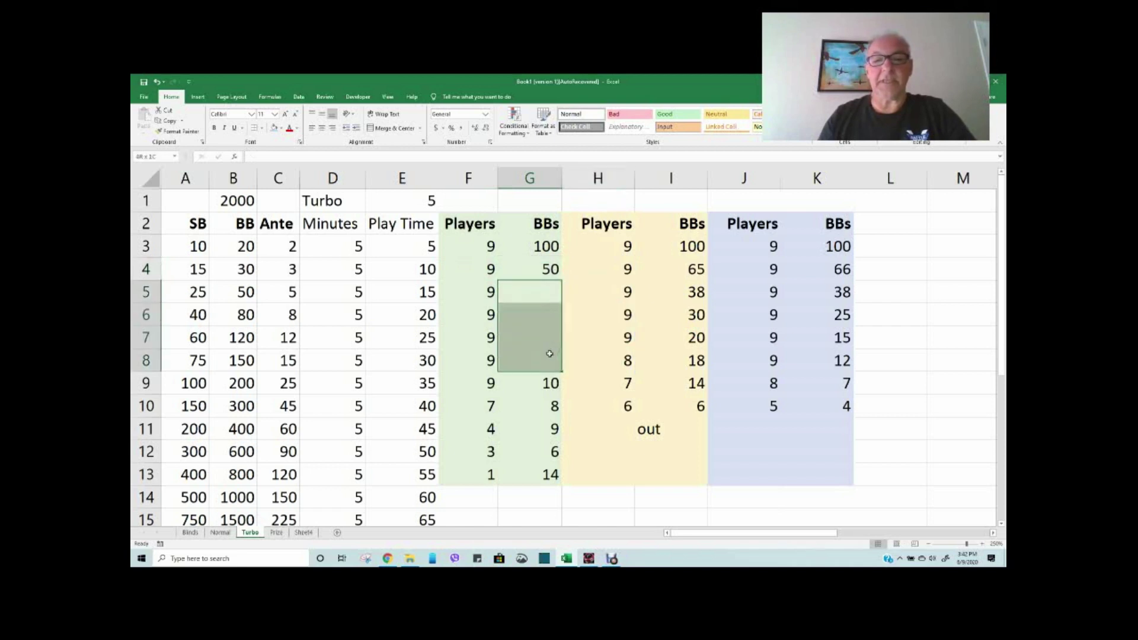
Compare the BBs of the yellow-shaded and blue-shaded games at the early levels in rows 4 and 5
click(694, 298)
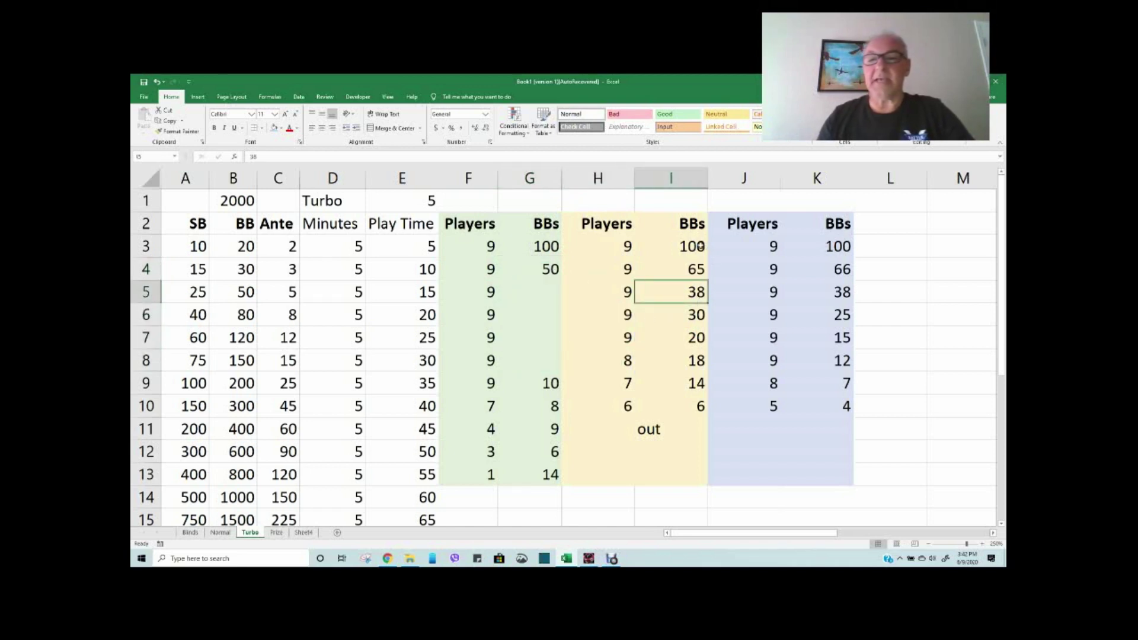
click(693, 270)
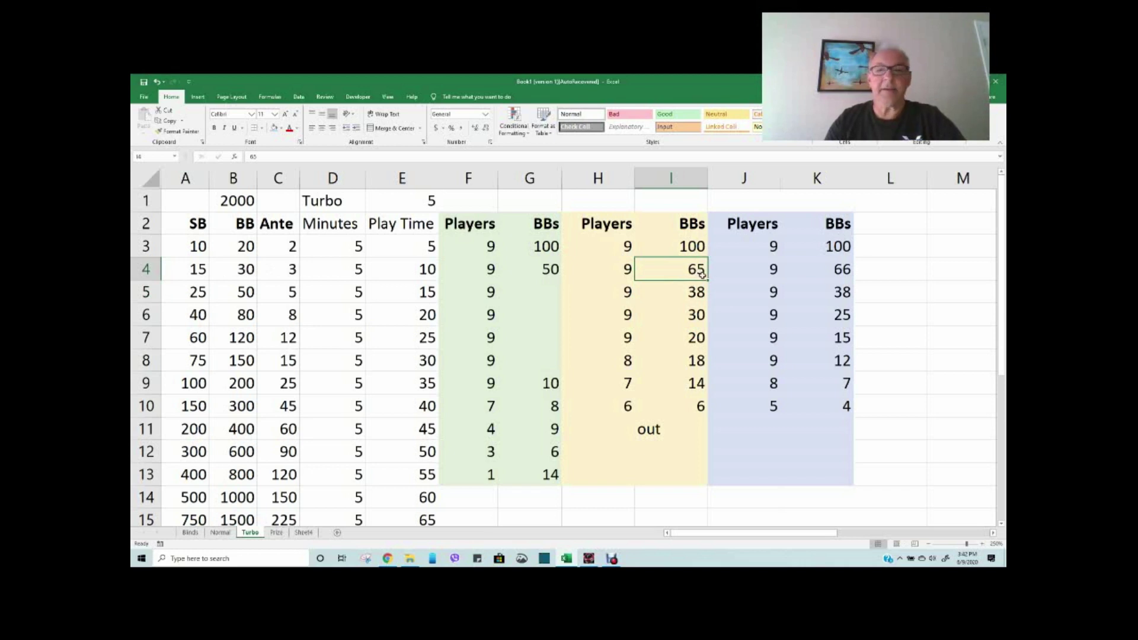
click(703, 298)
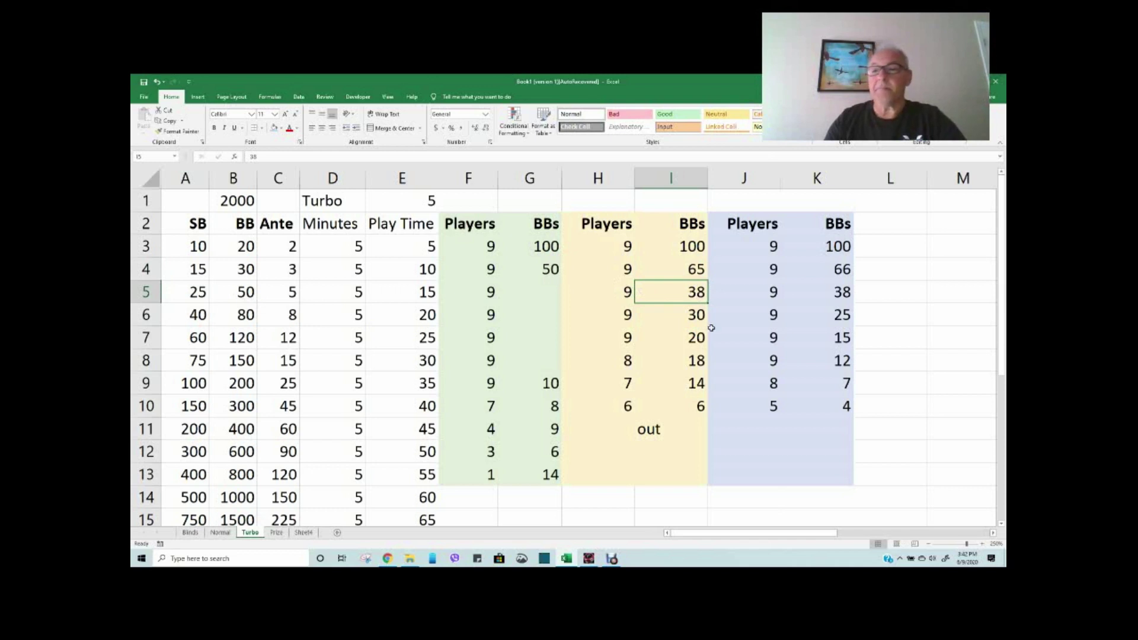
click(844, 294)
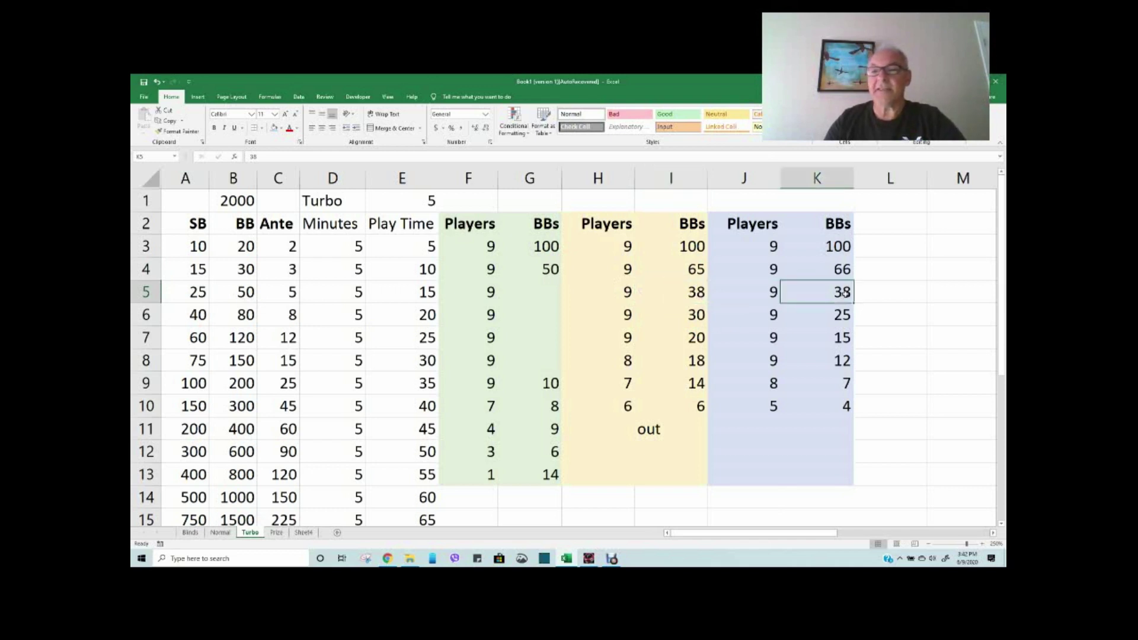
click(693, 293)
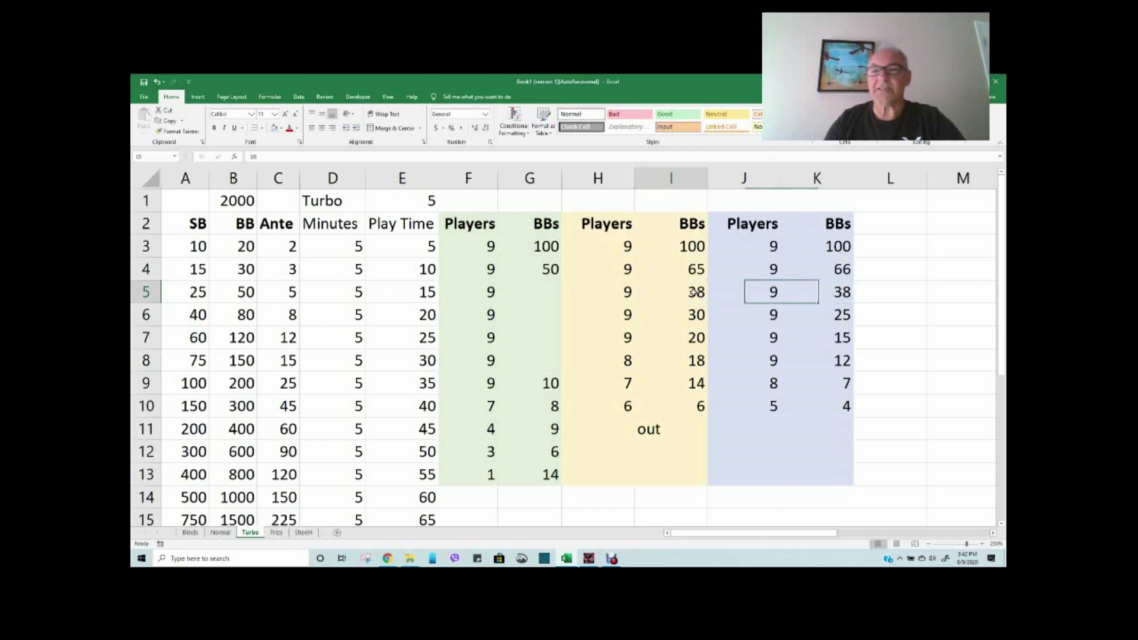
click(831, 294)
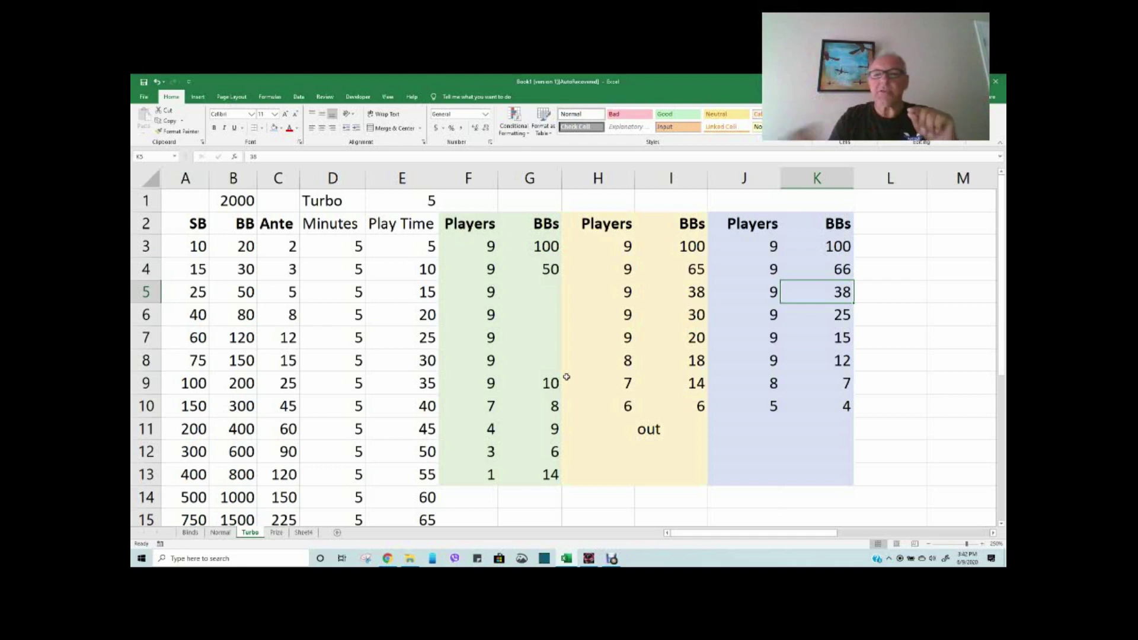
Compare the Players counts of the three shaded games between rows 8 and 10 to see when players drop out
click(595, 383)
mouse_move(777, 354)
mouse_down()
mouse_move(693, 360)
mouse_move(773, 360)
mouse_up()
click(771, 383)
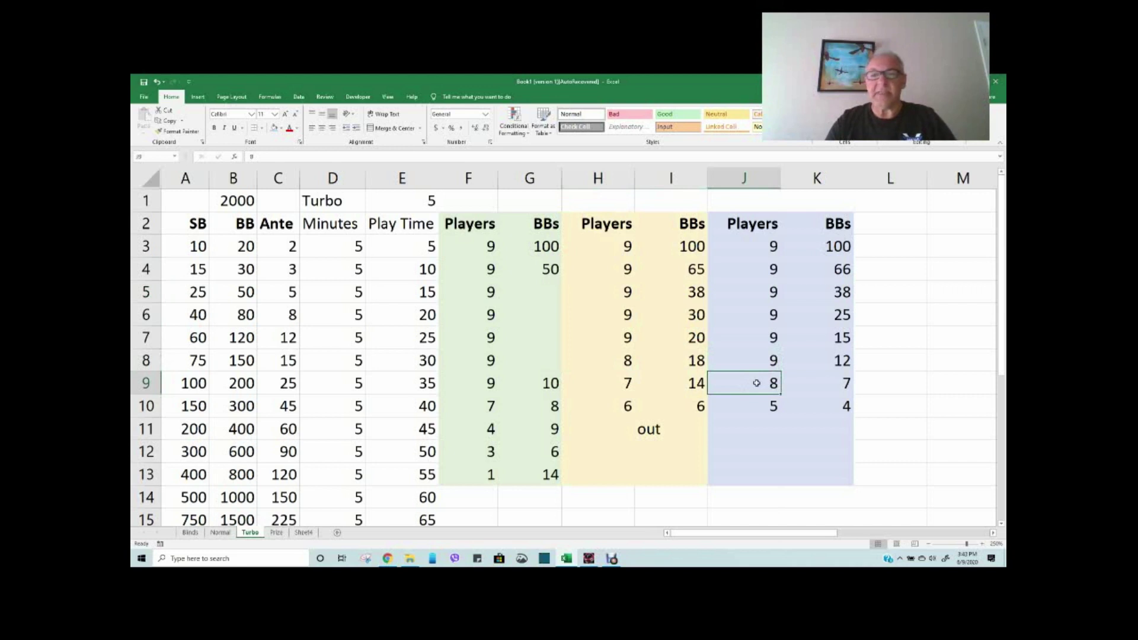
click(626, 362)
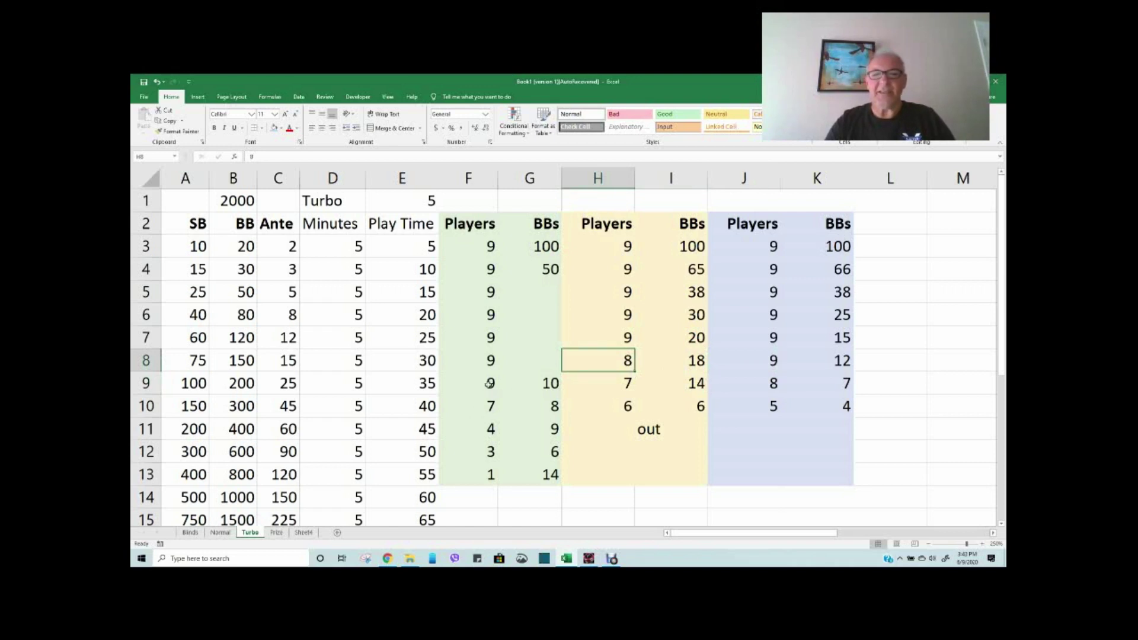
click(489, 386)
click(486, 408)
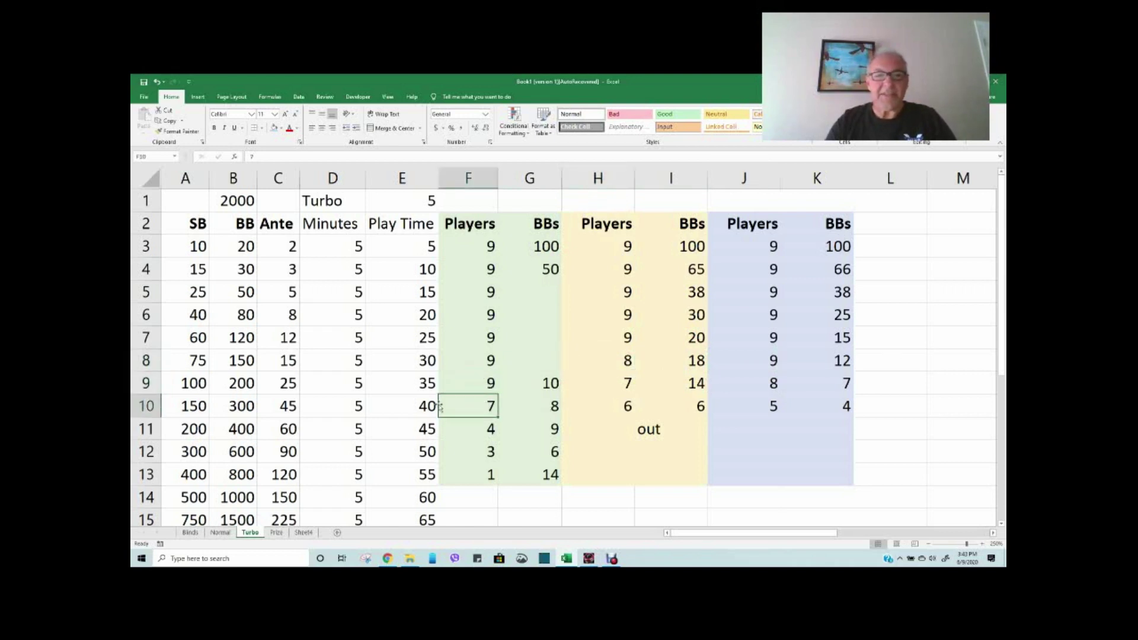
Examine the blinds and play times in A10:E11 and the final Players entry of the green-shaded game in F13
click(179, 406)
drag(195, 406, 409, 422)
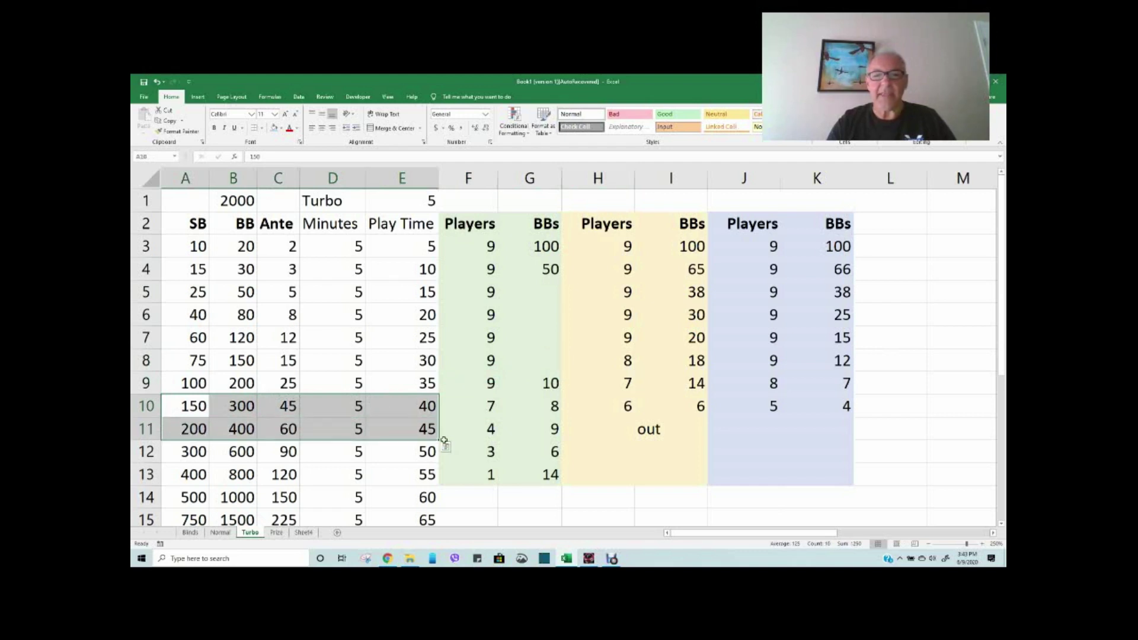
click(491, 476)
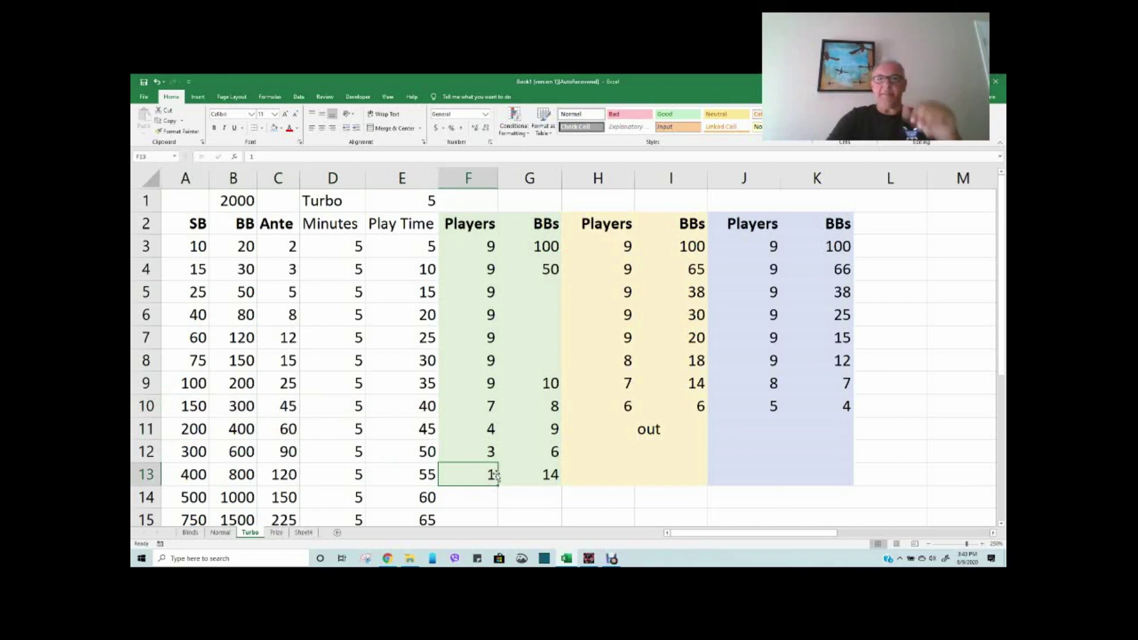
Examine the row 10 entries of the yellow and blue games, the elimination note in row 11, and the levels in A8:G9
click(693, 407)
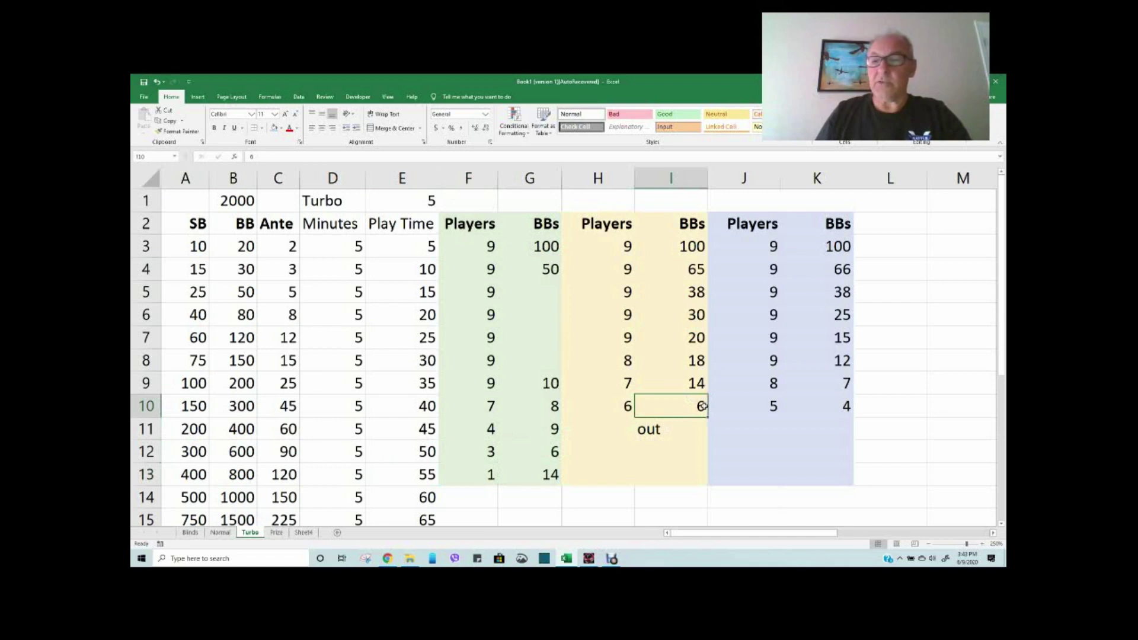
click(847, 406)
click(773, 408)
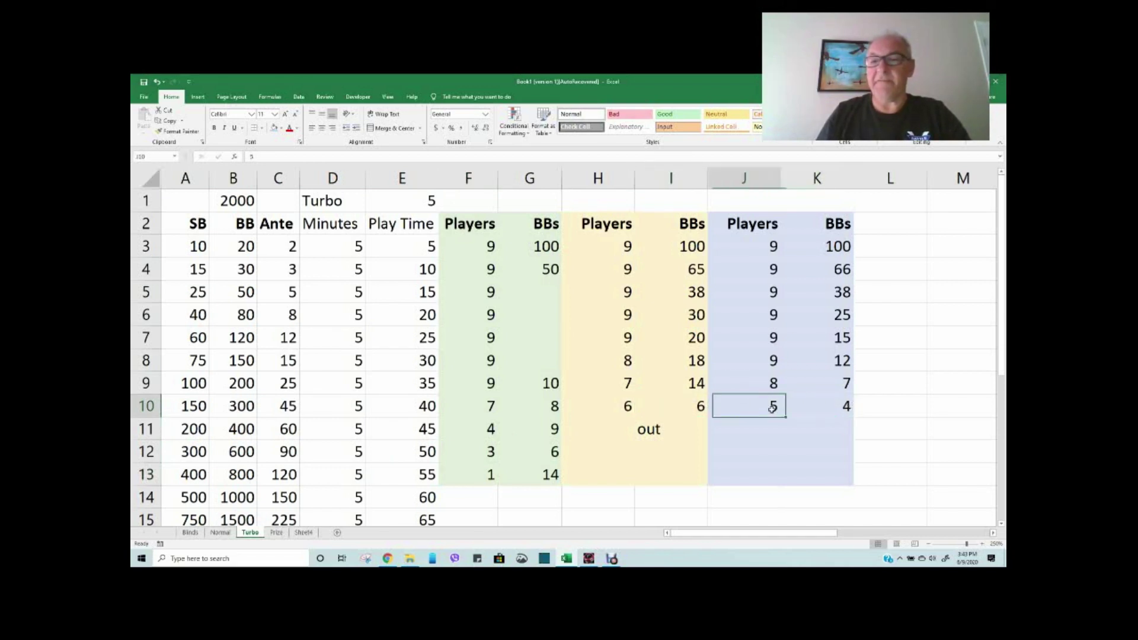
click(621, 412)
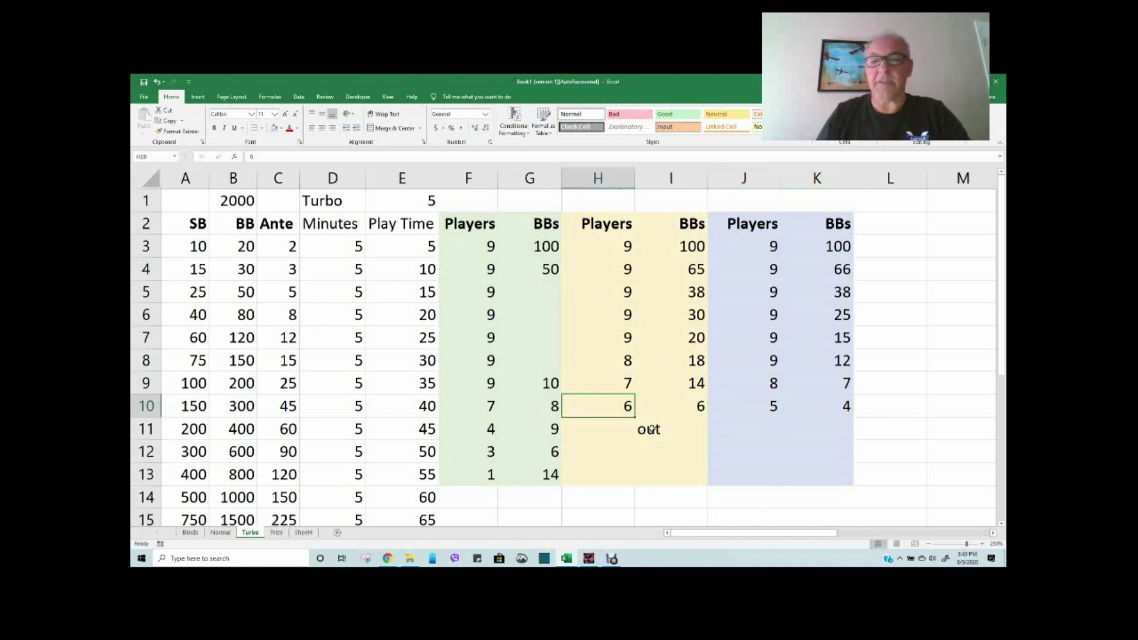
click(650, 429)
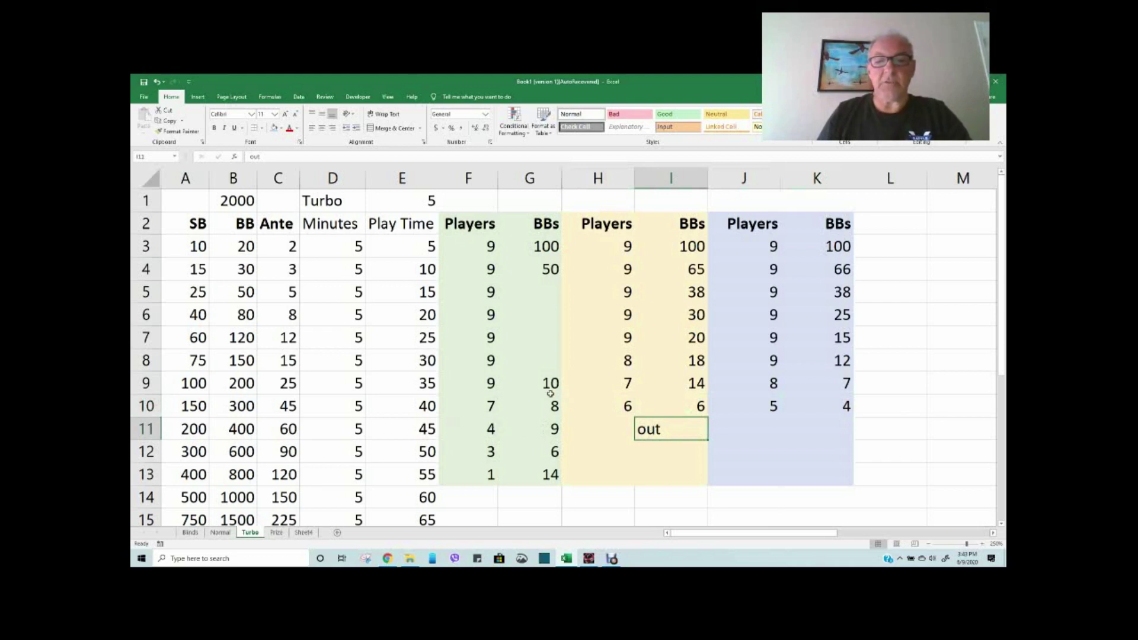
drag(549, 384, 187, 366)
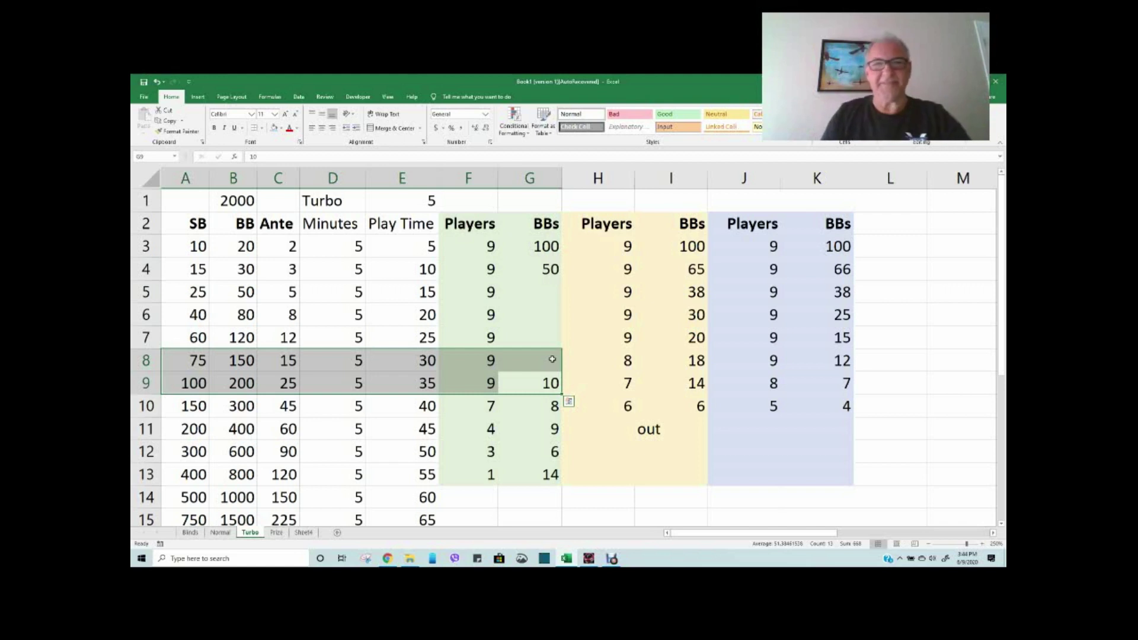
Open the Normal sheet and examine the Players, BBs and Total BB entries of the 60/120 level in row 7
click(220, 533)
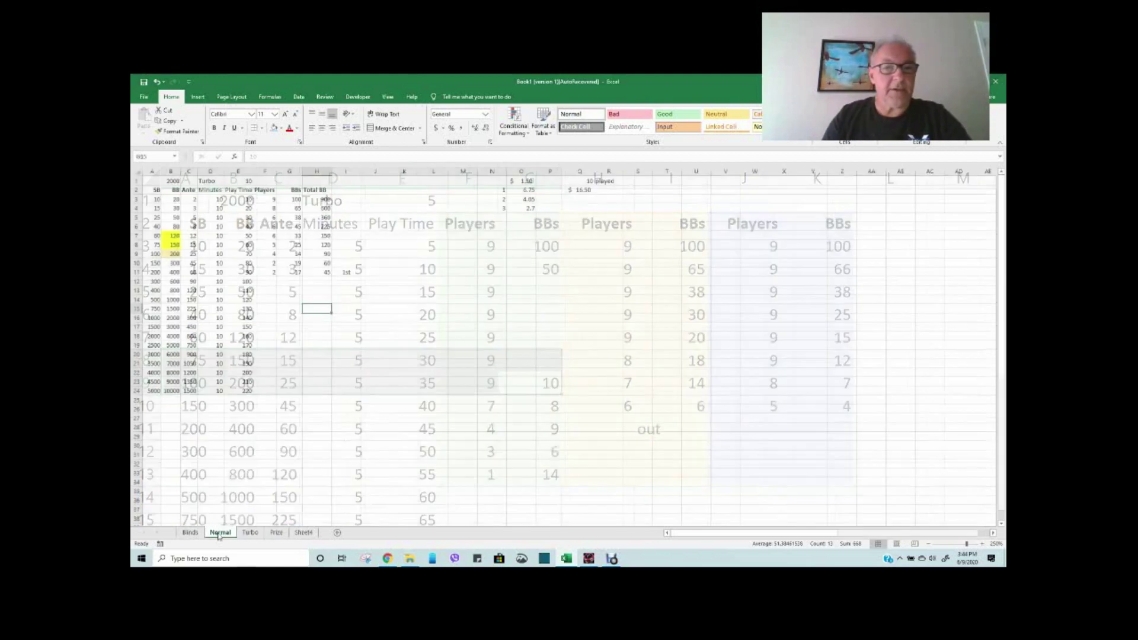
drag(956, 543, 966, 543)
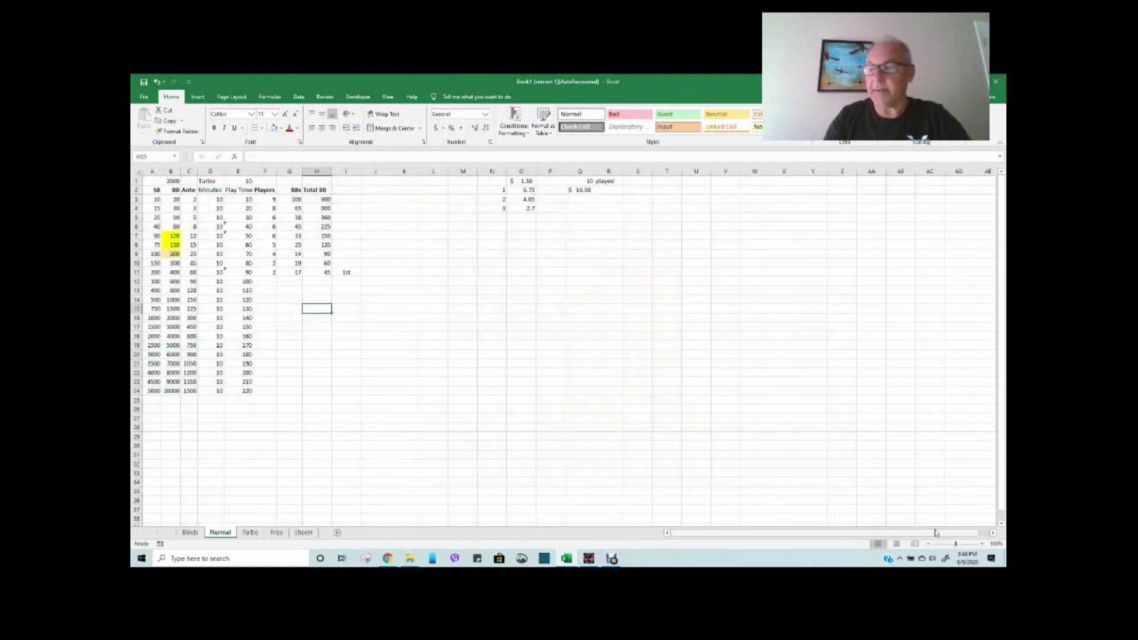
click(684, 409)
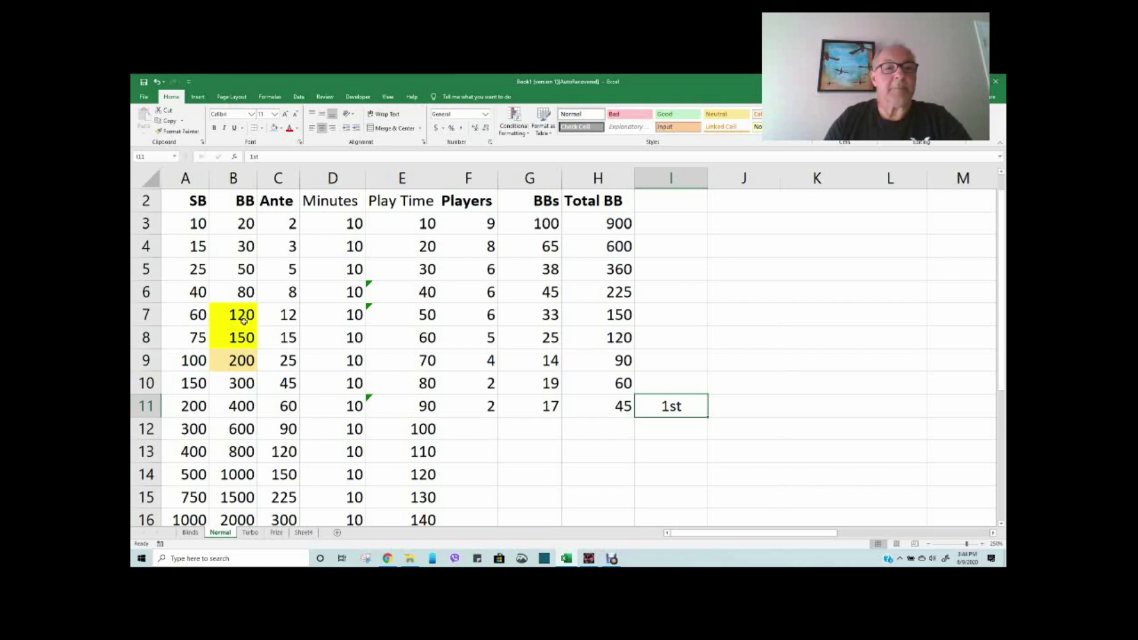
drag(233, 314, 469, 305)
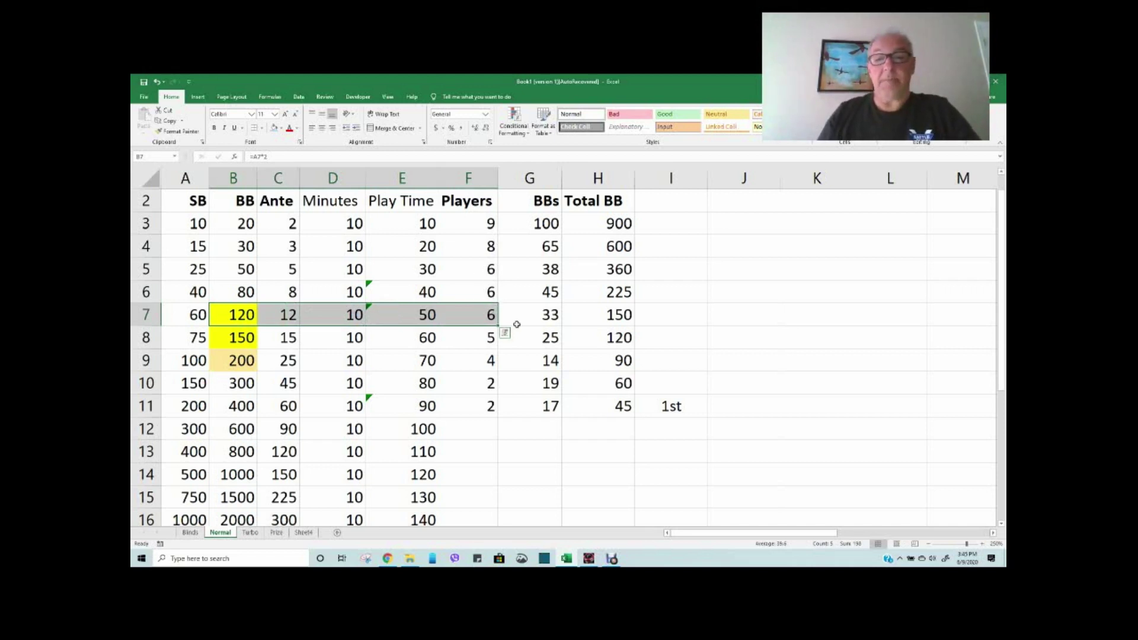
click(550, 317)
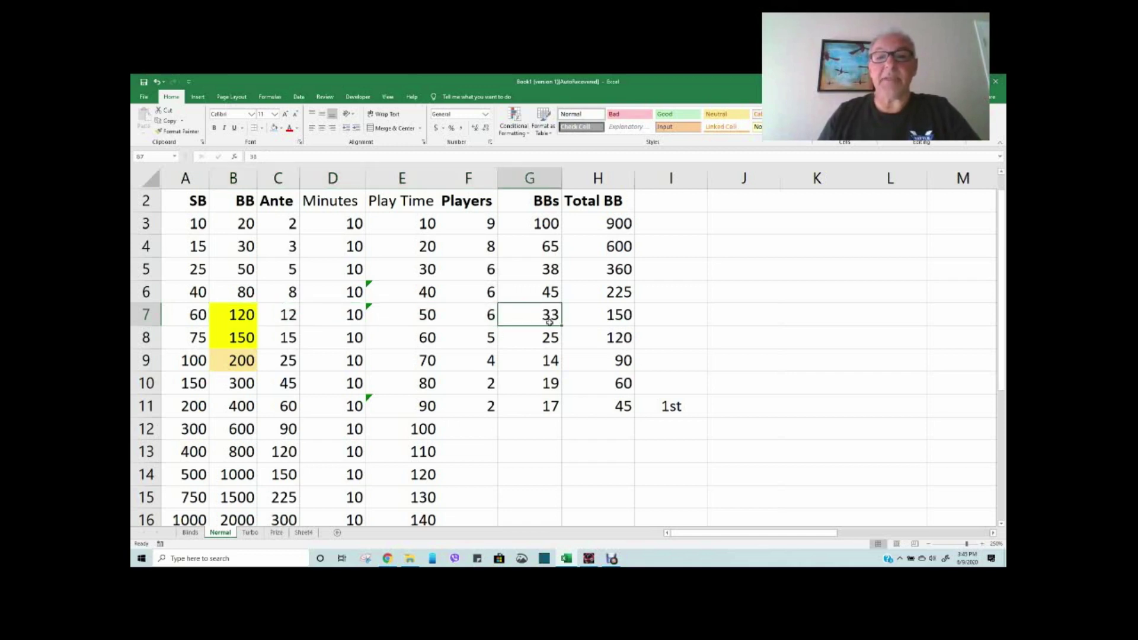
click(617, 315)
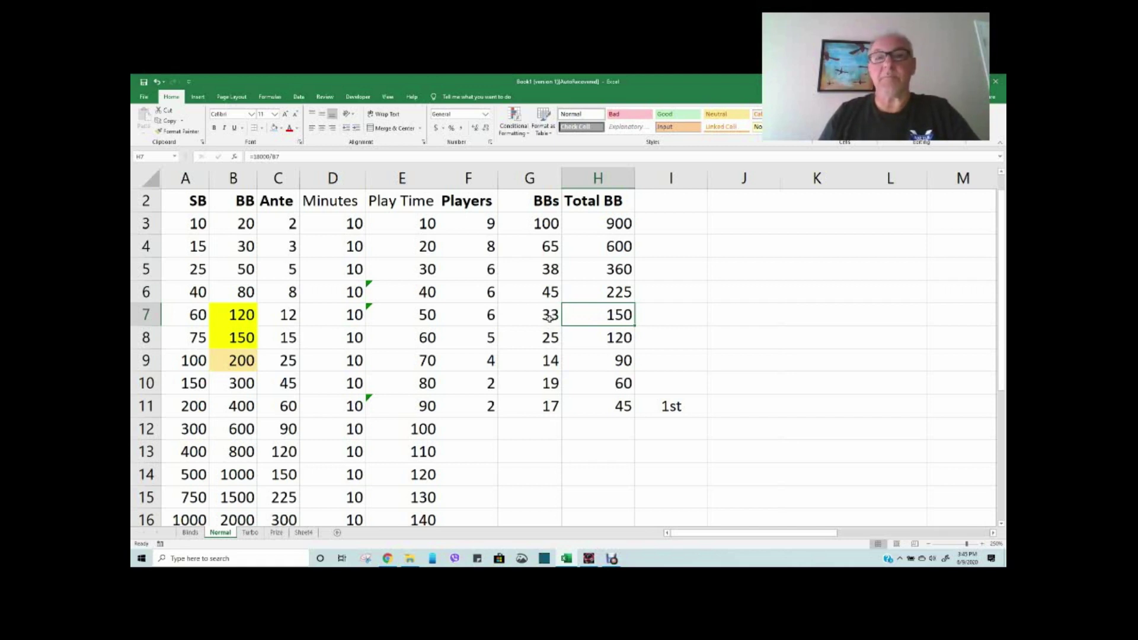
click(491, 315)
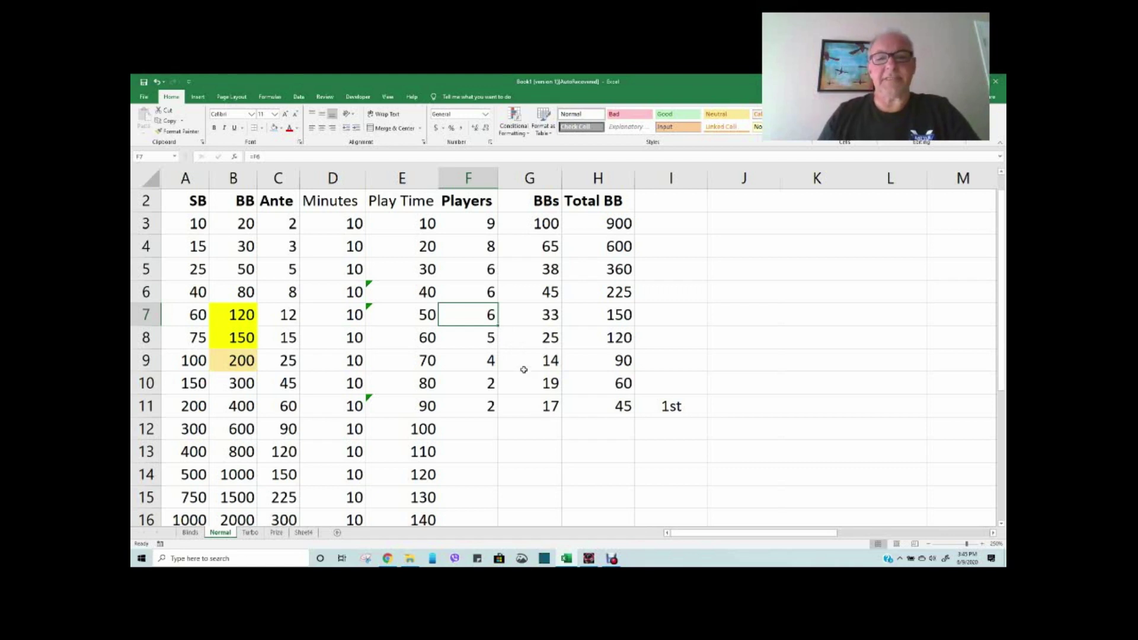
Examine the blinds, play time, Players and BBs entries of the 75/150 level in row 8
click(490, 337)
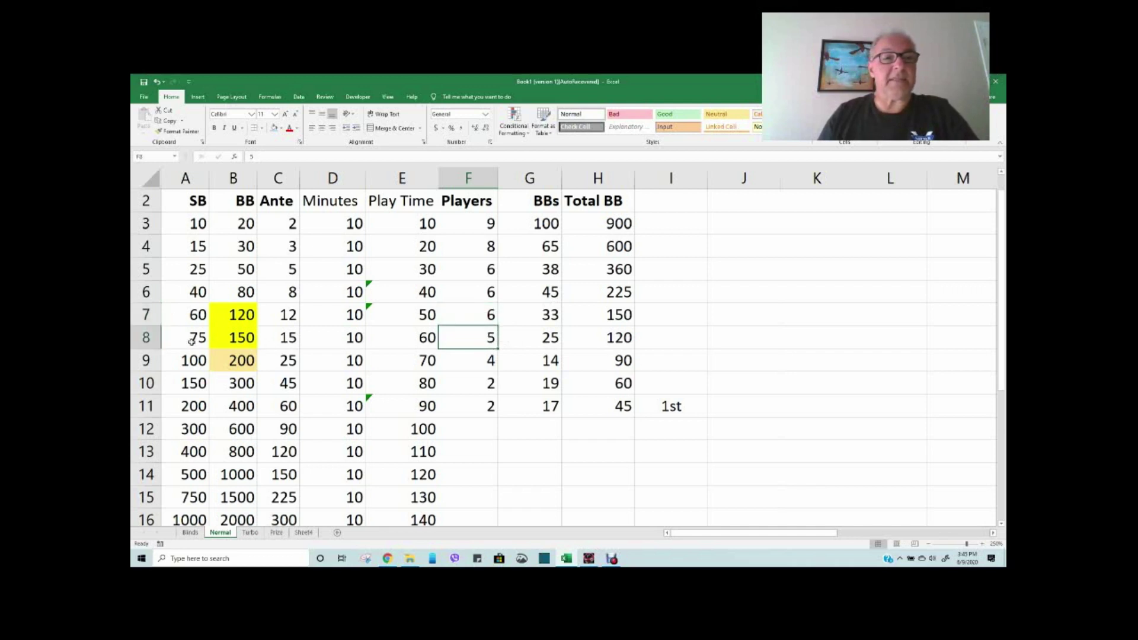
drag(181, 339, 461, 333)
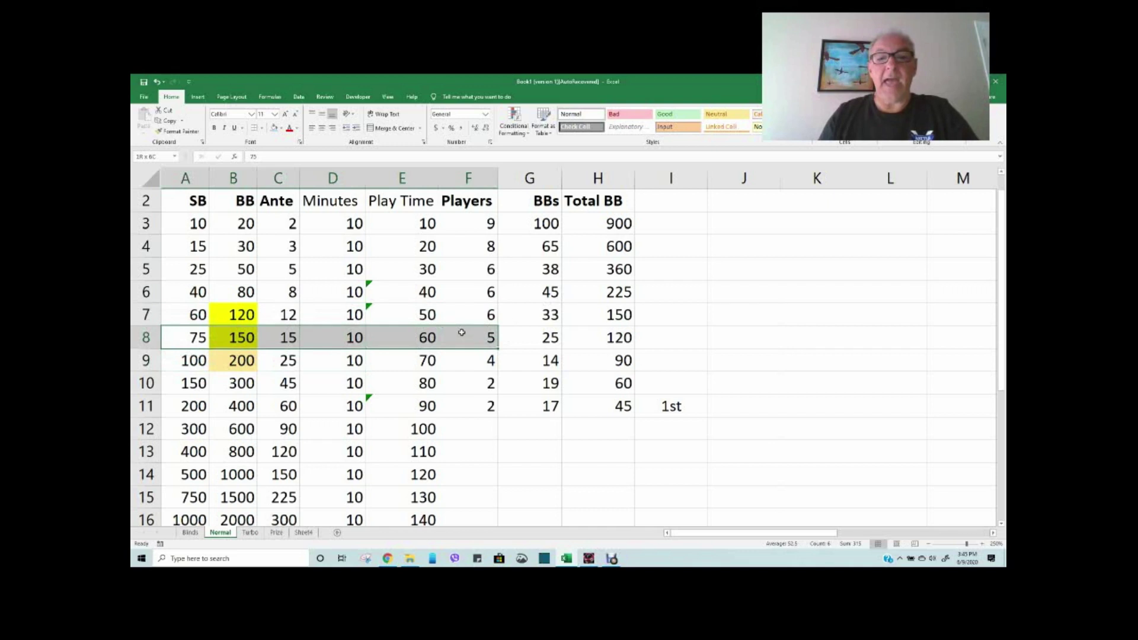
click(549, 338)
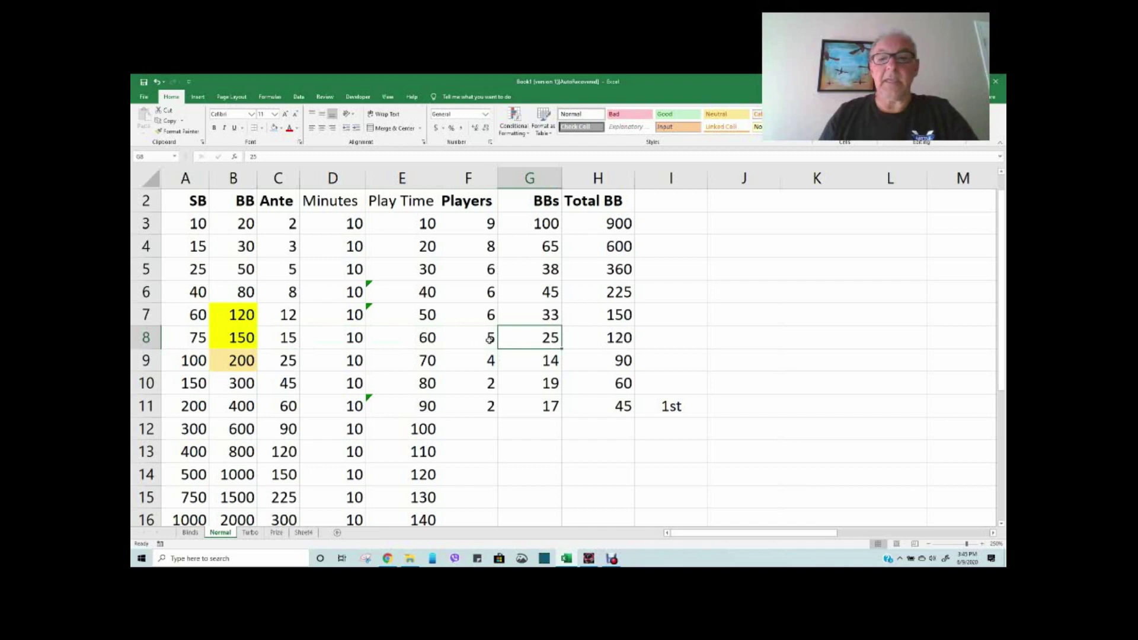
Set the game type label in D1 to Regular and examine the play times in E9:E11 and the finish in I11
key(ctrl+z)
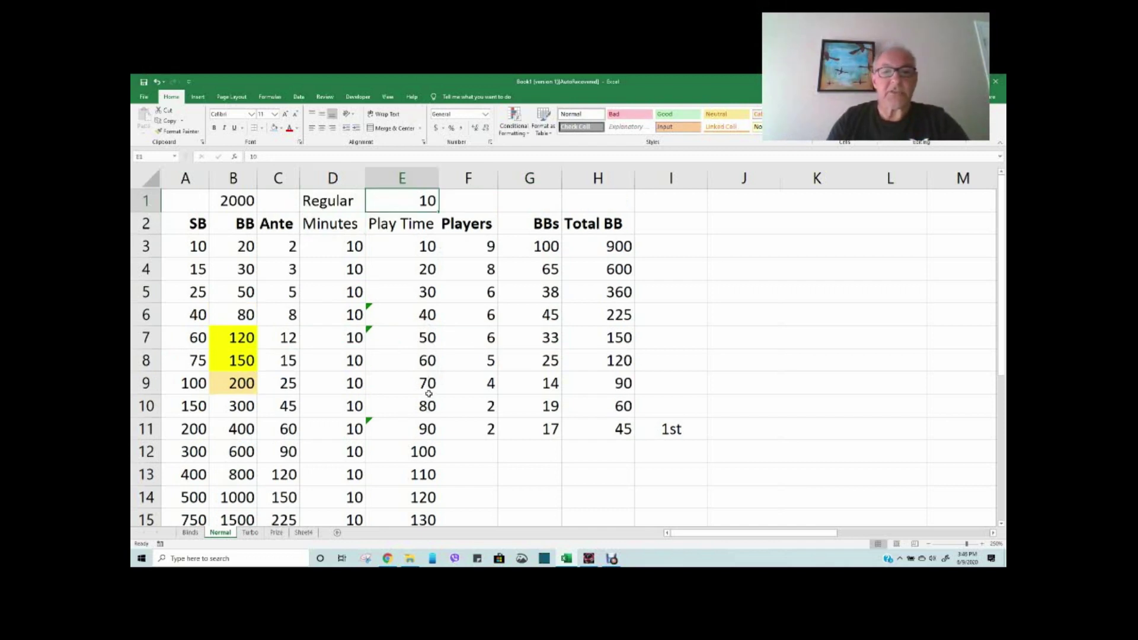
drag(428, 384, 431, 427)
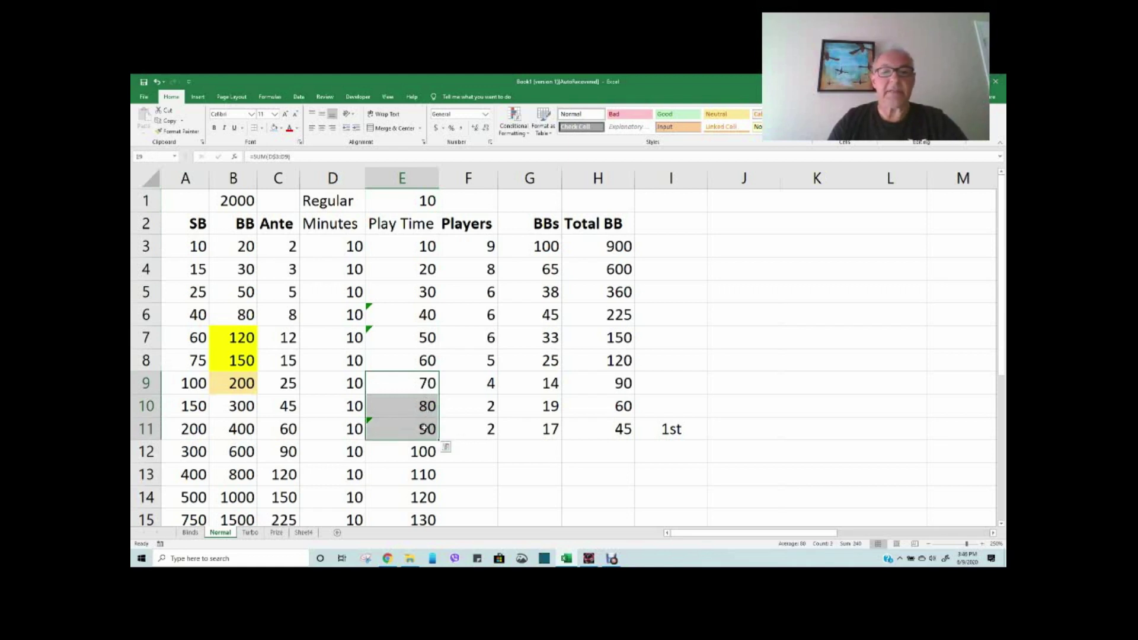
click(676, 429)
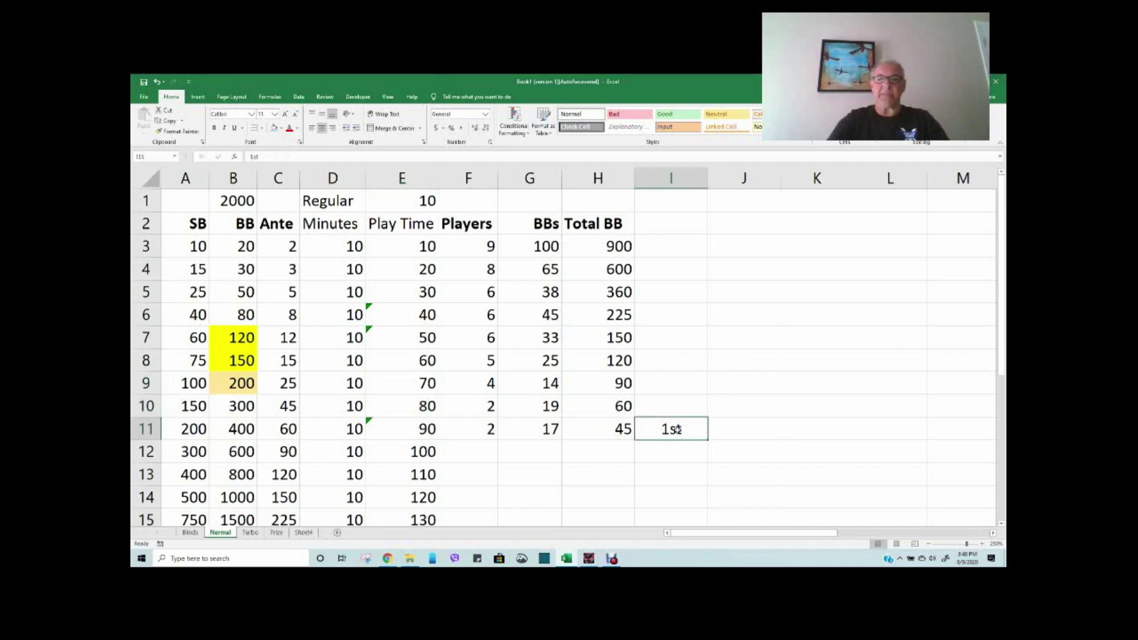
click(233, 337)
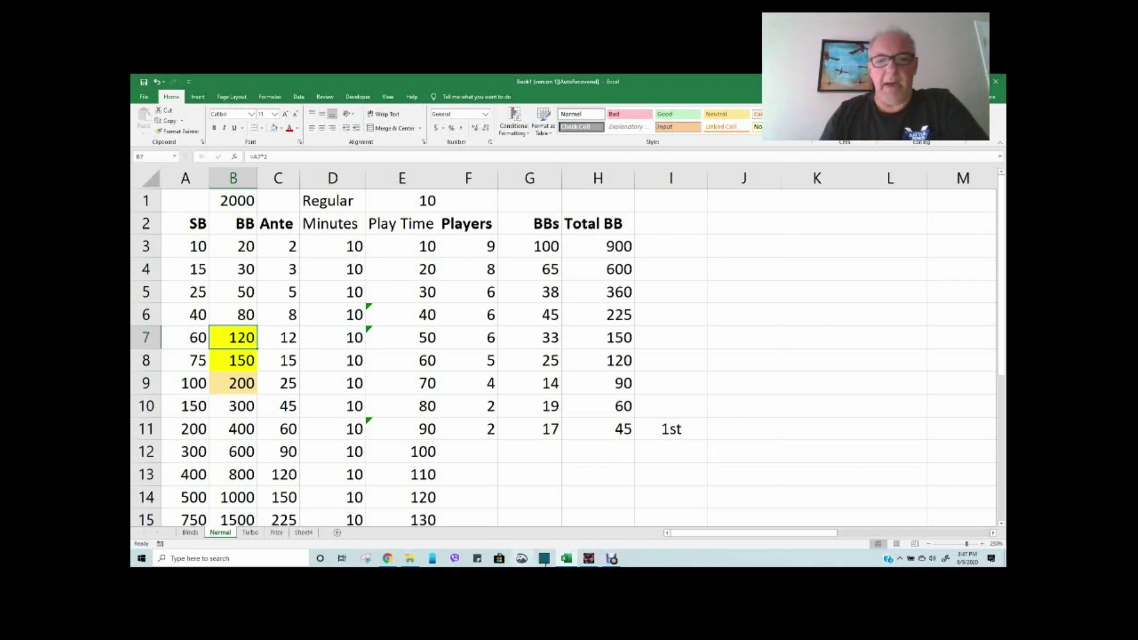
Switch to the Americas Cardroom lobby and open Table 1 of the $3 Regular 9-Max micro sit & go started at 15:22
click(589, 560)
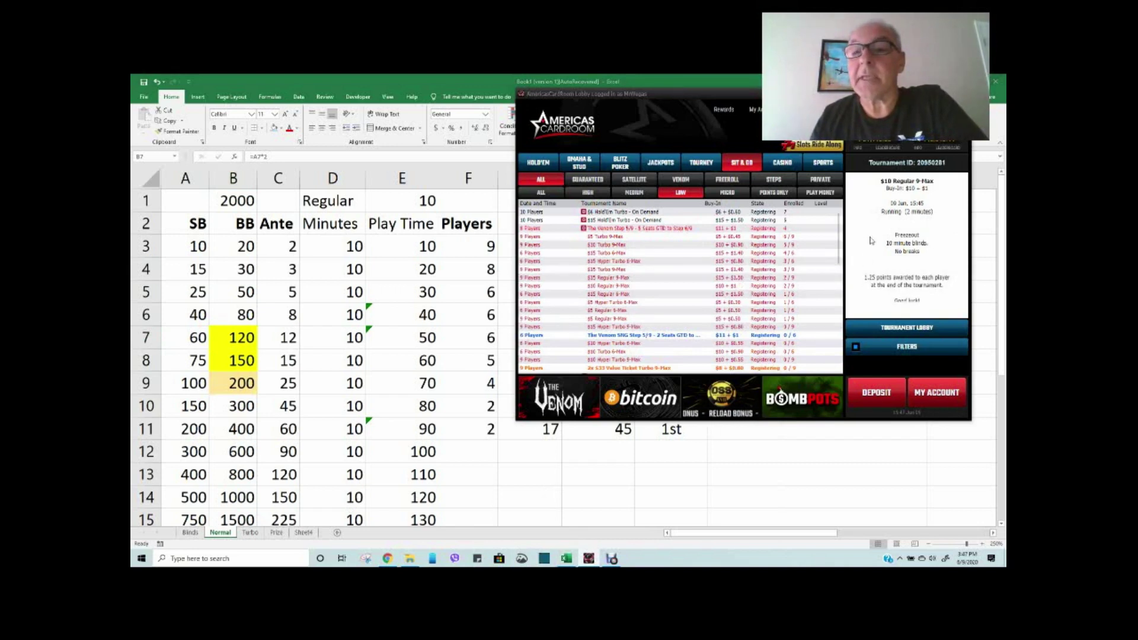
click(727, 192)
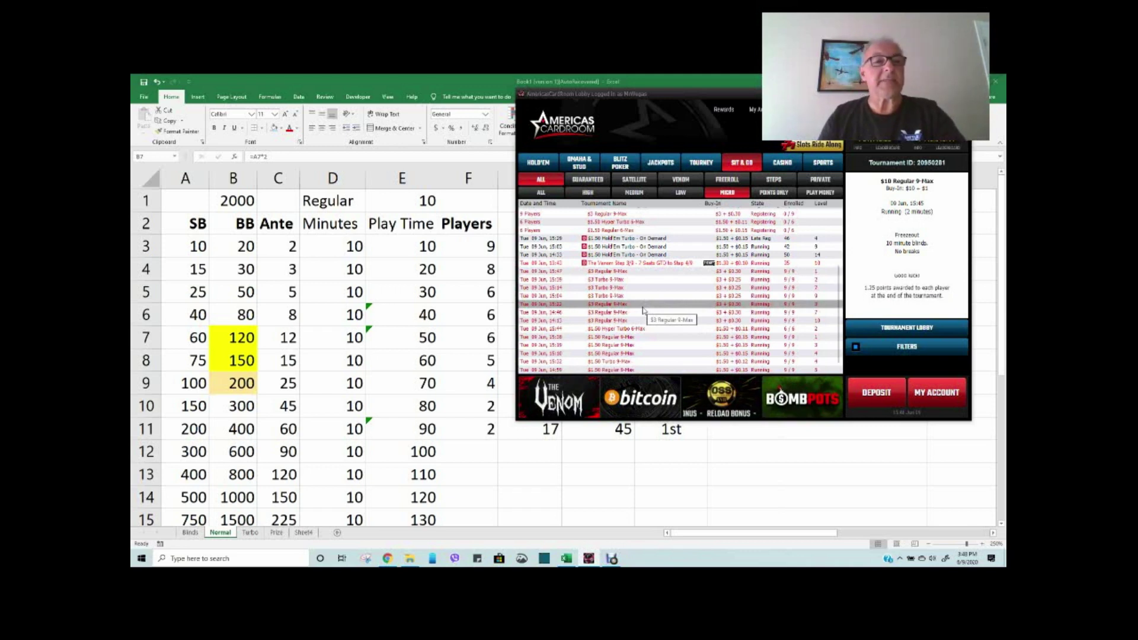
click(602, 305)
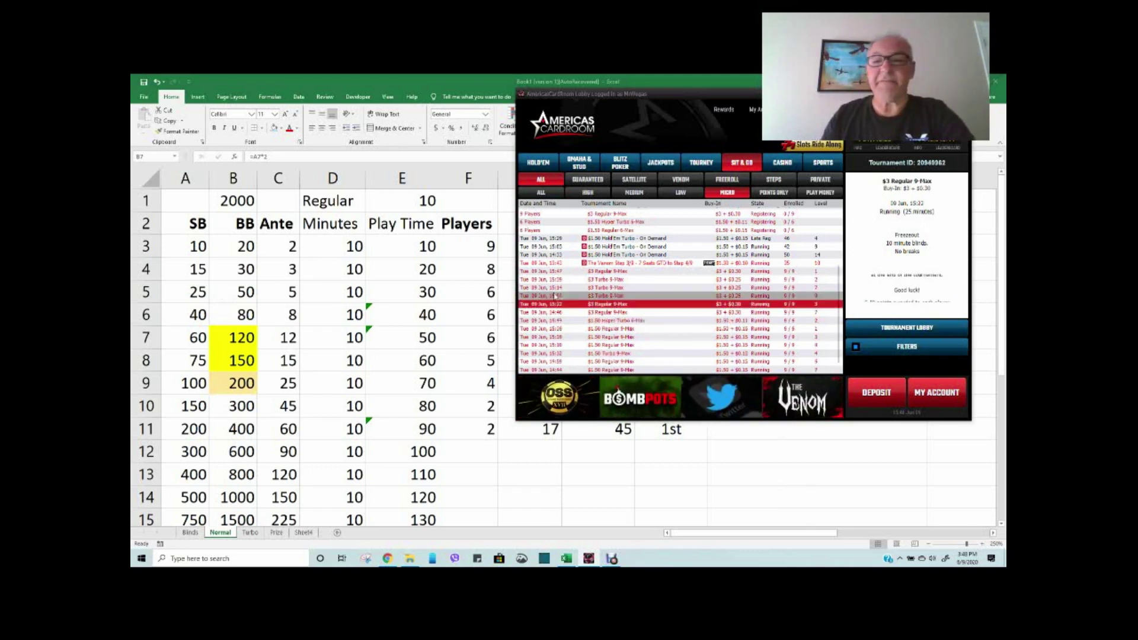
double_click(601, 305)
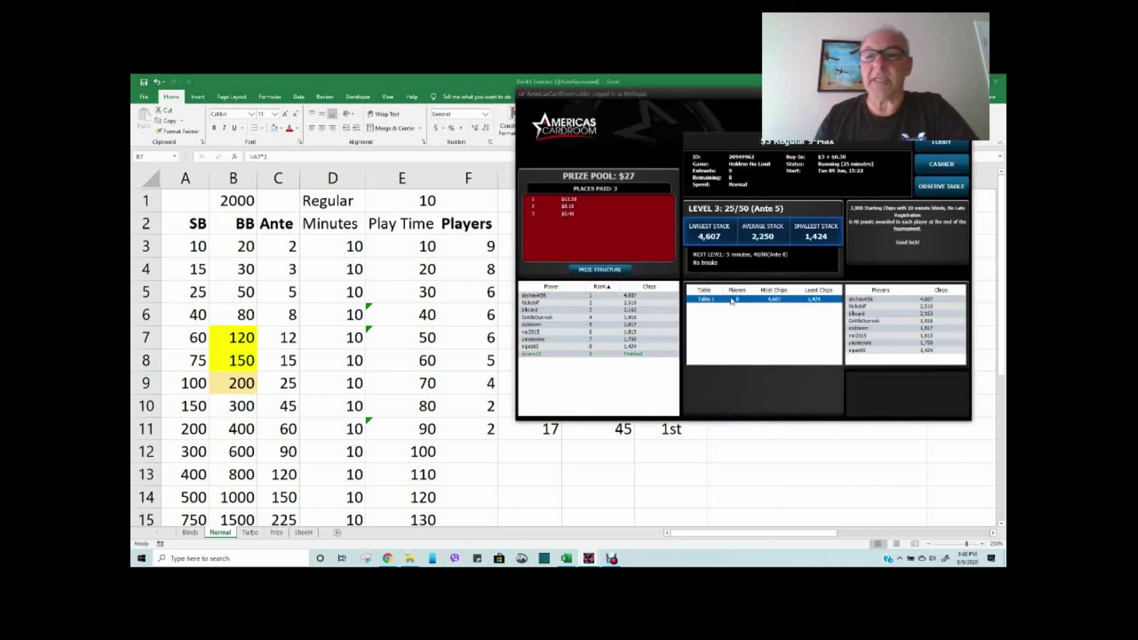
double_click(731, 300)
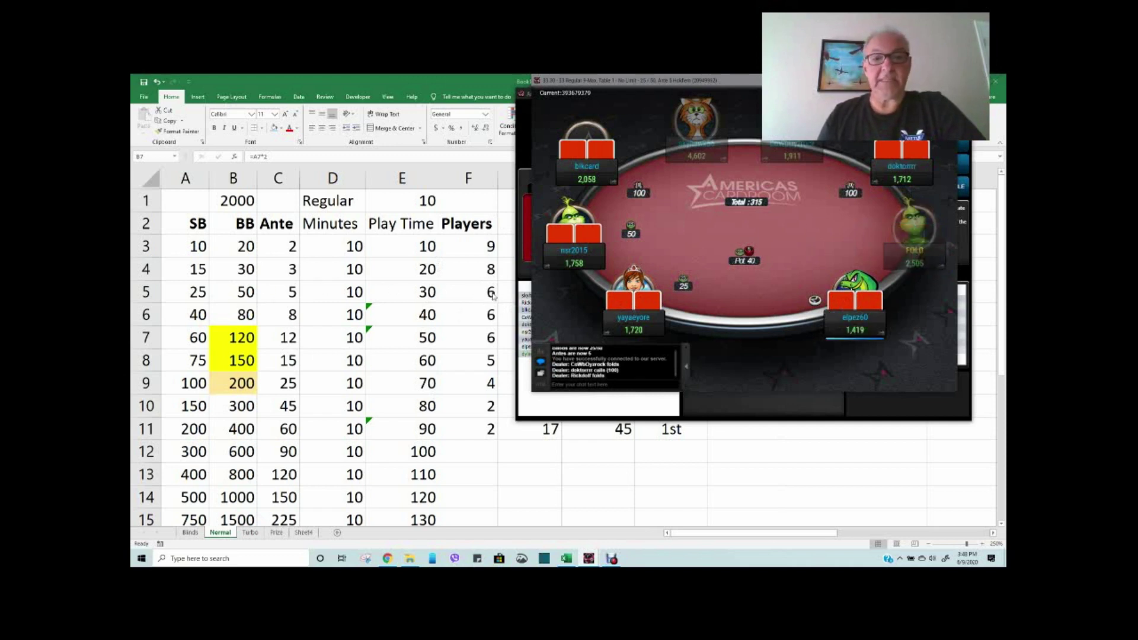
Open the Turbo sheet and examine the Players and BBs entries in rows 5, 7 and 9 and the 150/300 level in row 10
click(249, 536)
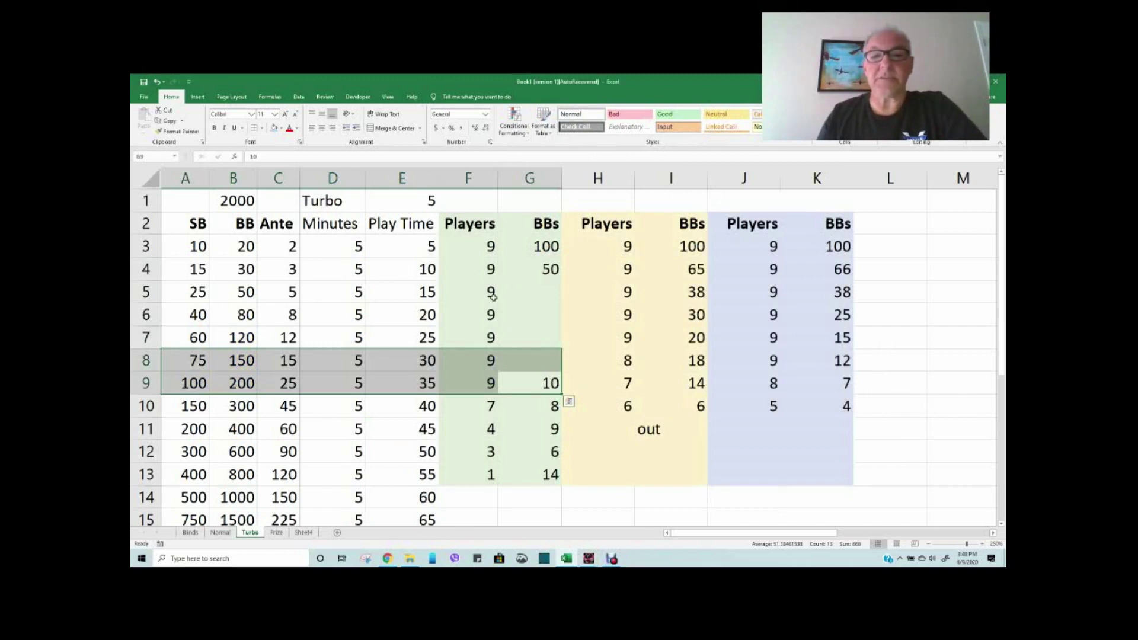
click(772, 292)
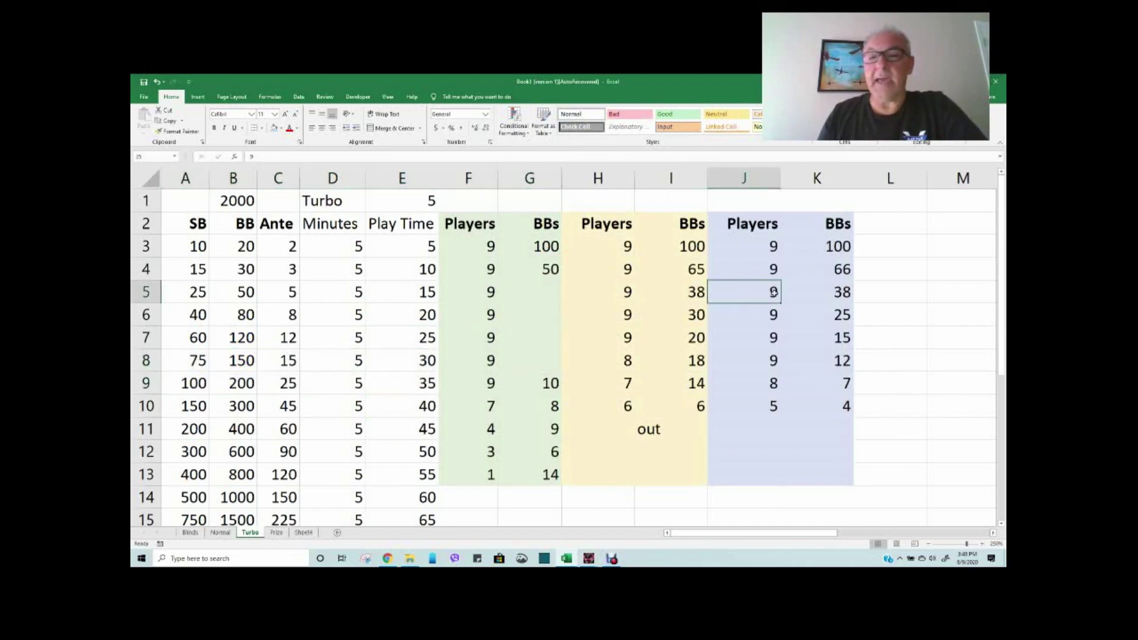
drag(490, 339, 776, 333)
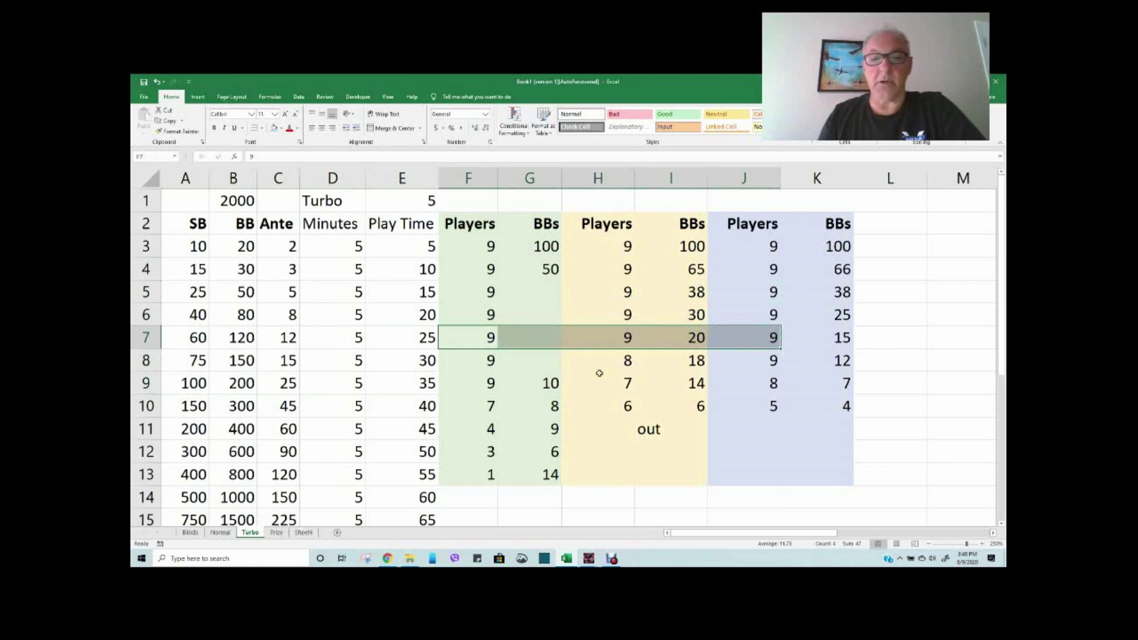
drag(488, 391, 738, 384)
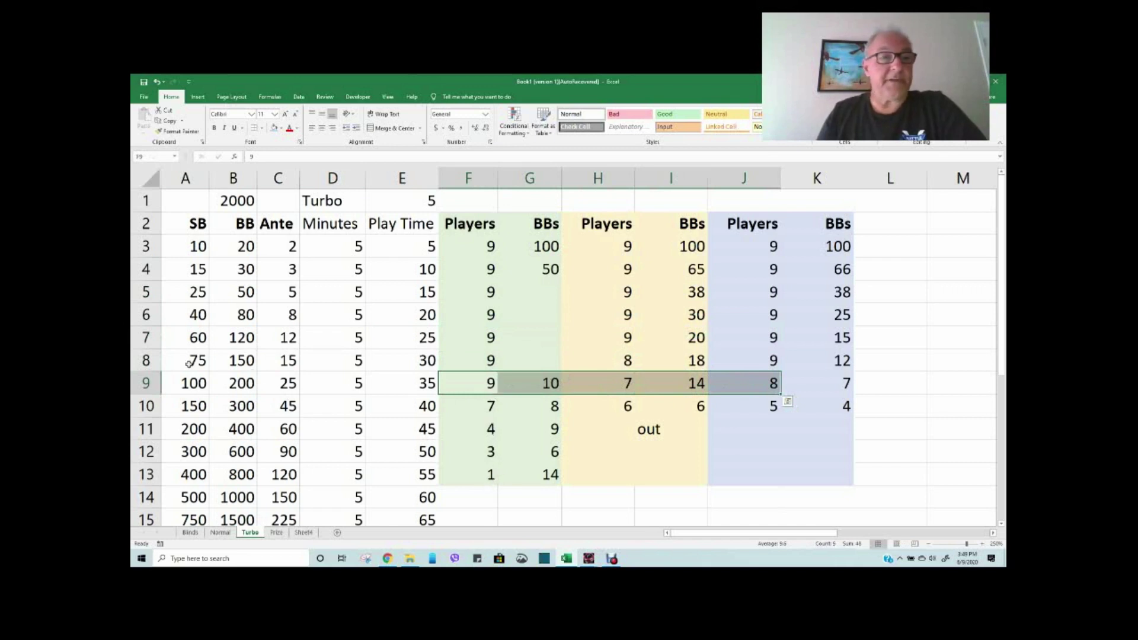
click(199, 407)
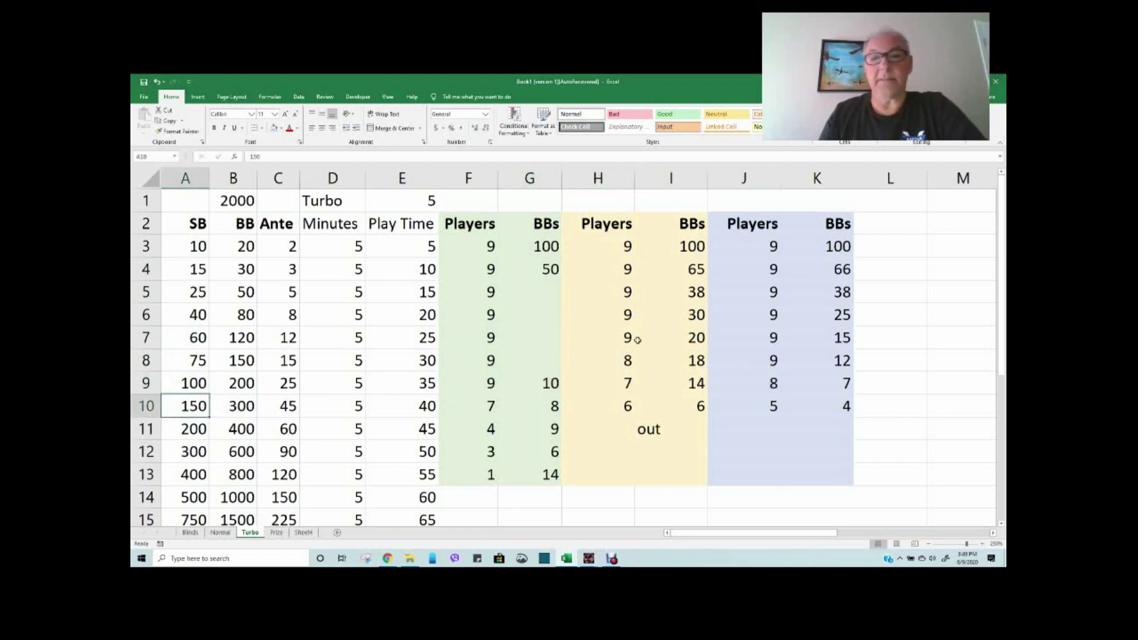
Switch to the live $3 Regular 9-Max table to check its current hand, and return to the Turbo sheet
click(590, 561)
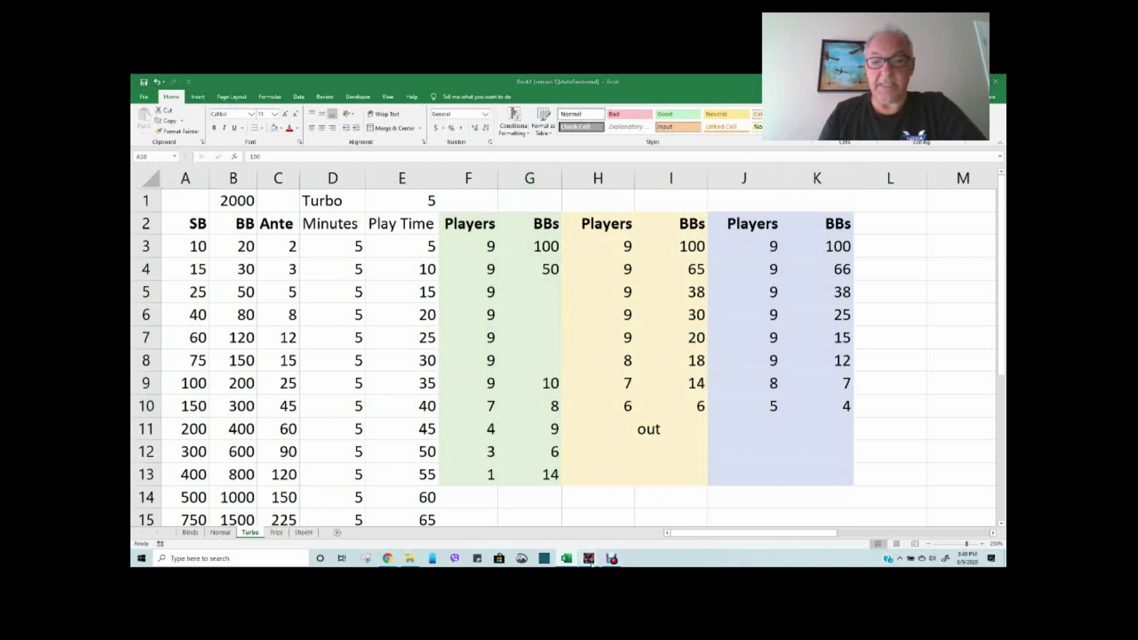
click(674, 531)
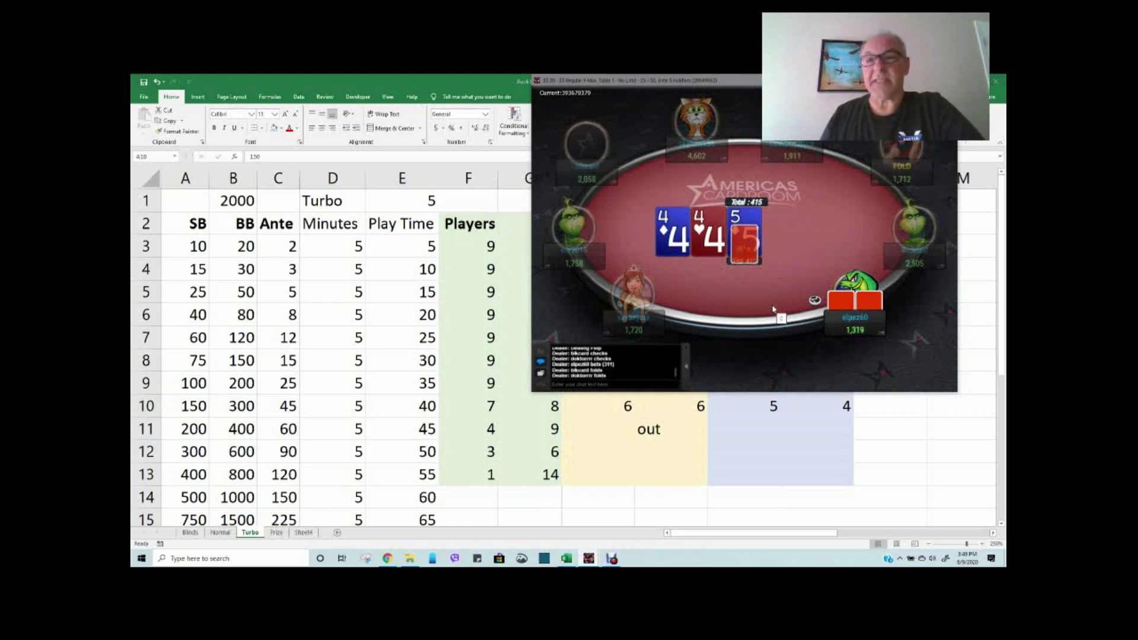
key(alt+Tab)
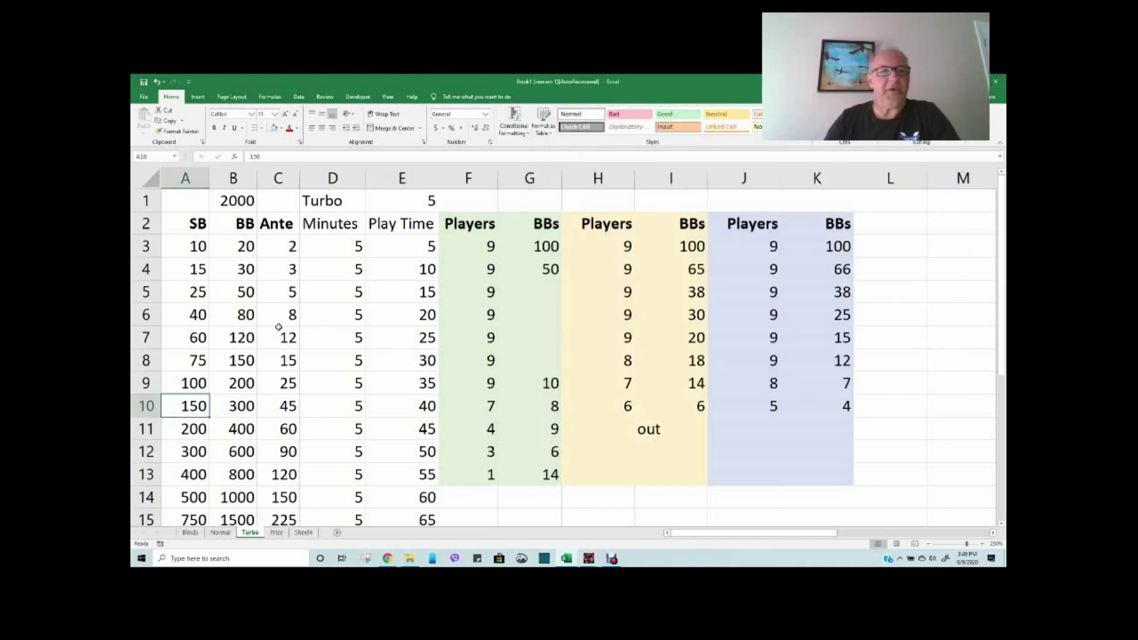
Examine the 60/120 level in A7:E7 of the Turbo sheet and its BBs entries in I7 and K7
click(182, 337)
drag(183, 336, 405, 347)
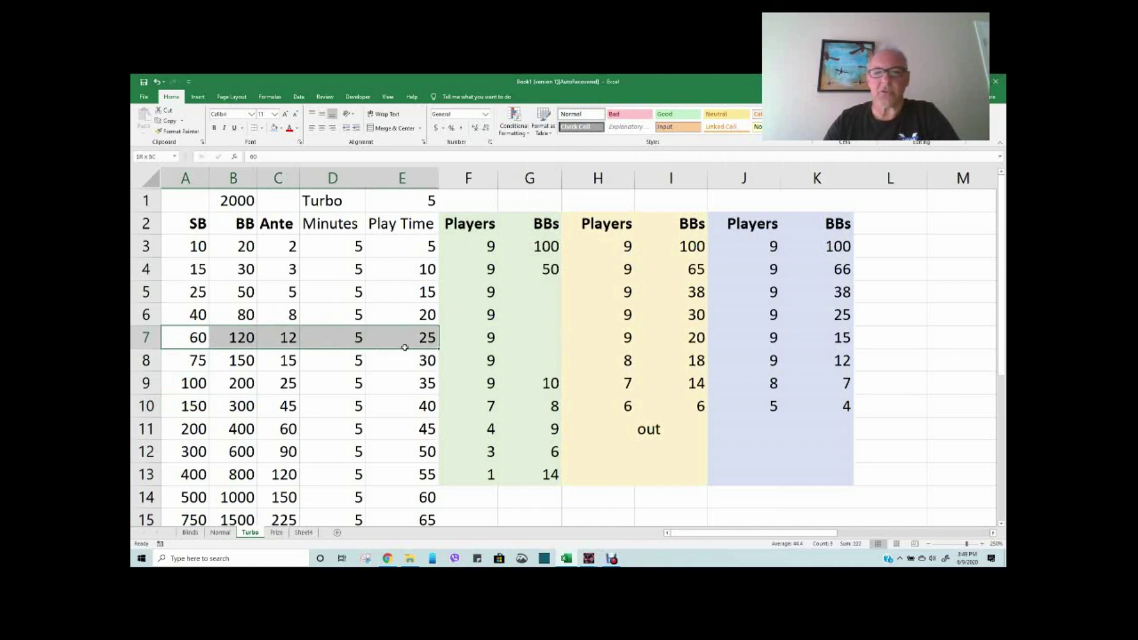
drag(405, 348, 405, 348)
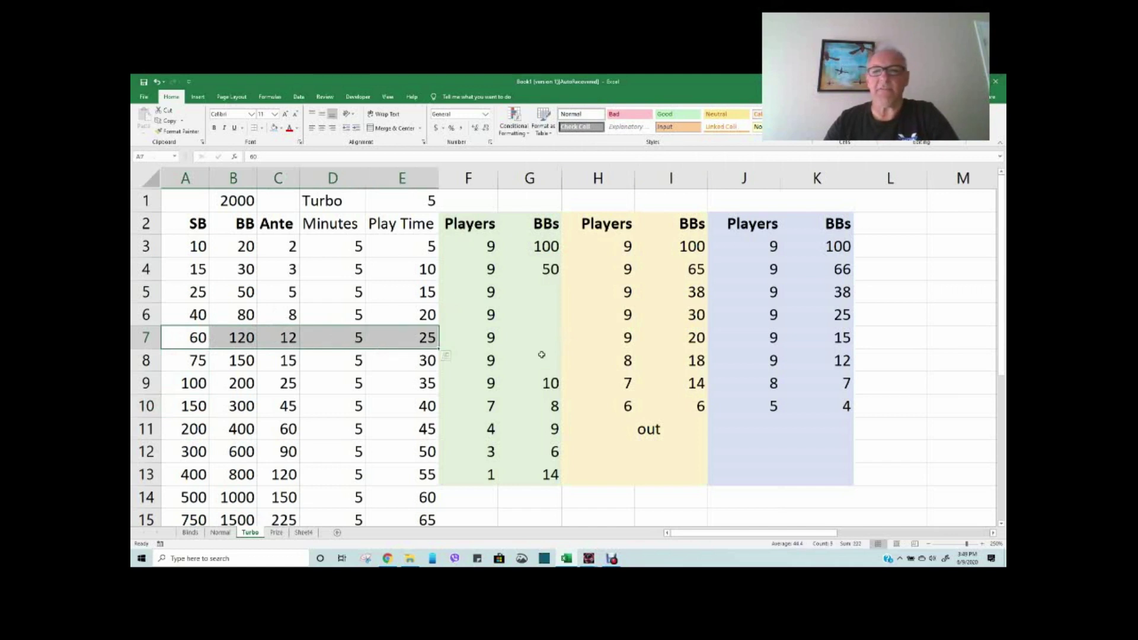
click(698, 340)
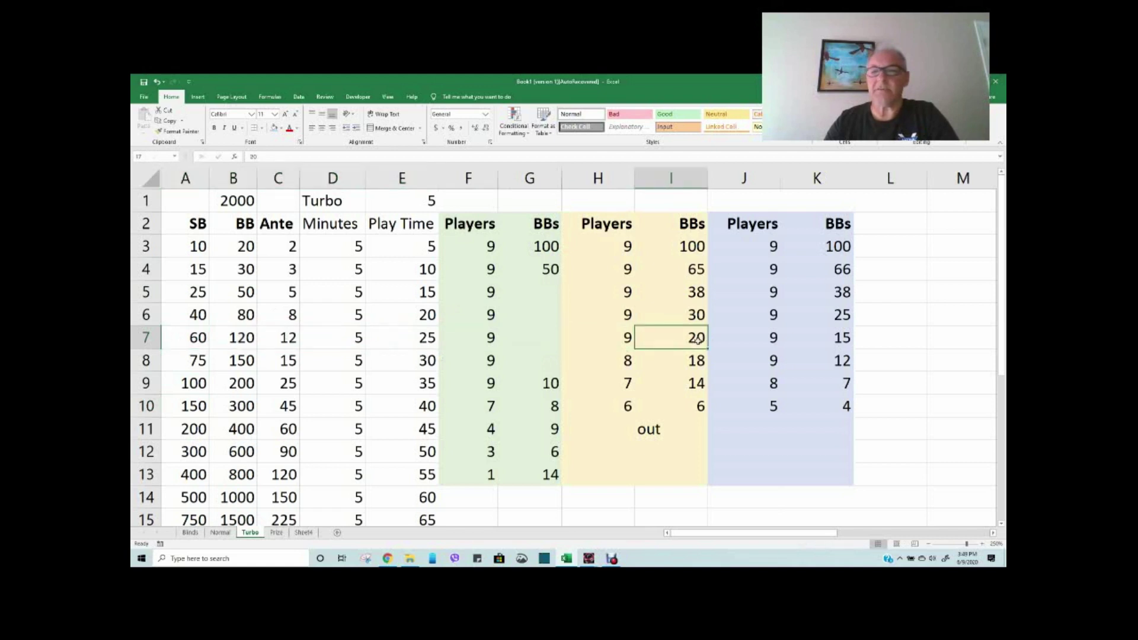
click(835, 347)
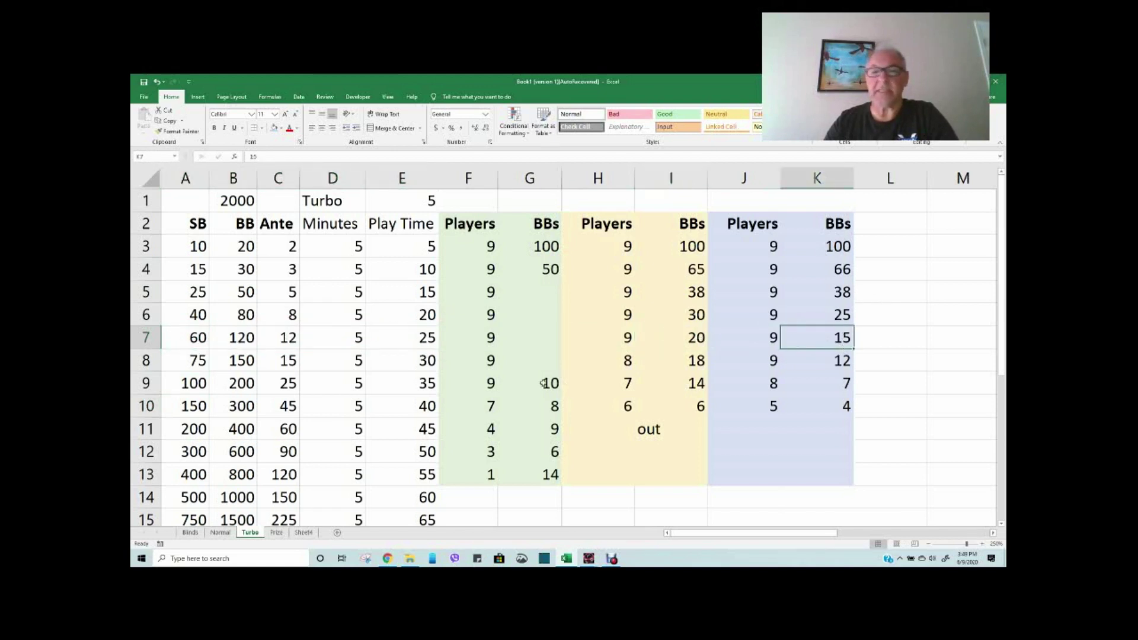
Fill the 60/120 level cells A7:E7 on the Turbo sheet with light blue
drag(177, 341, 379, 342)
click(282, 129)
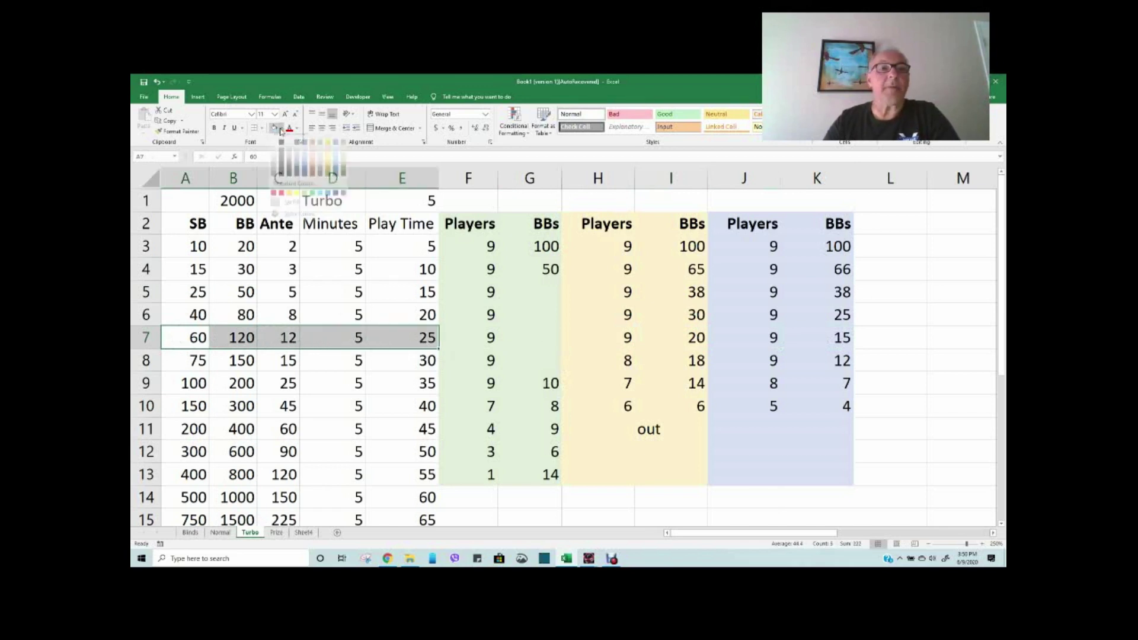
click(337, 157)
click(287, 380)
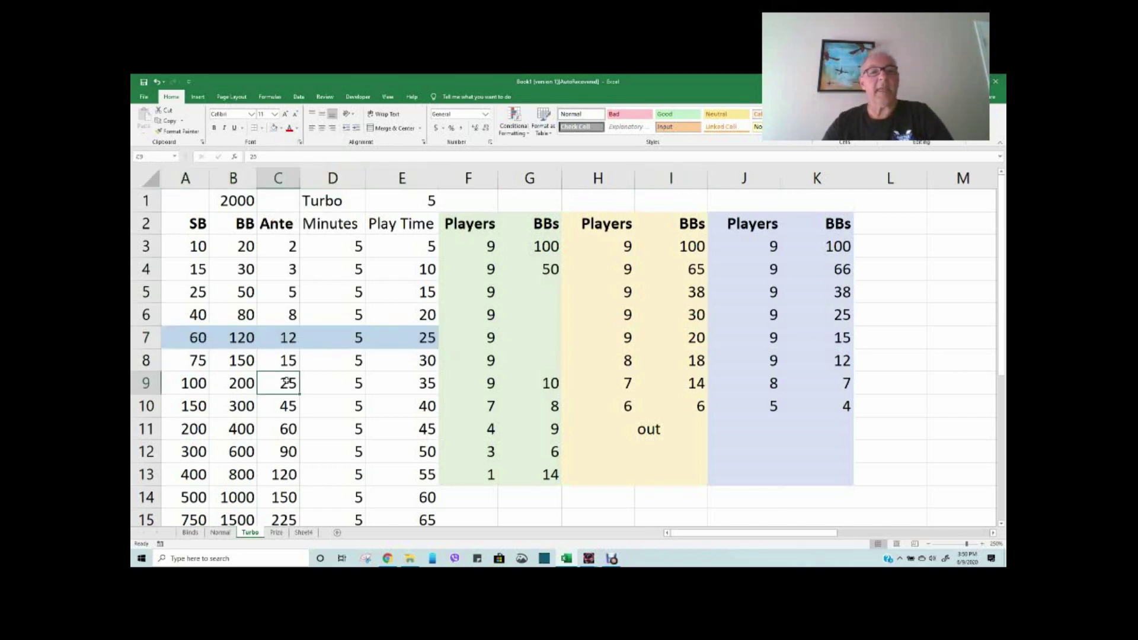
right_click(221, 334)
key(Escape)
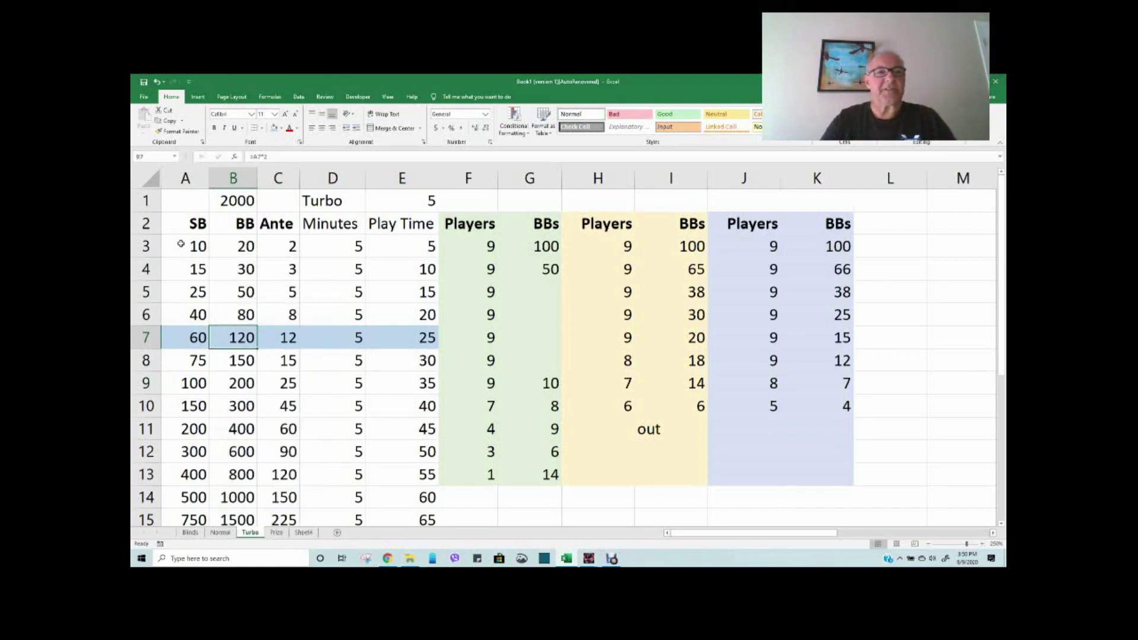
Examine the small blinds of the first four levels in A3:A6 and the starting BBs entry in G3
drag(181, 244, 196, 314)
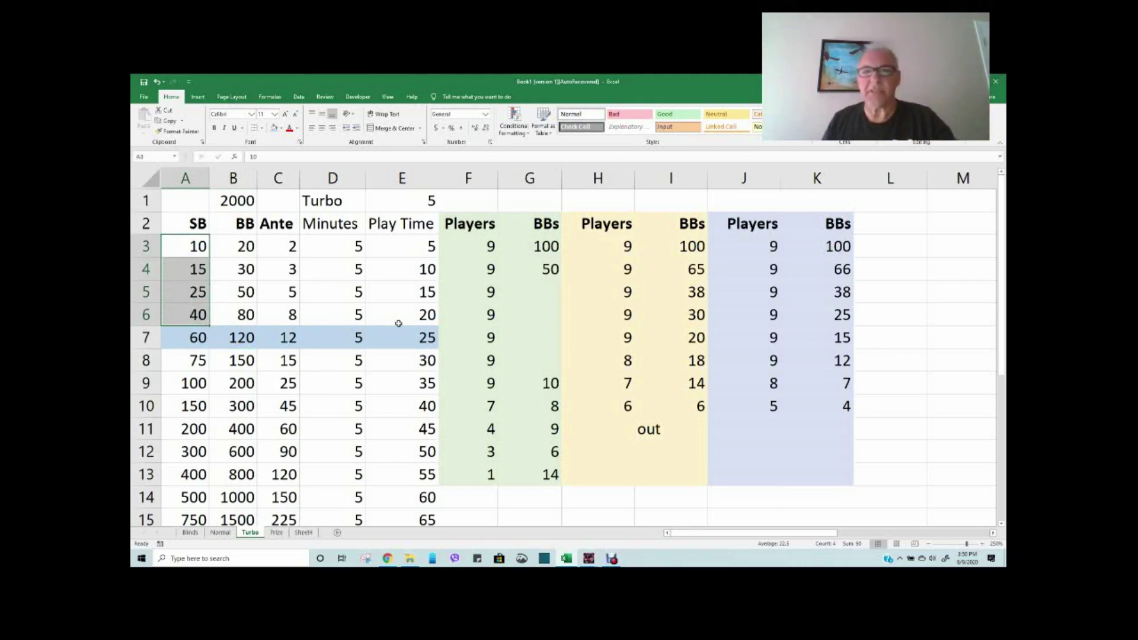
click(542, 243)
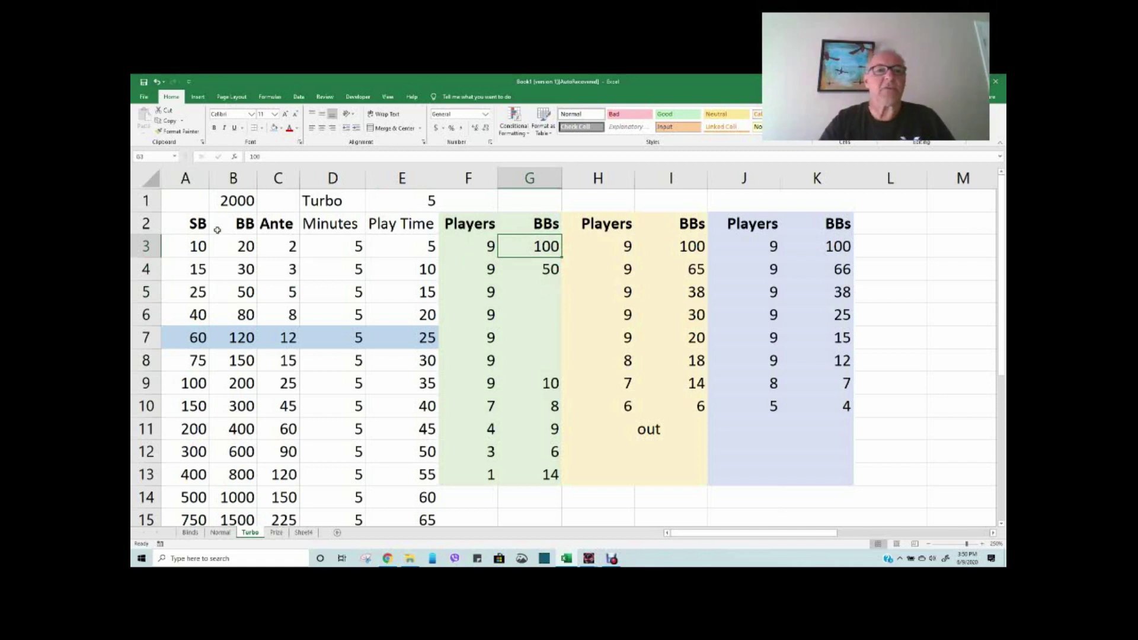
drag(189, 246, 201, 313)
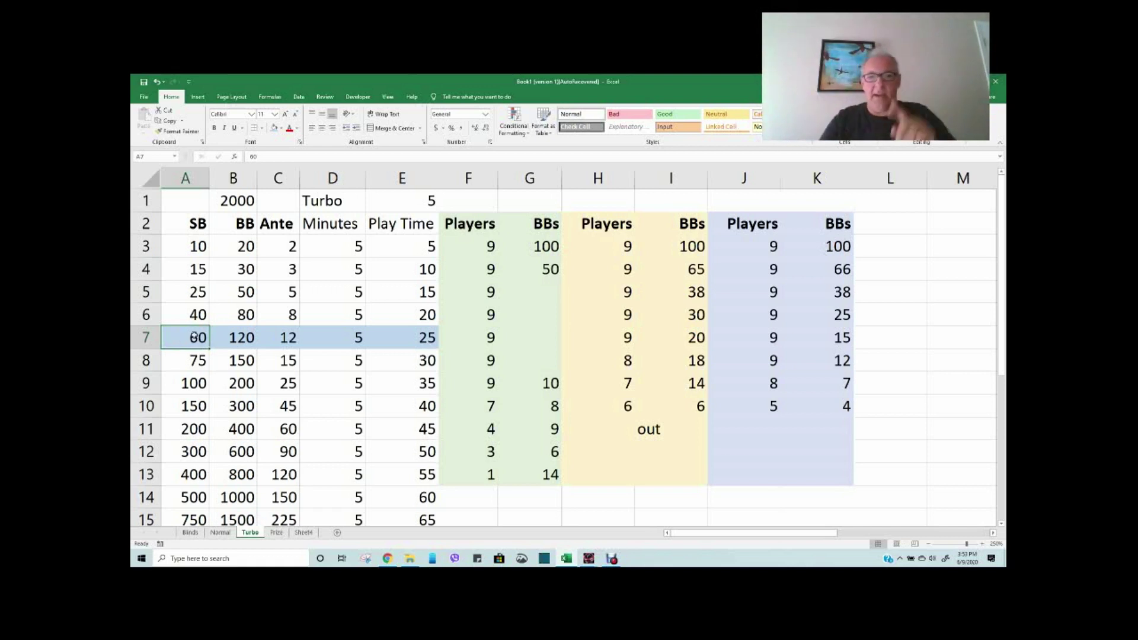
Switch to Chrome and open the FloatTheTurn Push Fold Charts result from the Google search for "sng push fold chart"
click(389, 556)
click(295, 117)
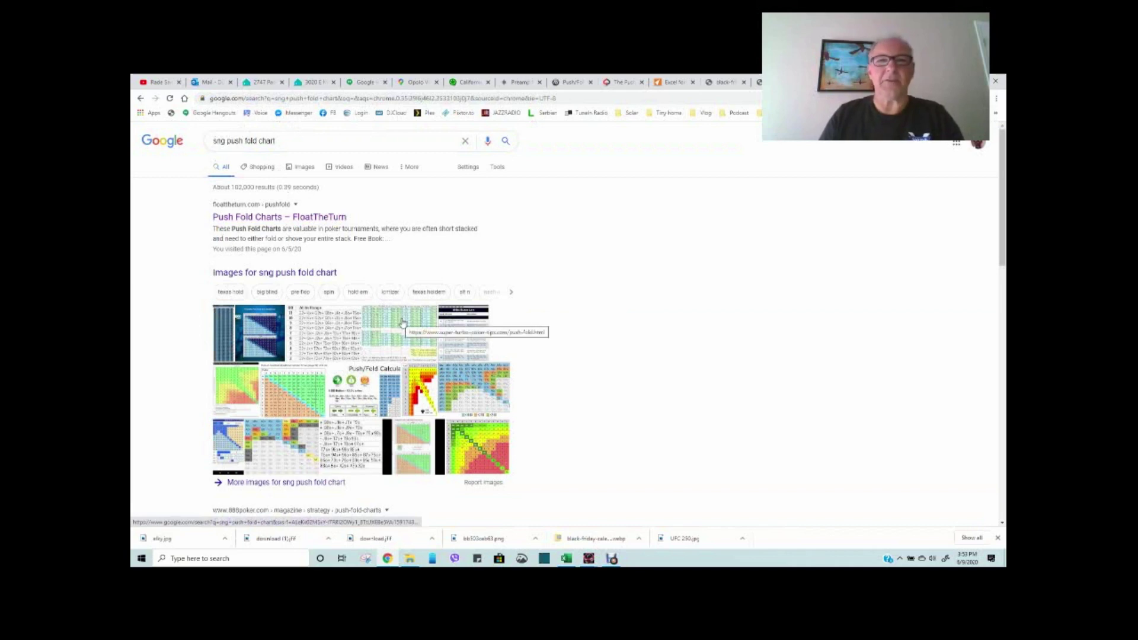
click(251, 225)
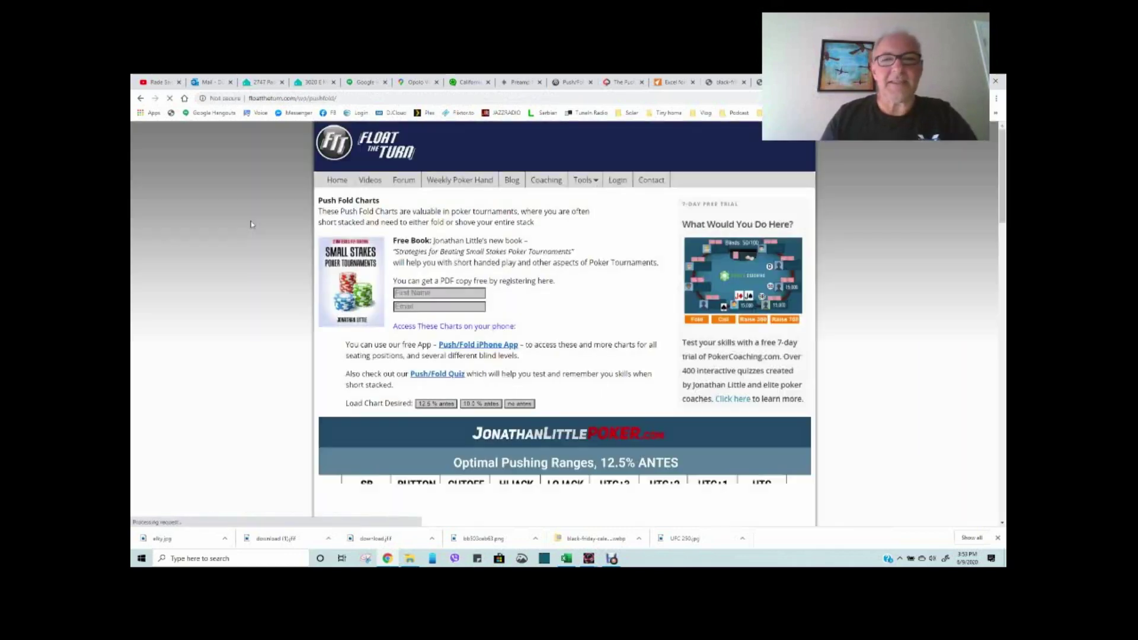
Load the 10% antes chart on the Push Fold Charts page and look through its optimal pushing ranges
mouse_move(1002, 154)
mouse_down()
mouse_move(1003, 218)
mouse_move(986, 150)
mouse_up()
scroll(987, 150, down, 1)
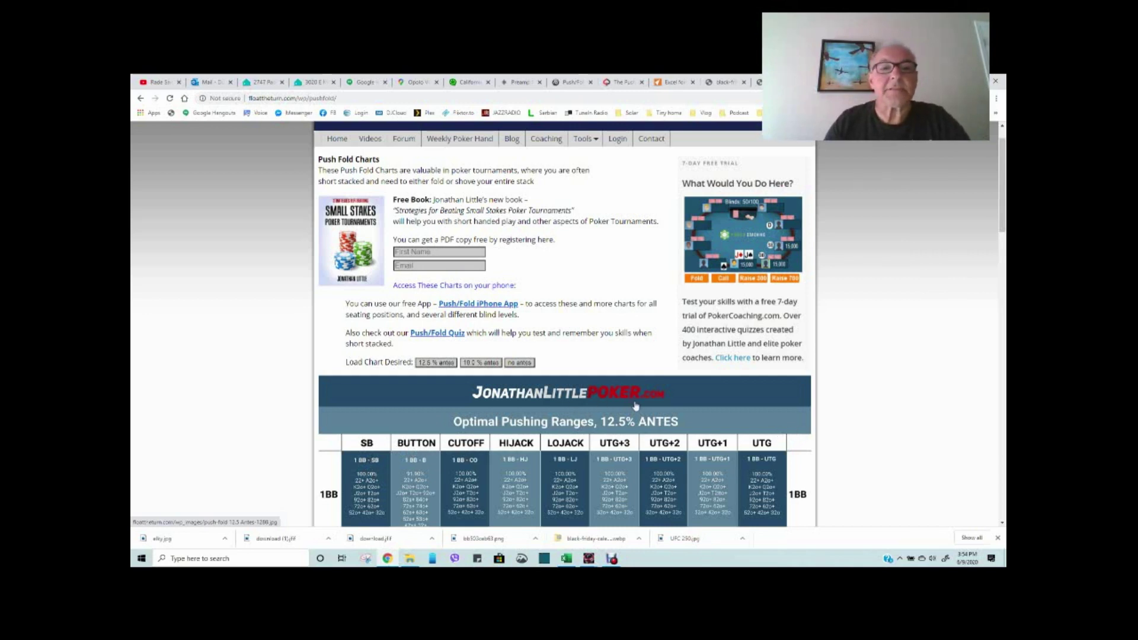
drag(347, 362, 430, 370)
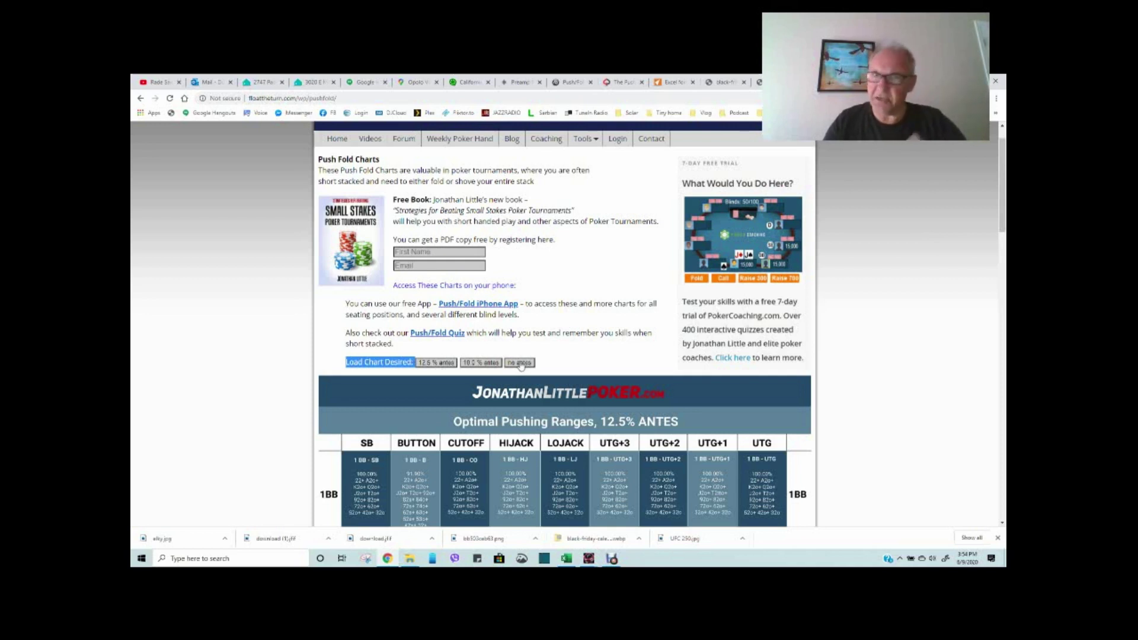
click(487, 366)
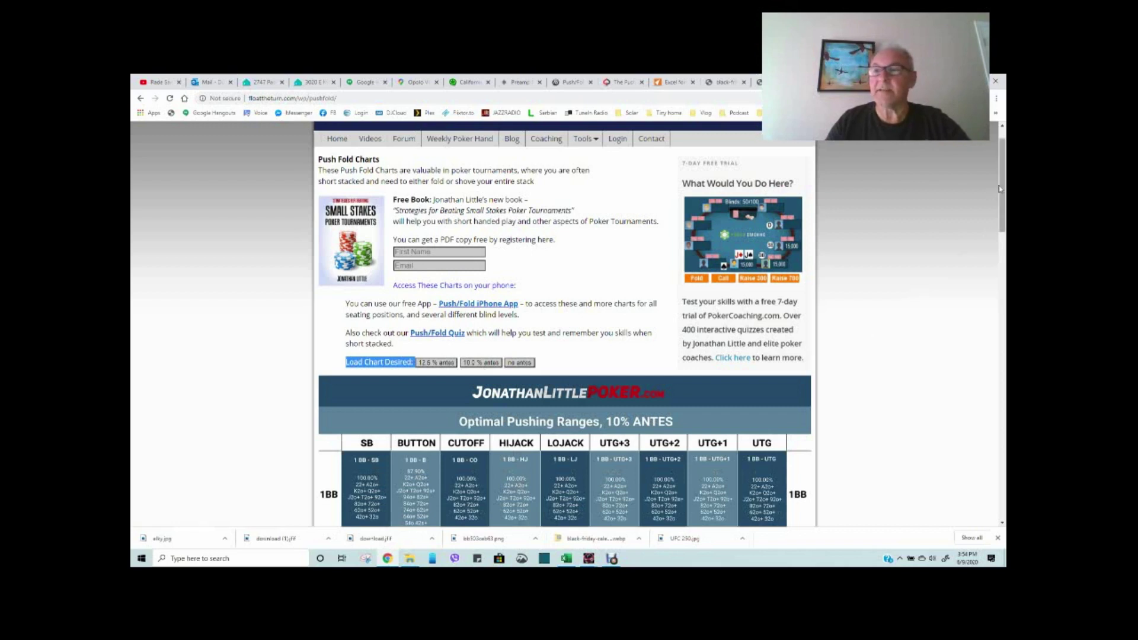
scroll(998, 186, down, 5)
drag(1002, 249, 994, 159)
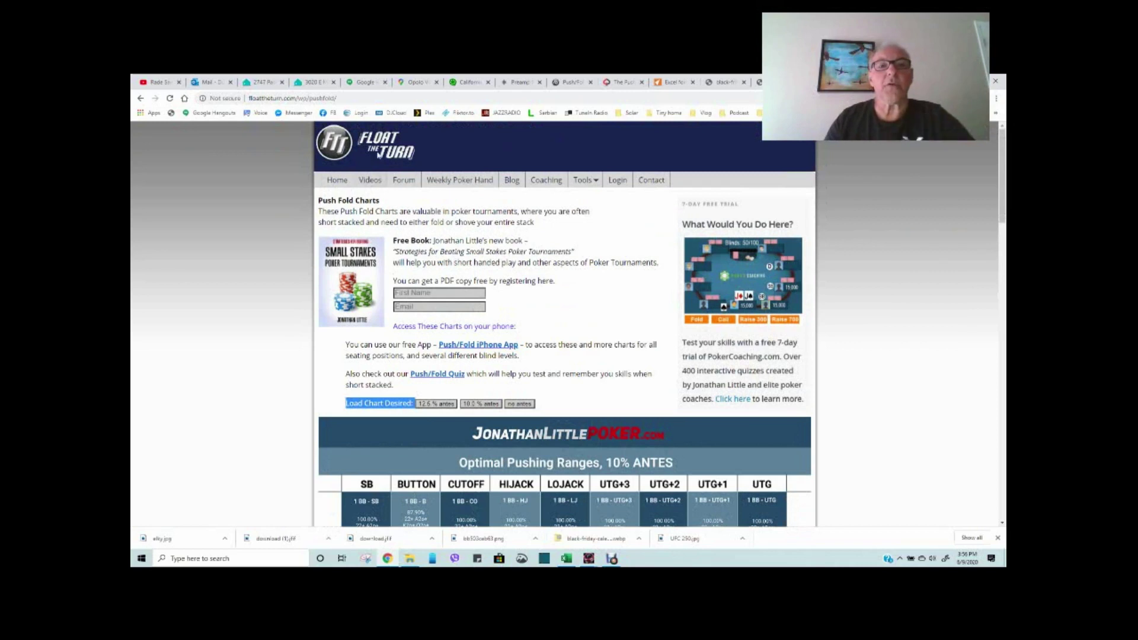
Open the site's Push/Fold App page and expand its instructions to read them
mouse_move(592, 181)
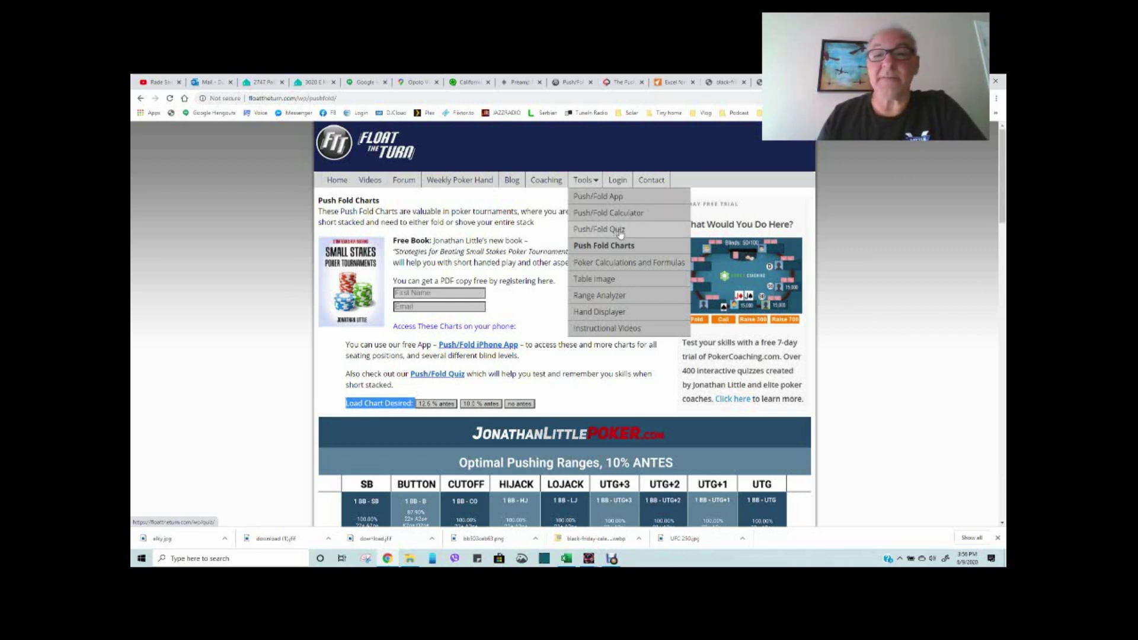
click(593, 199)
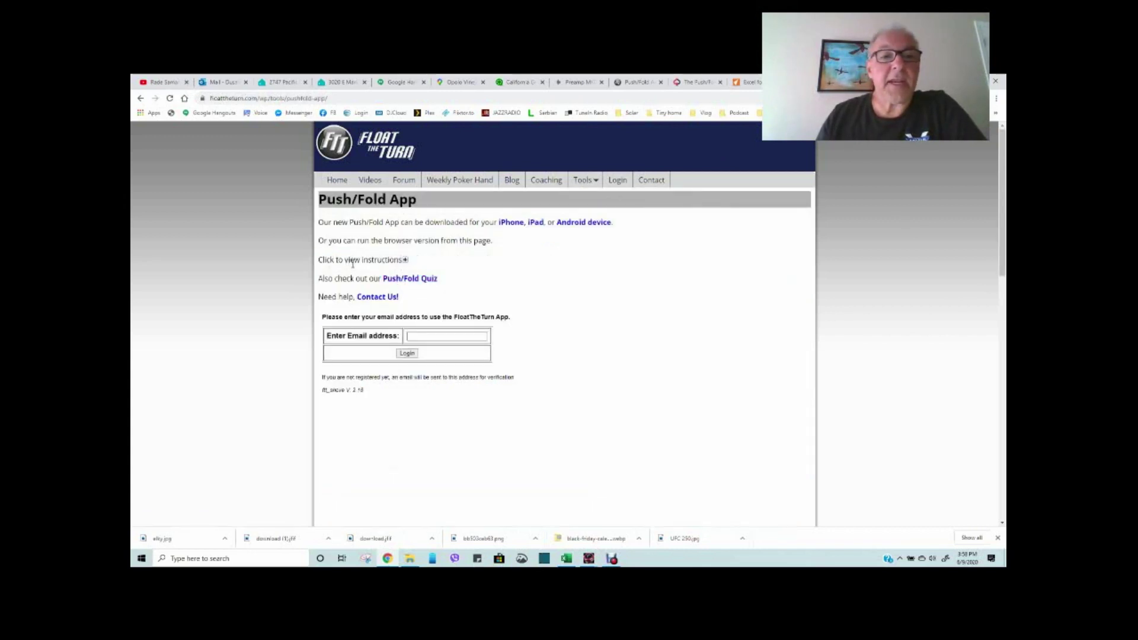
click(406, 262)
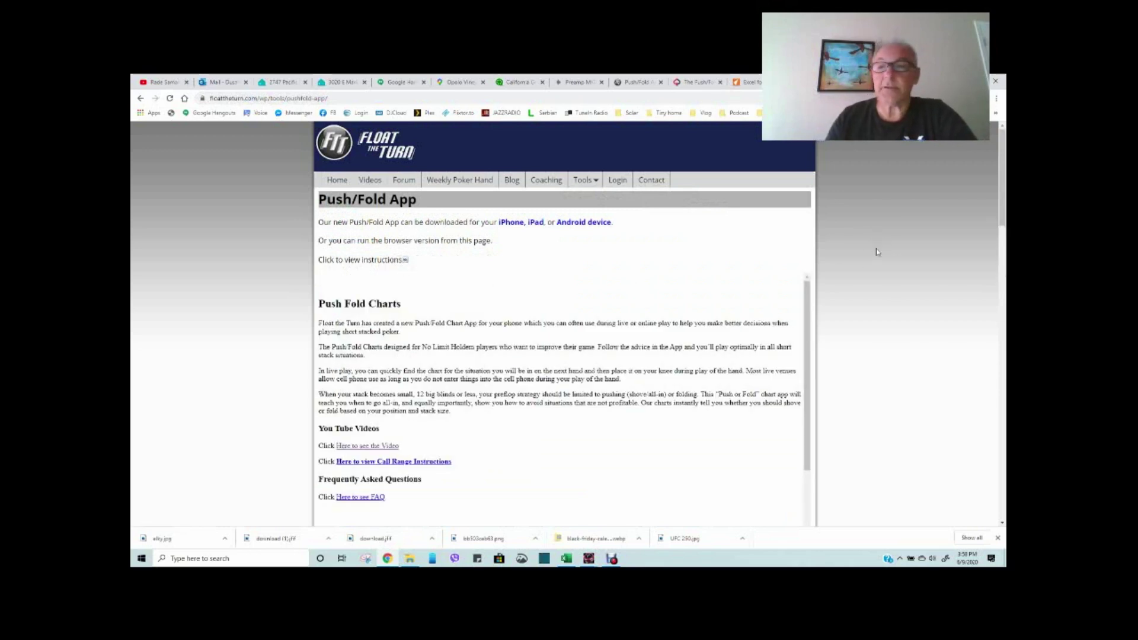
drag(810, 299, 841, 308)
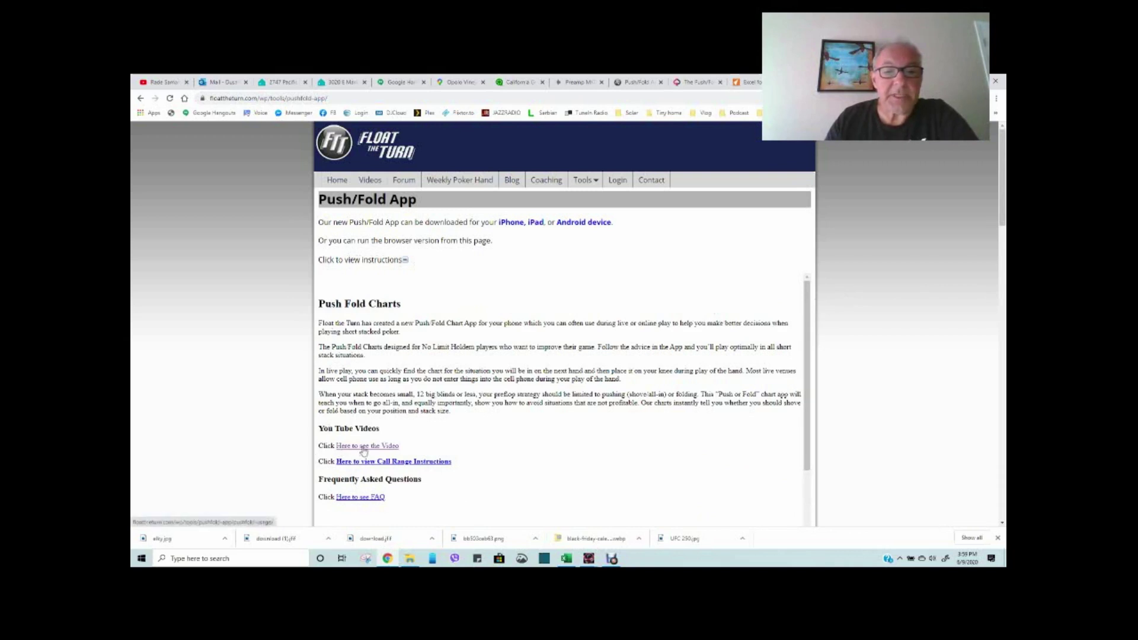
Open the Push/Fold App Usage page from the instructions and play the walkthrough video, skipping ahead through it
click(365, 449)
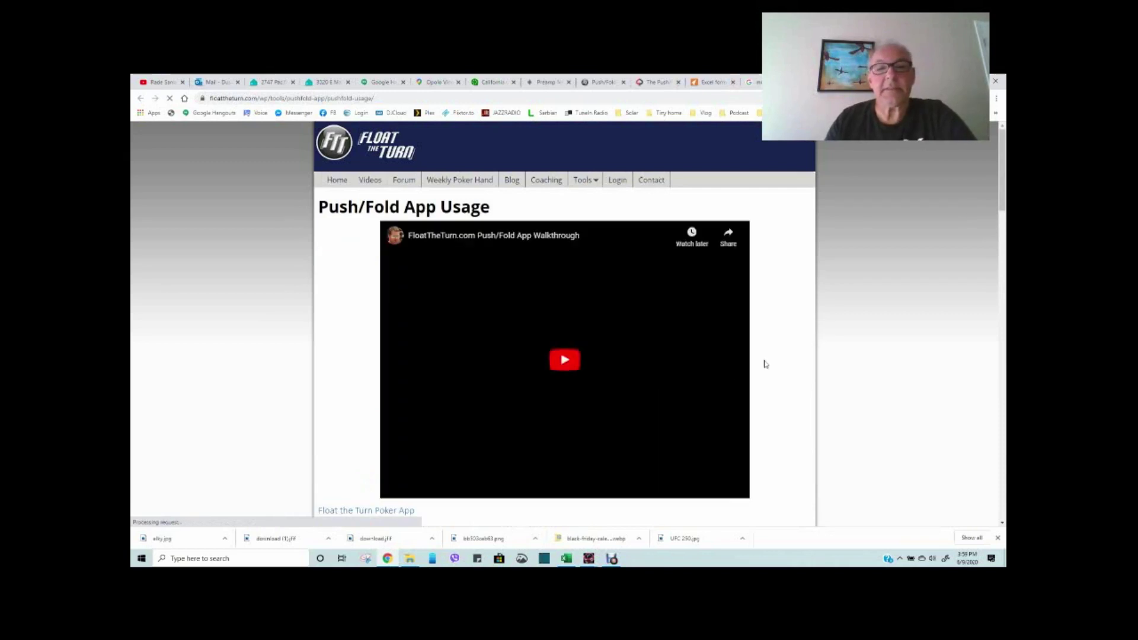
click(564, 363)
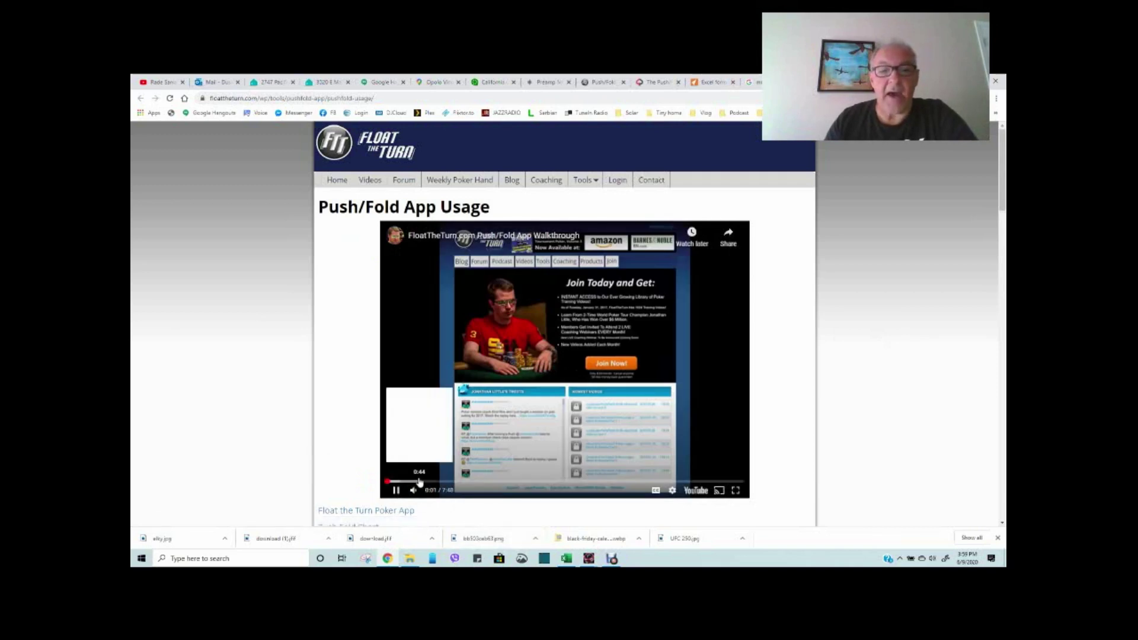
click(420, 481)
click(460, 482)
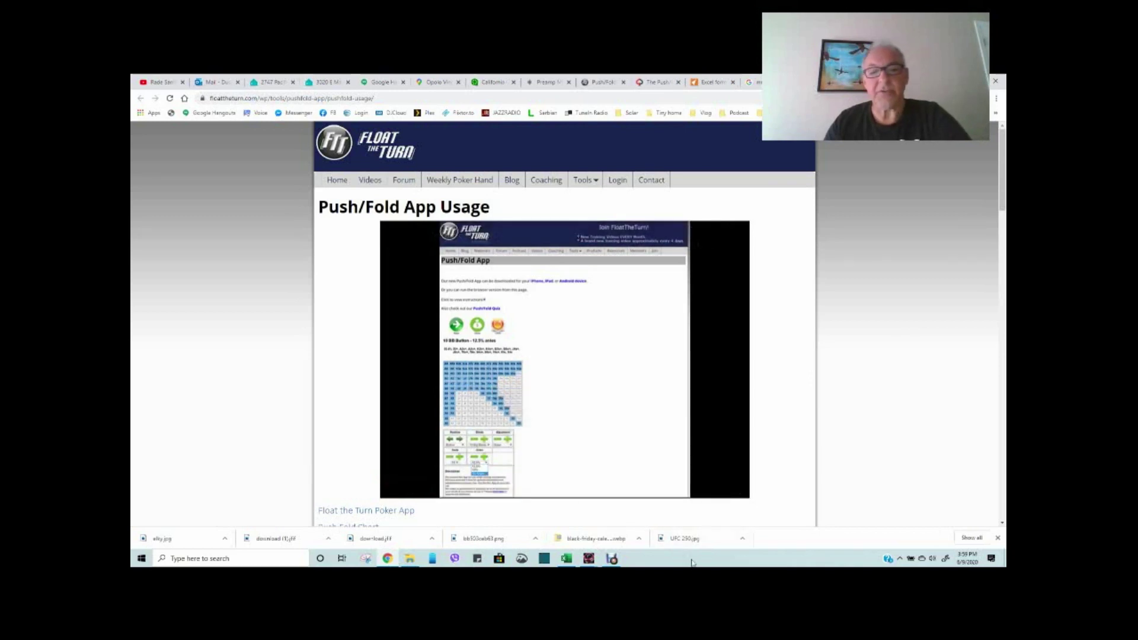
click(584, 482)
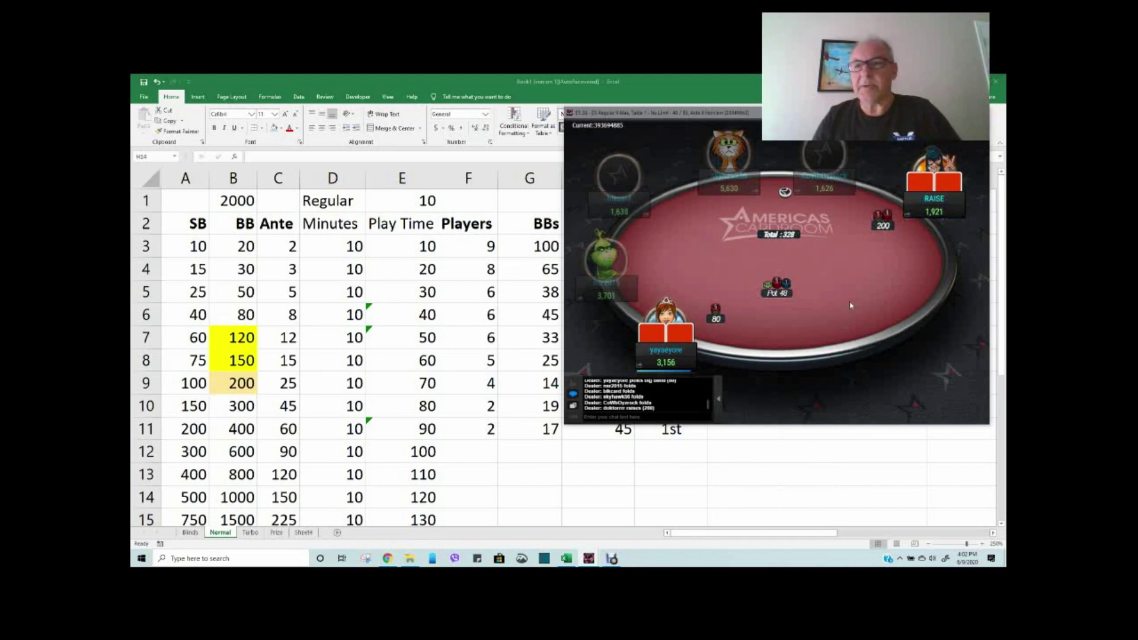
Examine the 40/80 blind level in row 6 of the Normal sheet and return to the live poker table
click(172, 317)
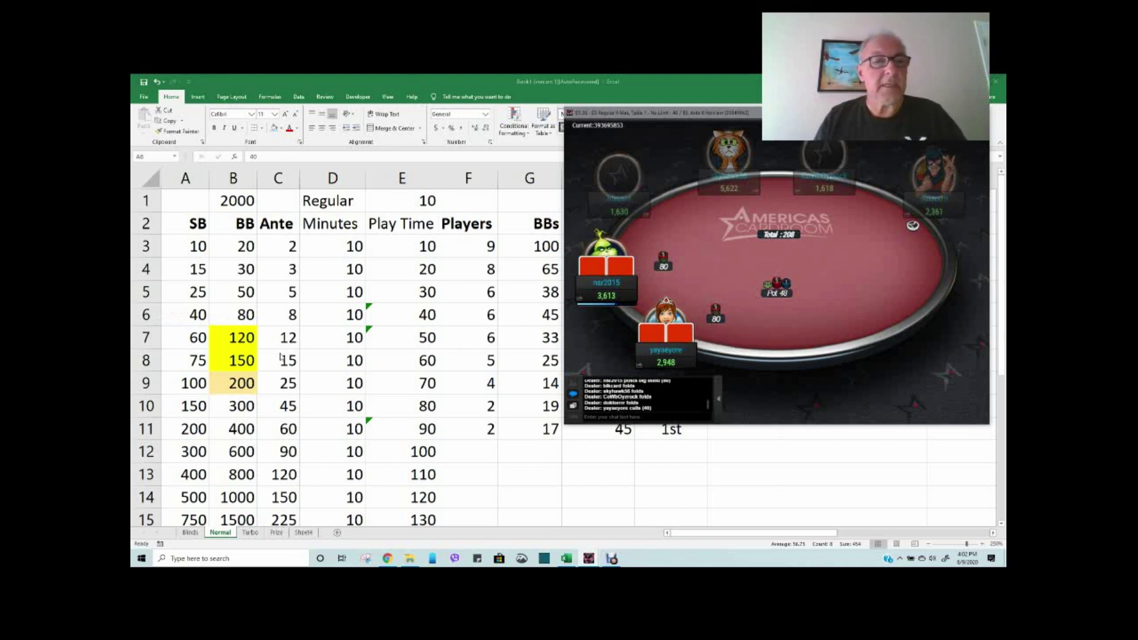
click(487, 316)
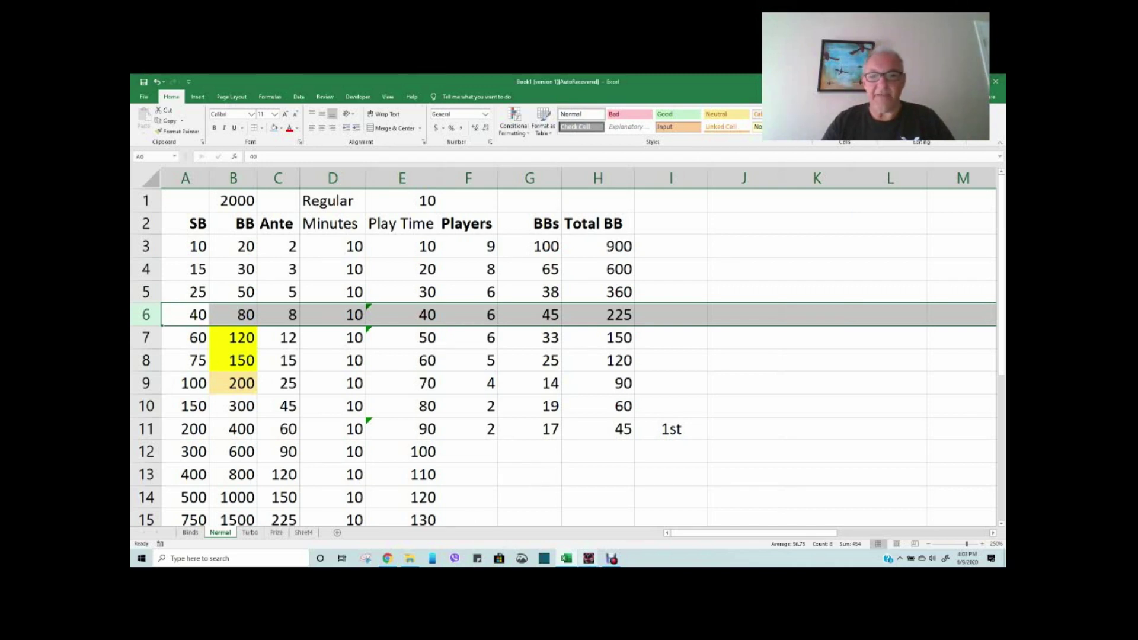
mouse_move(589, 560)
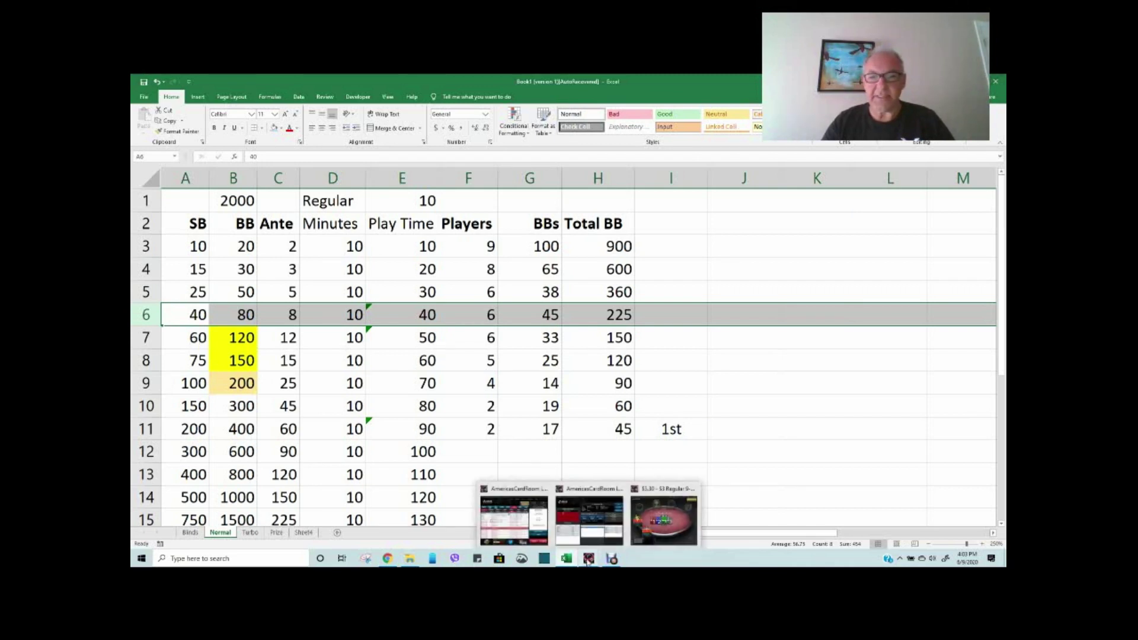
click(660, 522)
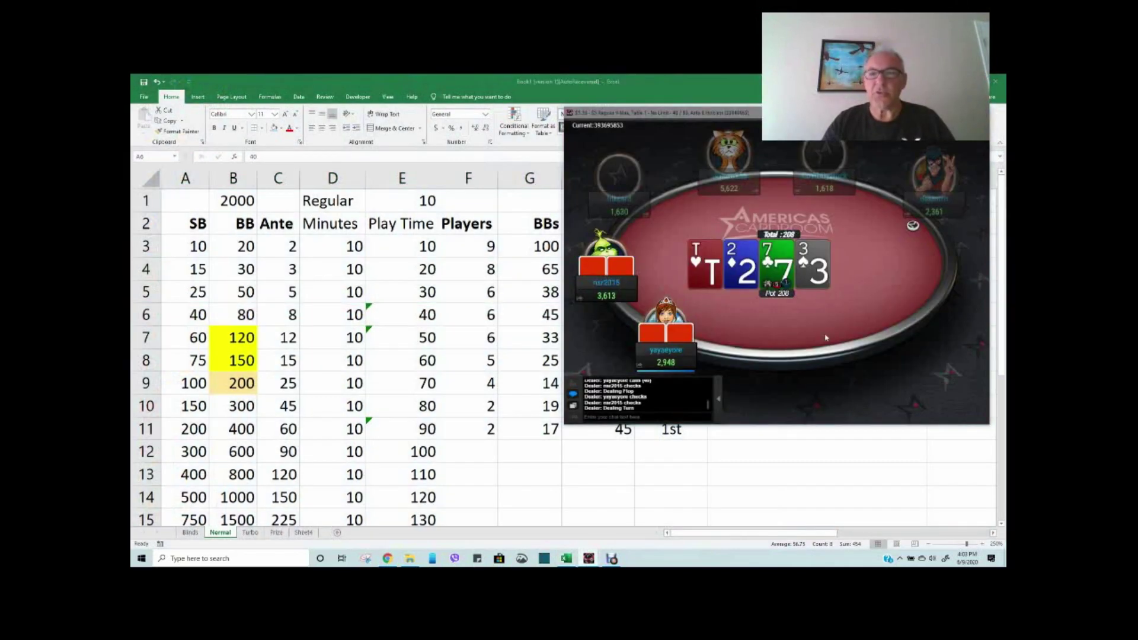
Toggle the live table's player stacks between chips and big blinds to compare stack depths
click(666, 364)
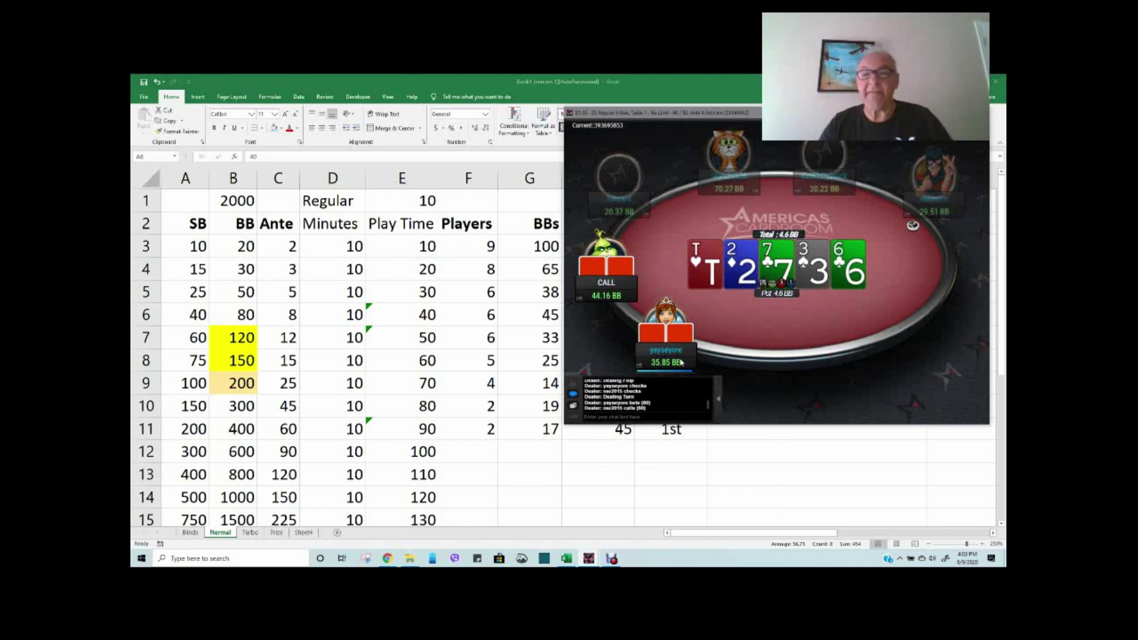
click(617, 213)
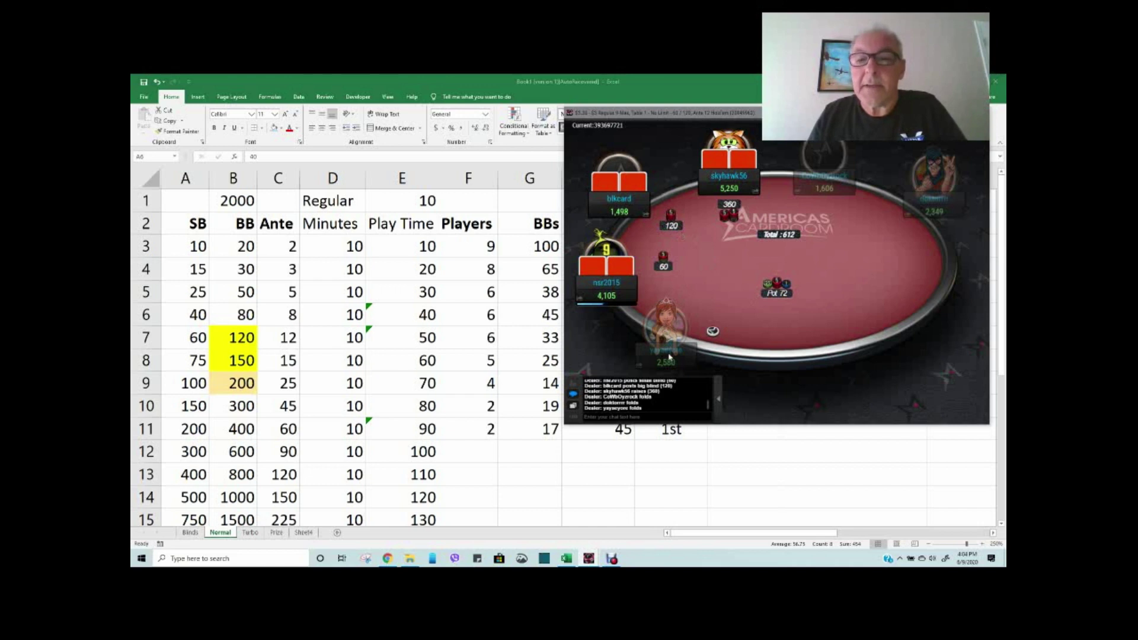
click(667, 247)
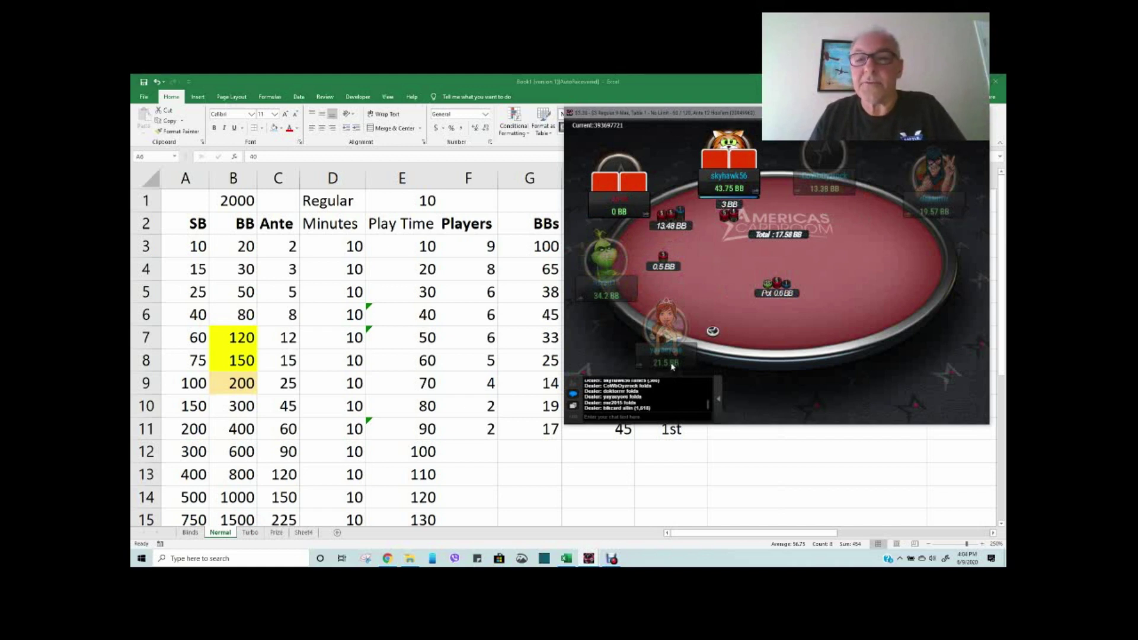
Check the BBs value for the 60/120 level in G7 of the Normal sheet and return to the live table
click(550, 338)
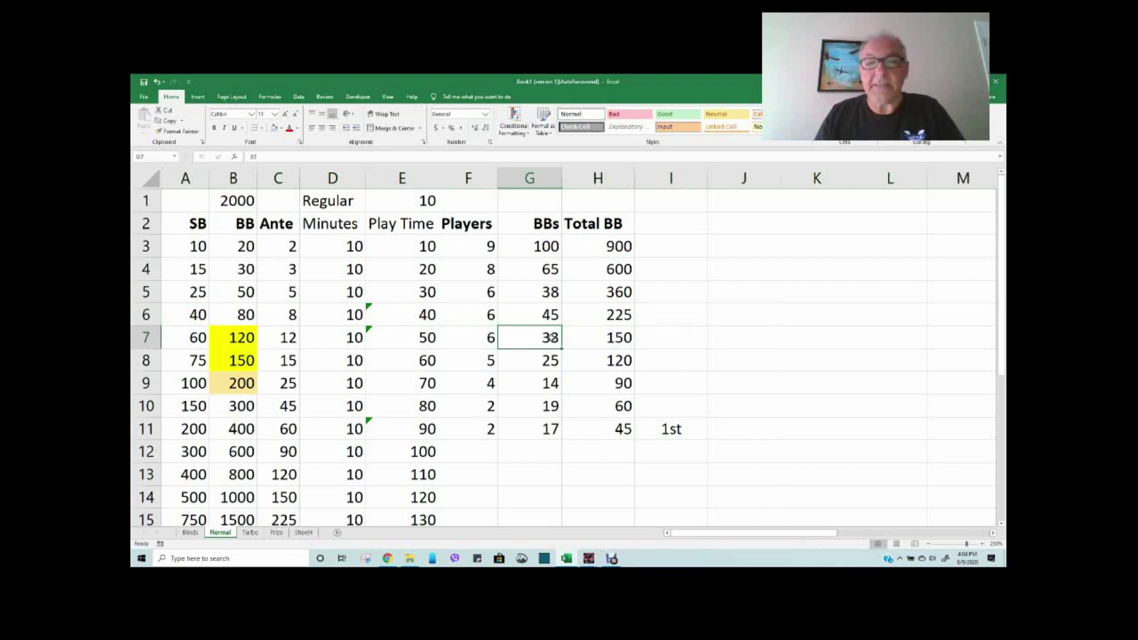
mouse_move(588, 558)
click(666, 523)
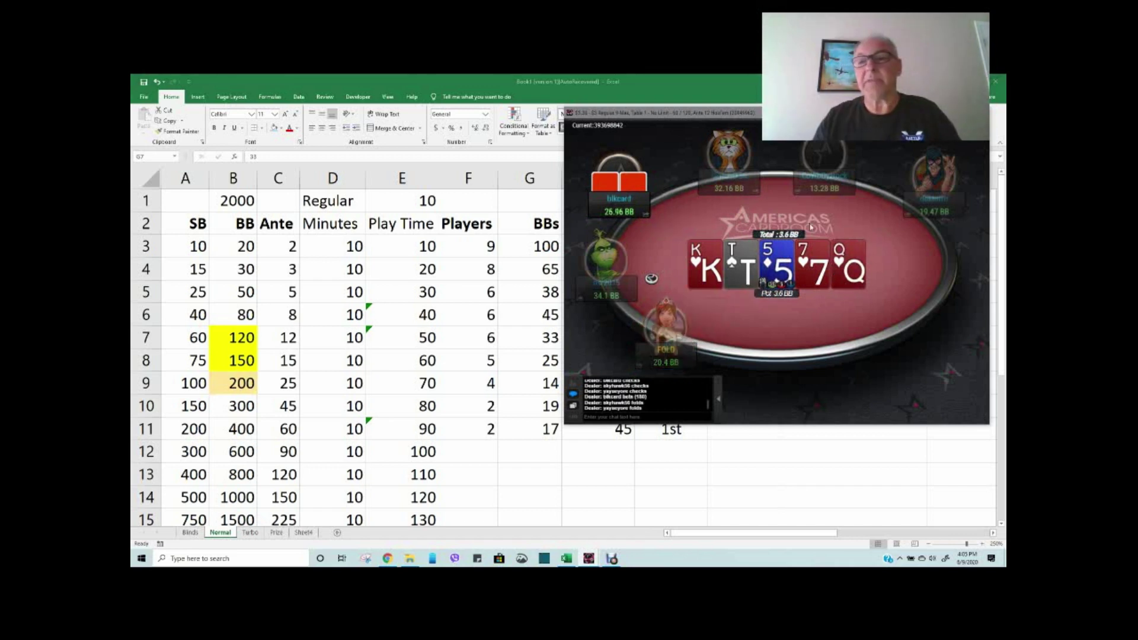
Switch to File Explorer and play the QQ video from the multi table folder, closing the player and minimizing the folder window at the end
click(411, 561)
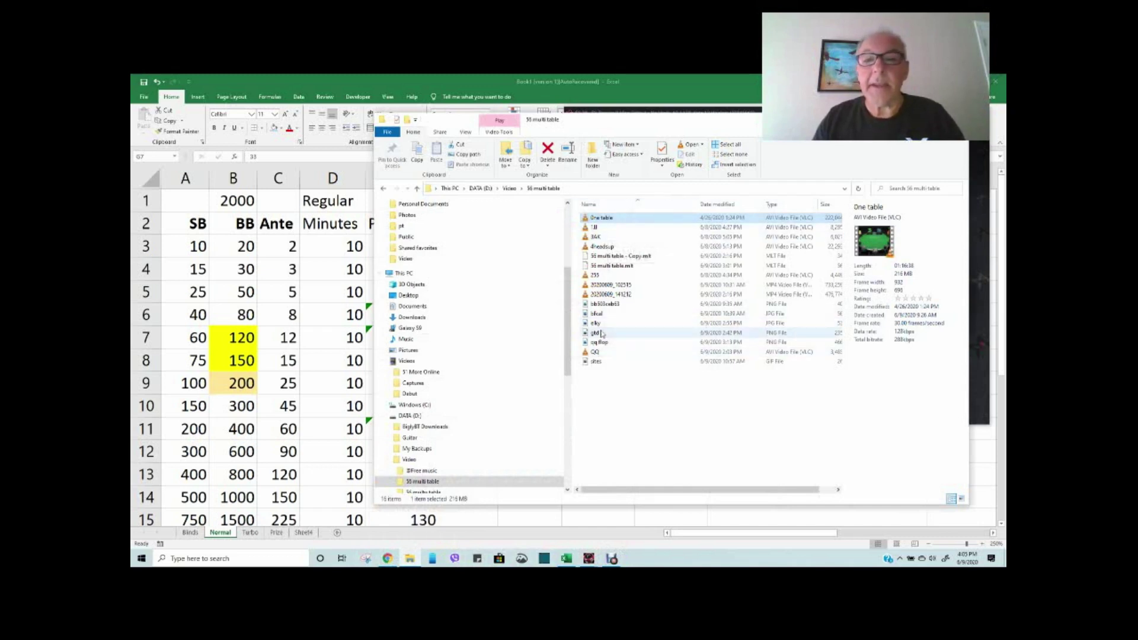
click(596, 352)
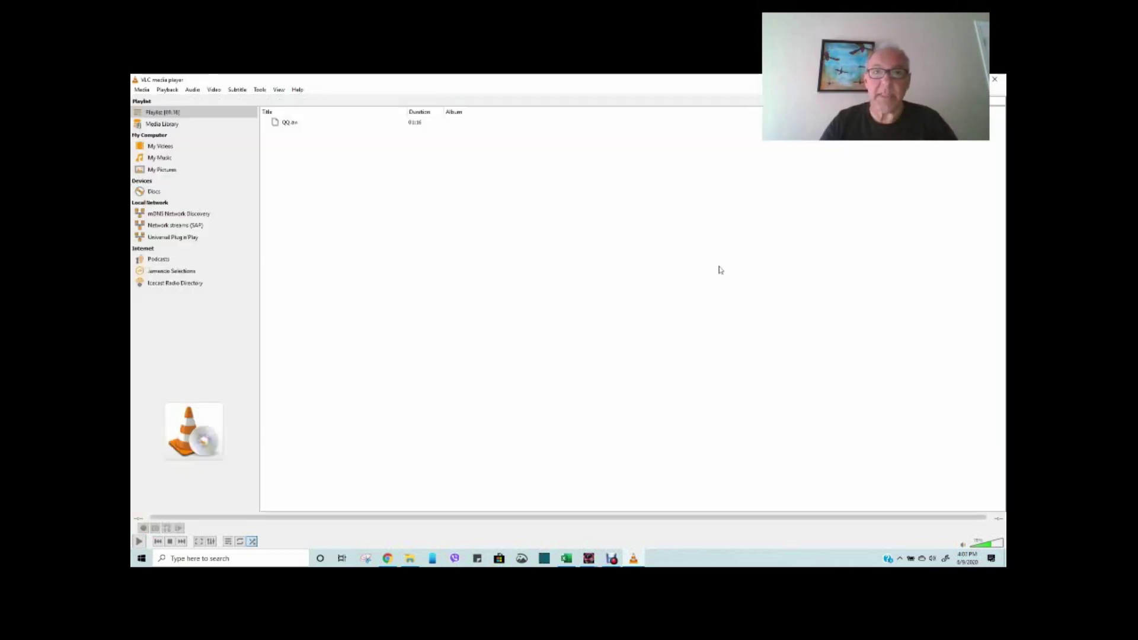
click(994, 79)
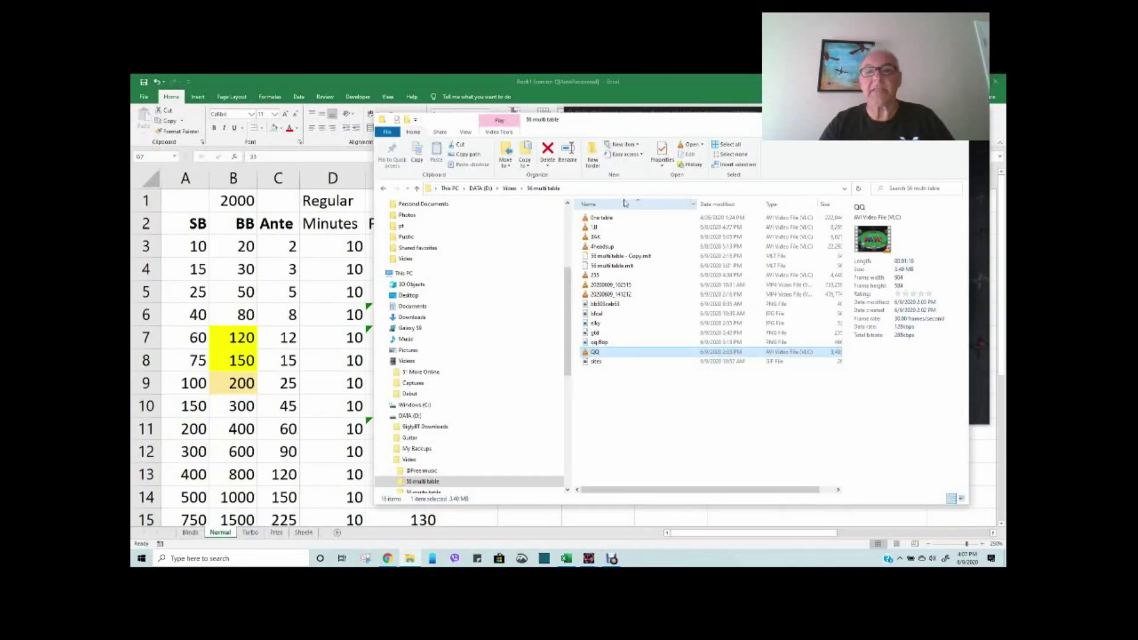
click(450, 112)
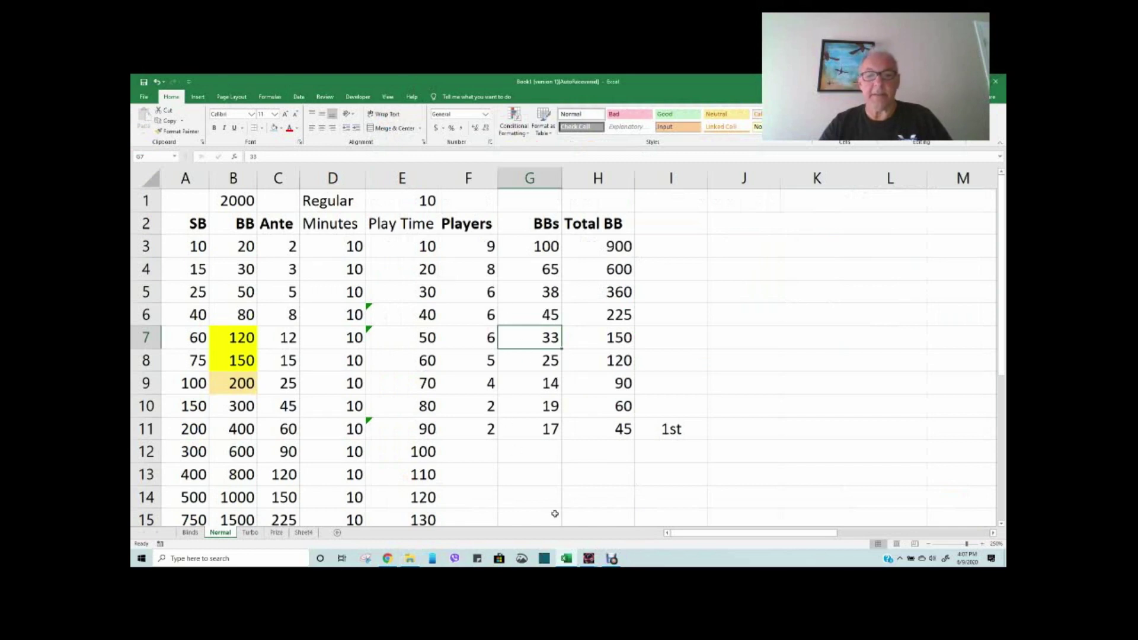
Reopen the multi table folder and play further hand replay videos, pausing and resuming the replay of the 100/200 hand
click(410, 558)
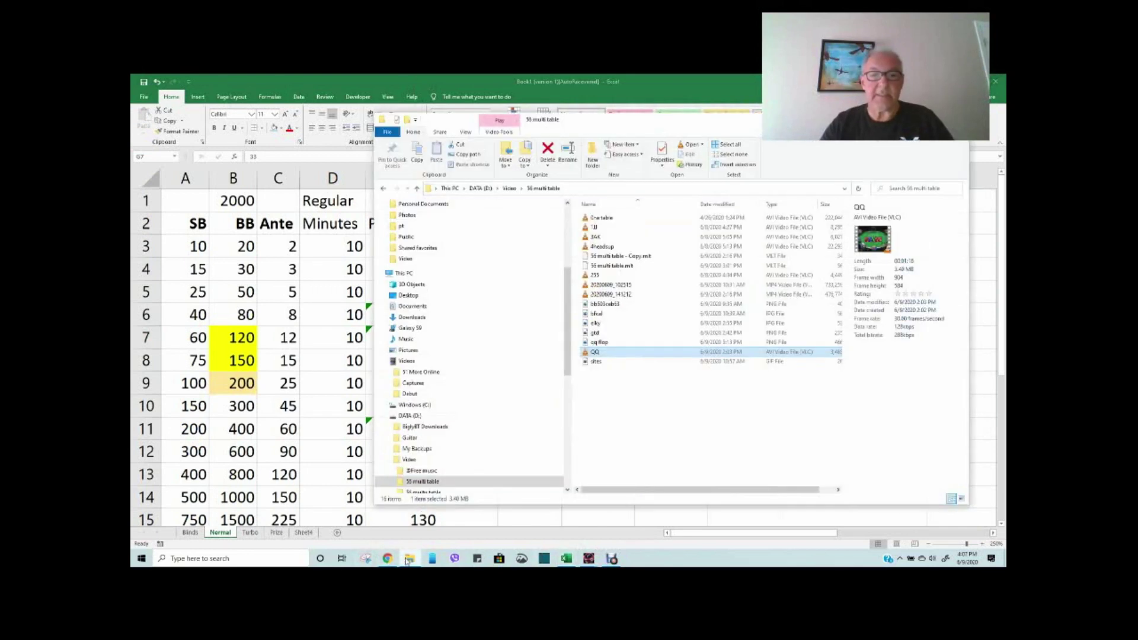
double_click(595, 227)
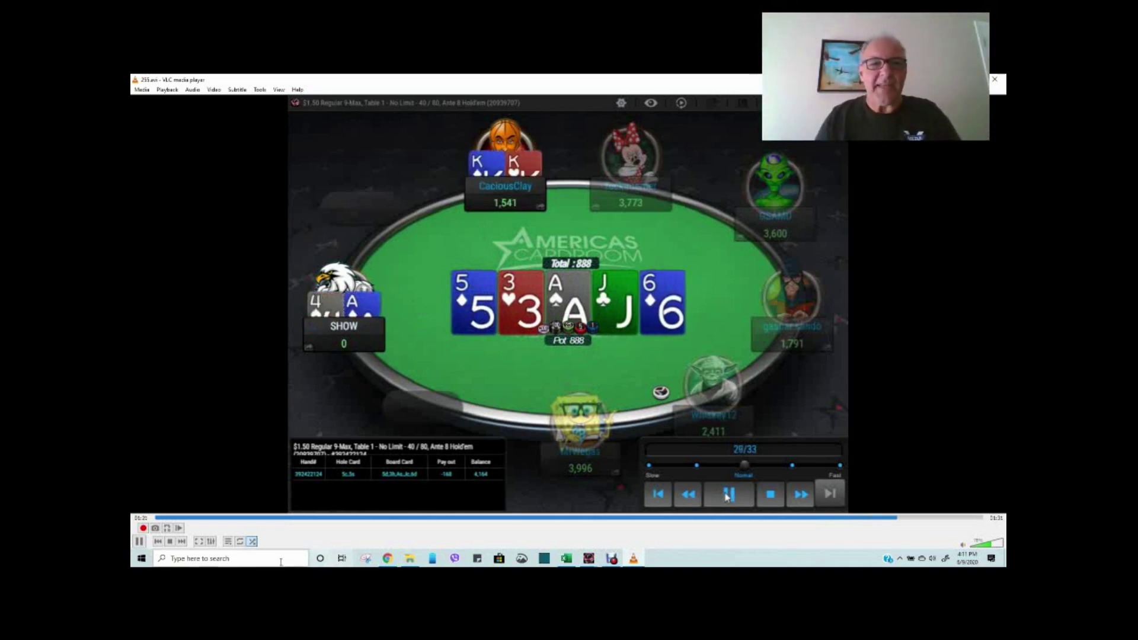
click(138, 542)
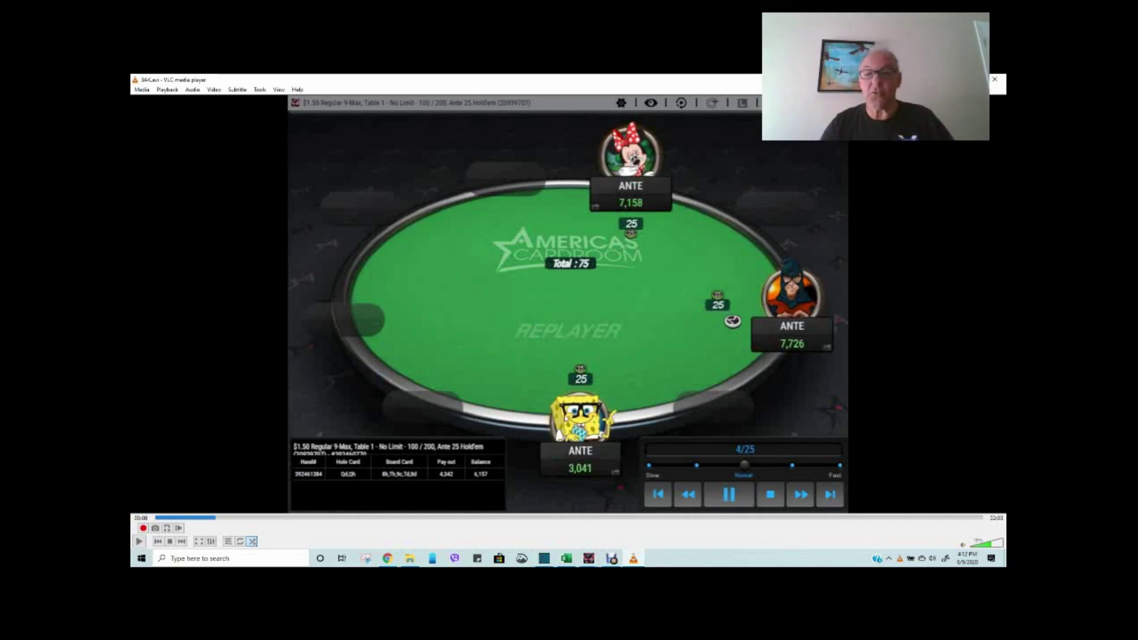
click(138, 541)
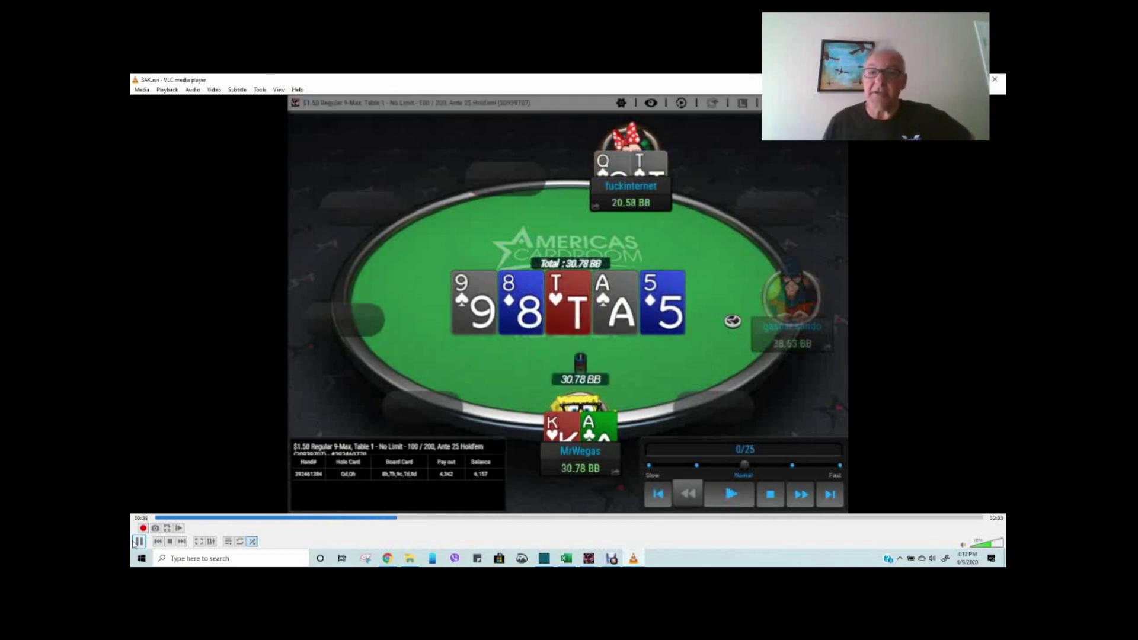
key(ctrl+Right)
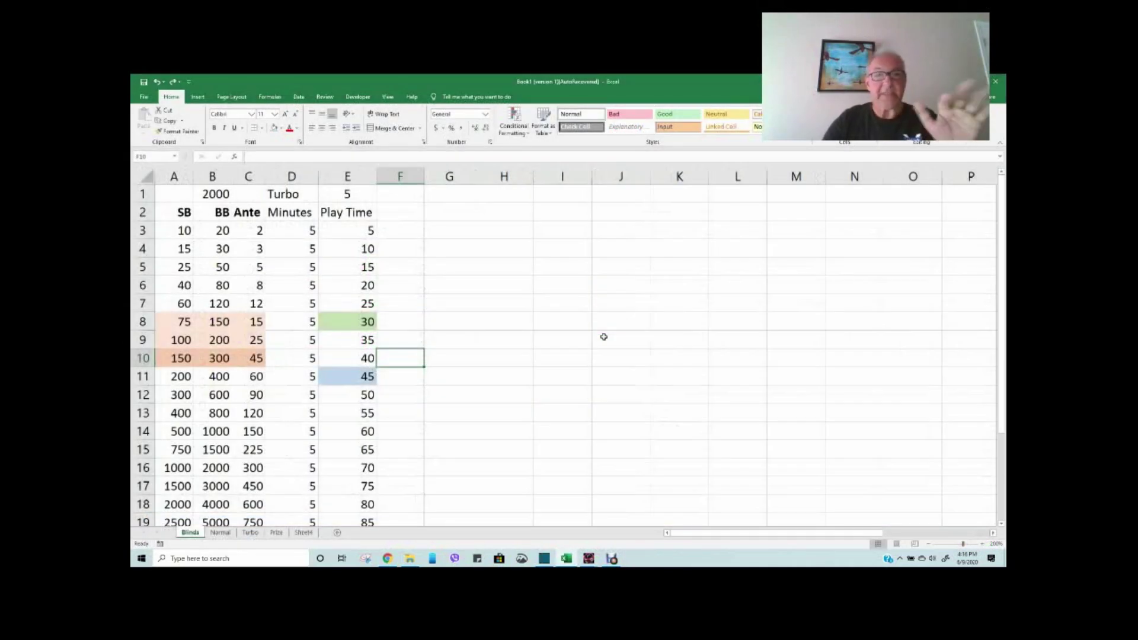
Fill the 60/120 level, A7:E7, on the Blinds sheet with green
click(353, 194)
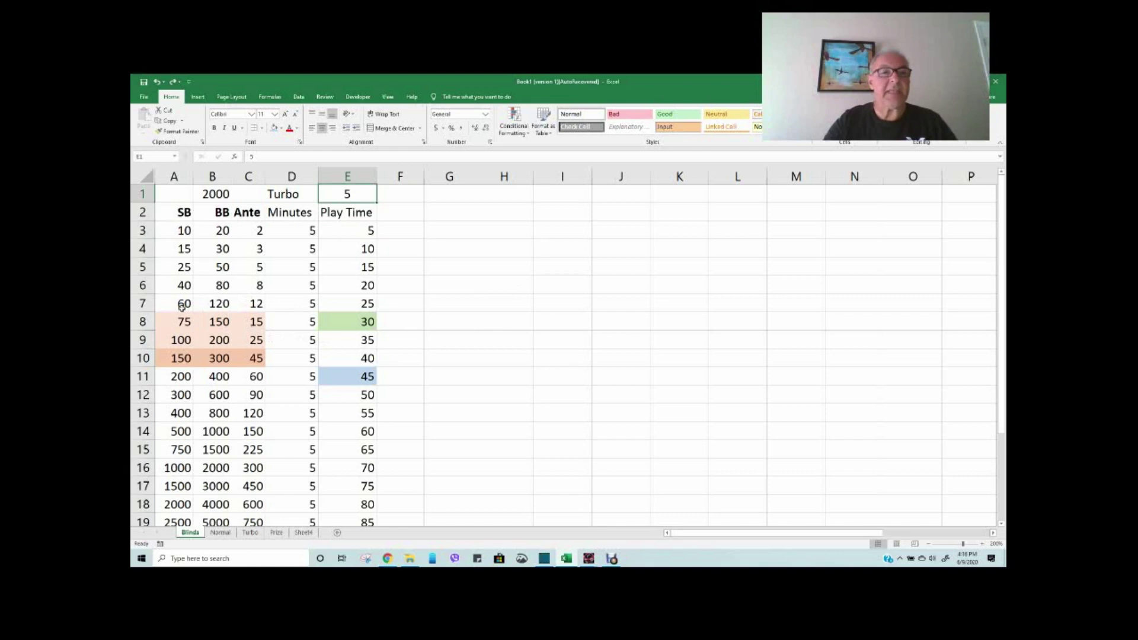
drag(142, 303, 155, 233)
drag(193, 304, 364, 304)
click(281, 129)
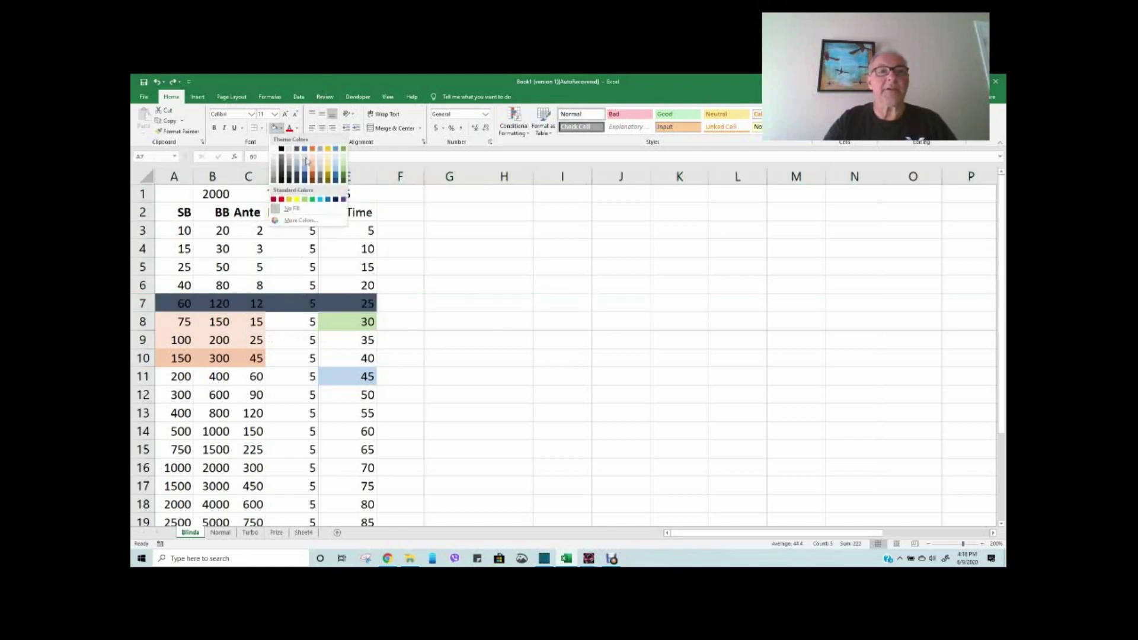
click(343, 160)
click(403, 303)
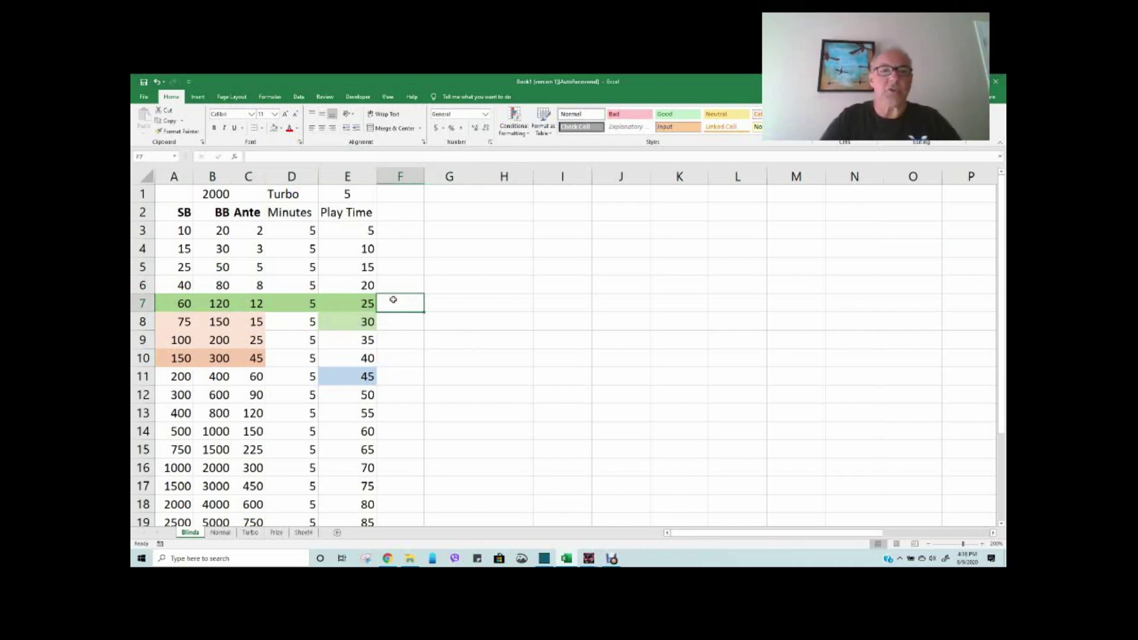
Copy the BB values of the first four levels, B3:B6, into column F from F3 and column G from G7
drag(363, 232, 367, 301)
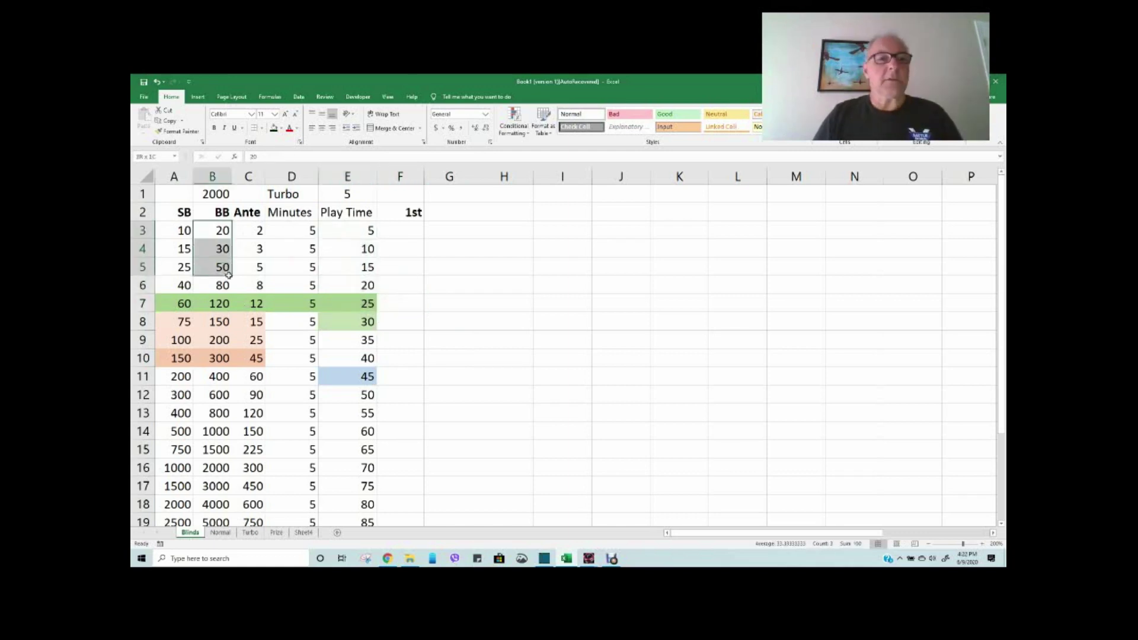
drag(222, 267, 224, 285)
key(ctrl+c)
click(418, 230)
key(ctrl+v)
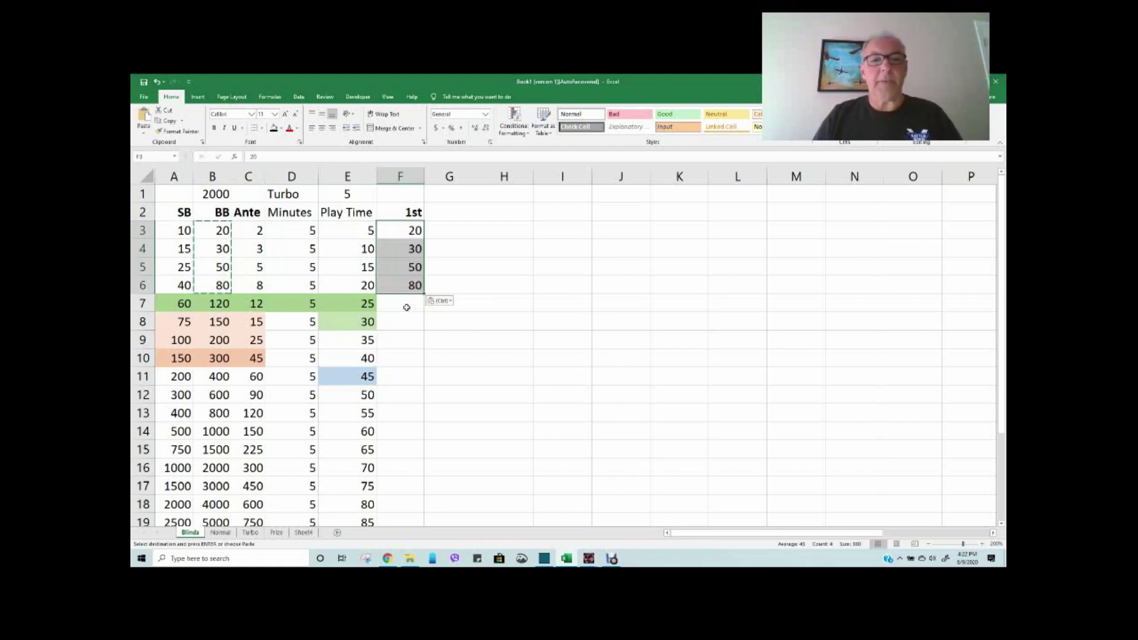
click(460, 303)
key(ctrl+v)
Enter the heading 2nd in G2
click(457, 213)
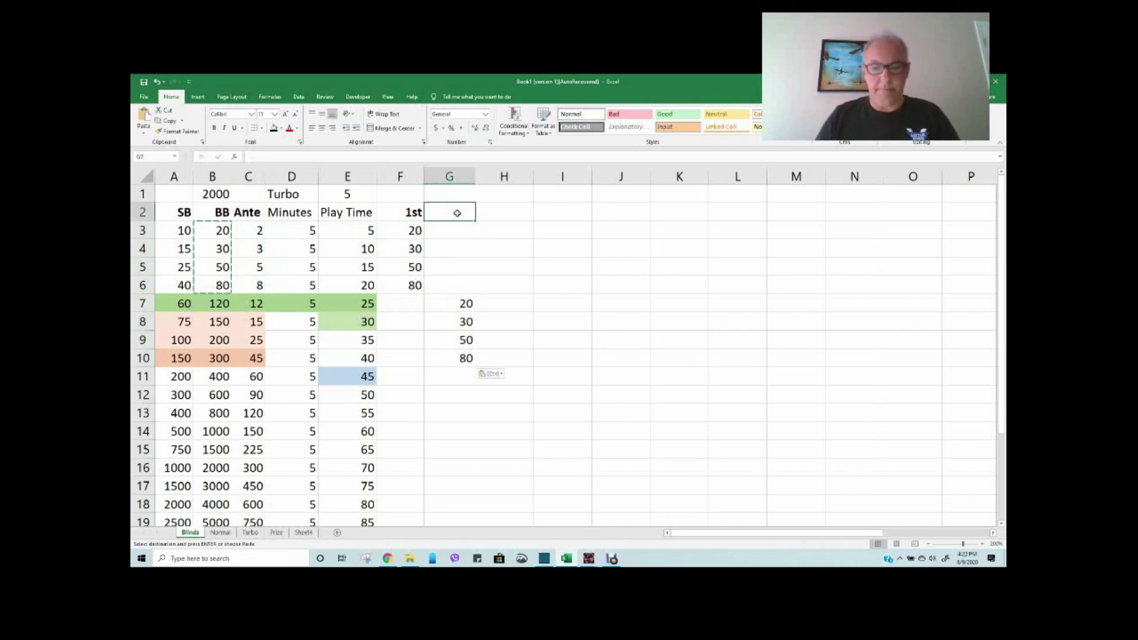
text(2nd)
key(Return)
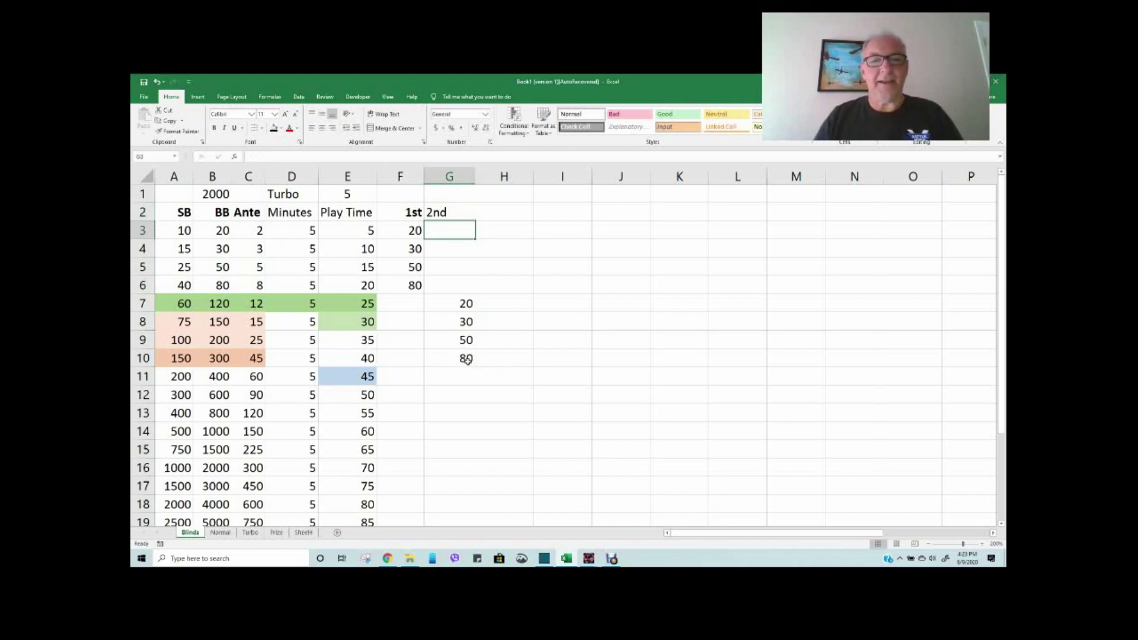
Copy G7:G10 into column H from H11 and column I from I15, continuing the staggered pattern
click(501, 374)
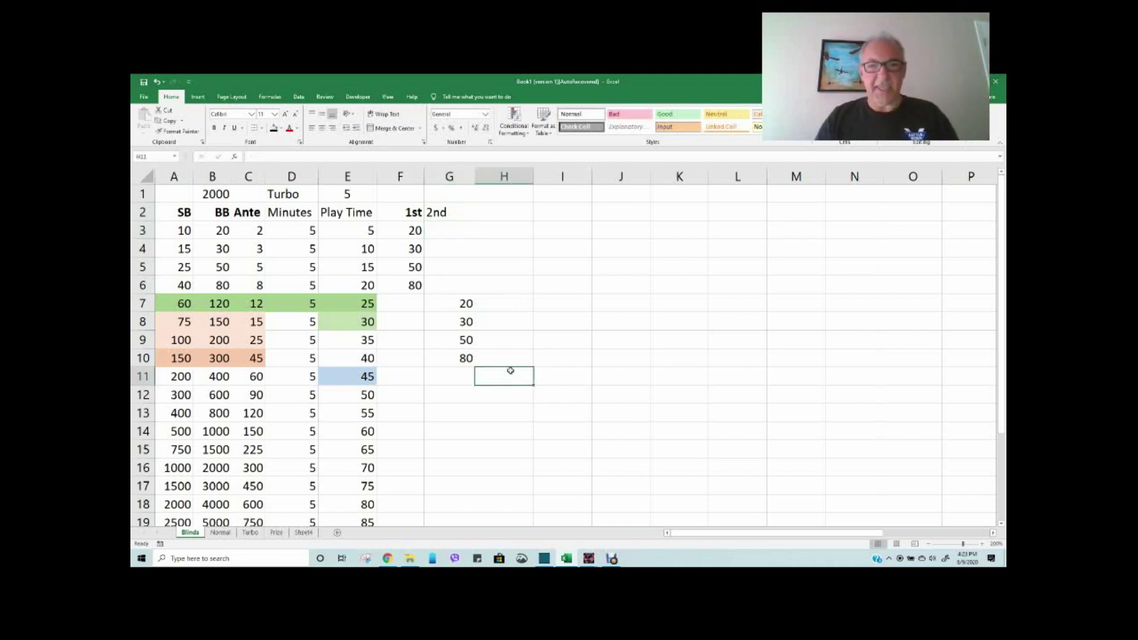
drag(450, 306, 465, 359)
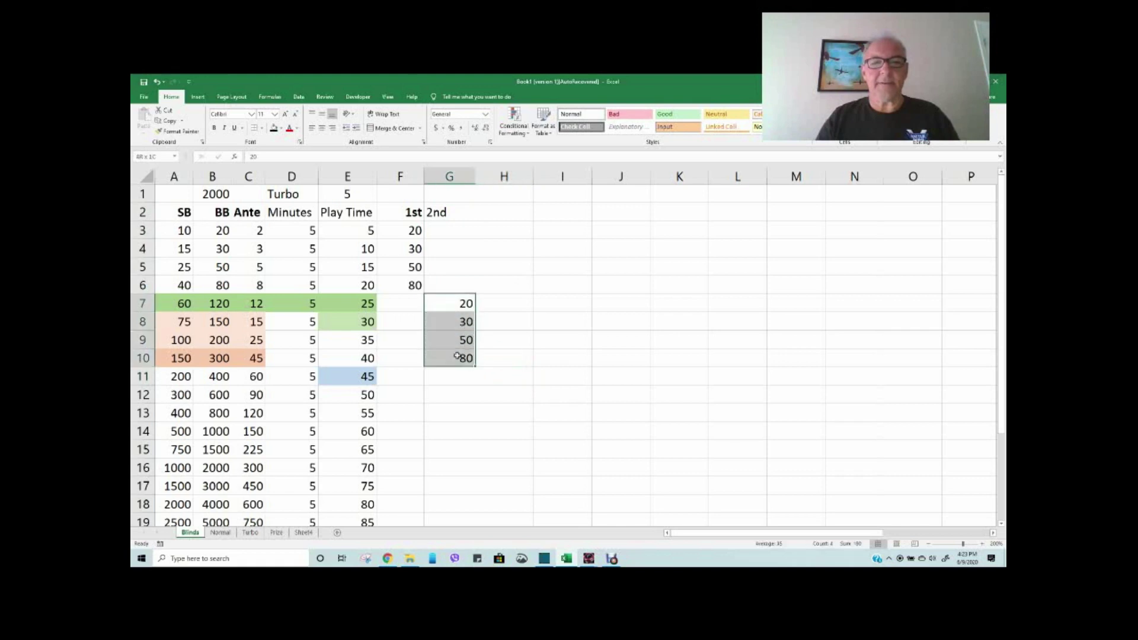
key(ctrl+c)
click(513, 377)
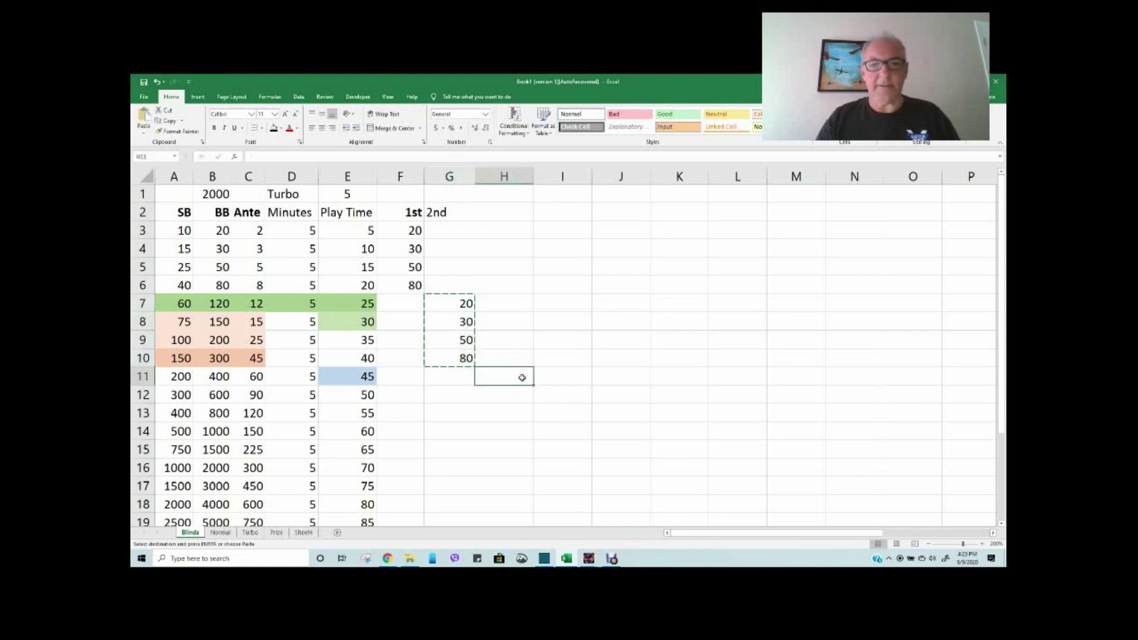
key(ctrl+v)
click(582, 452)
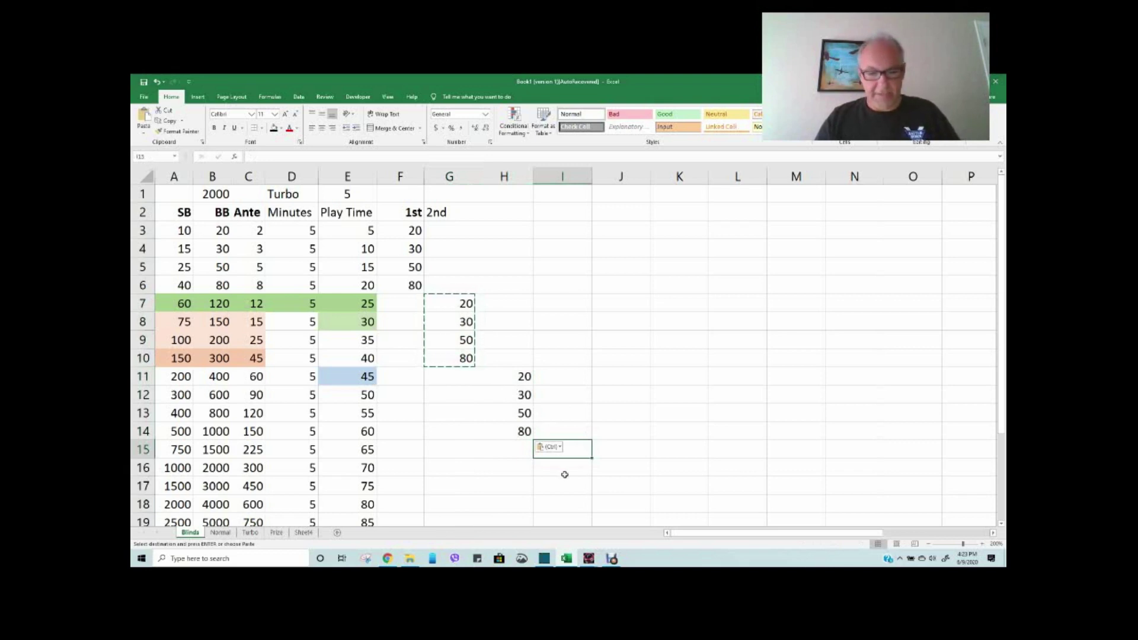
key(ctrl+v)
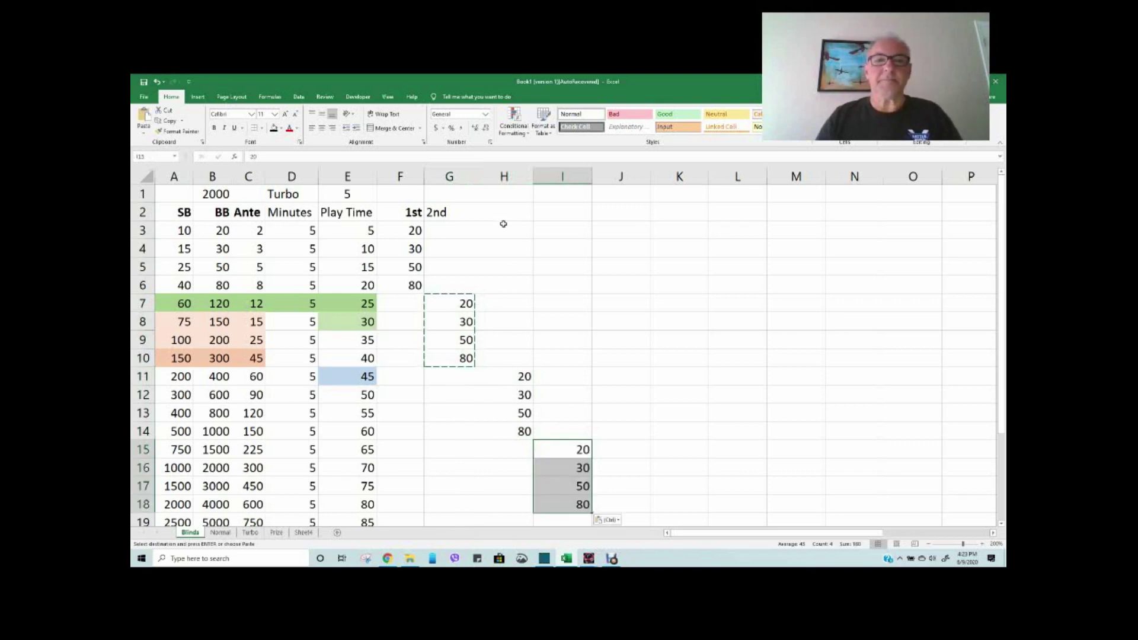
Enter the headings 3rd in H2 and 4th in I2
click(485, 208)
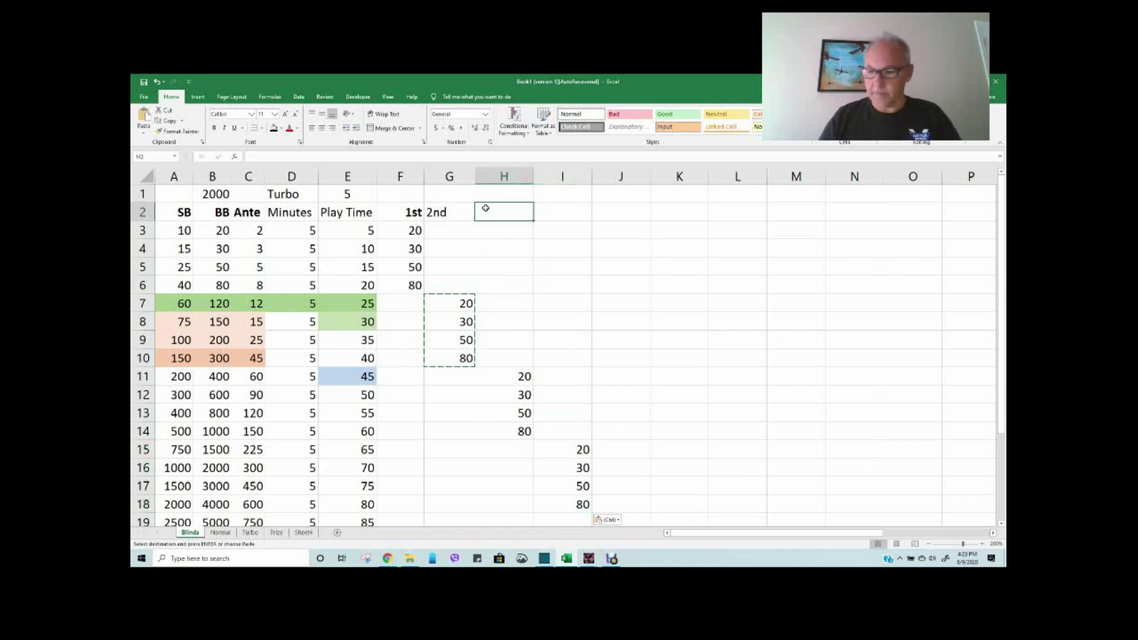
text(3rd)
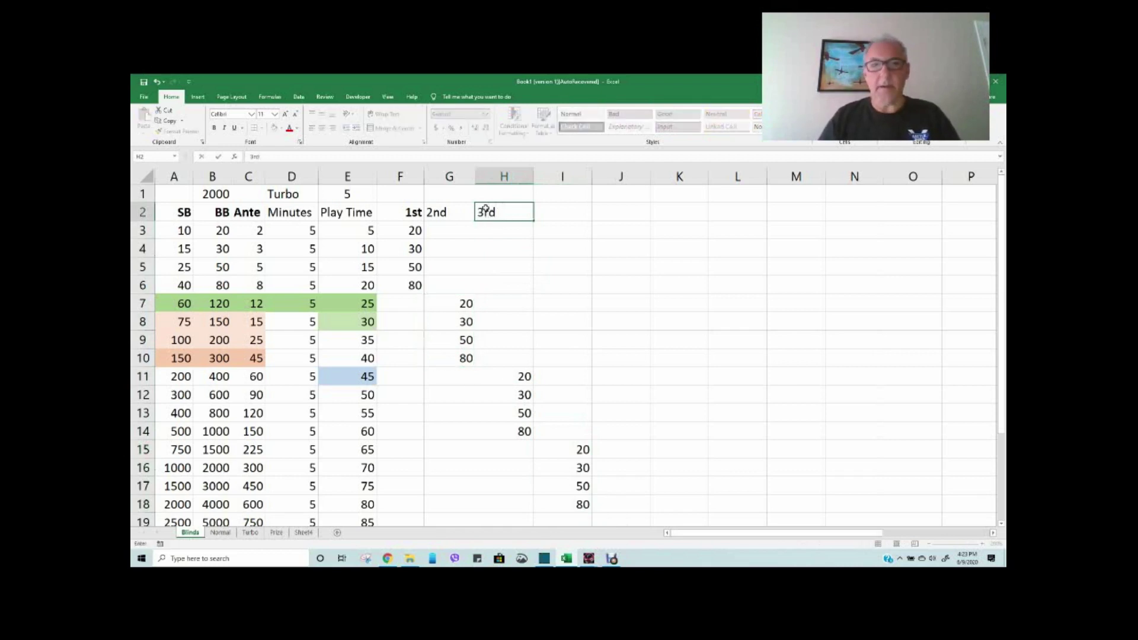
key(Tab)
text(4)
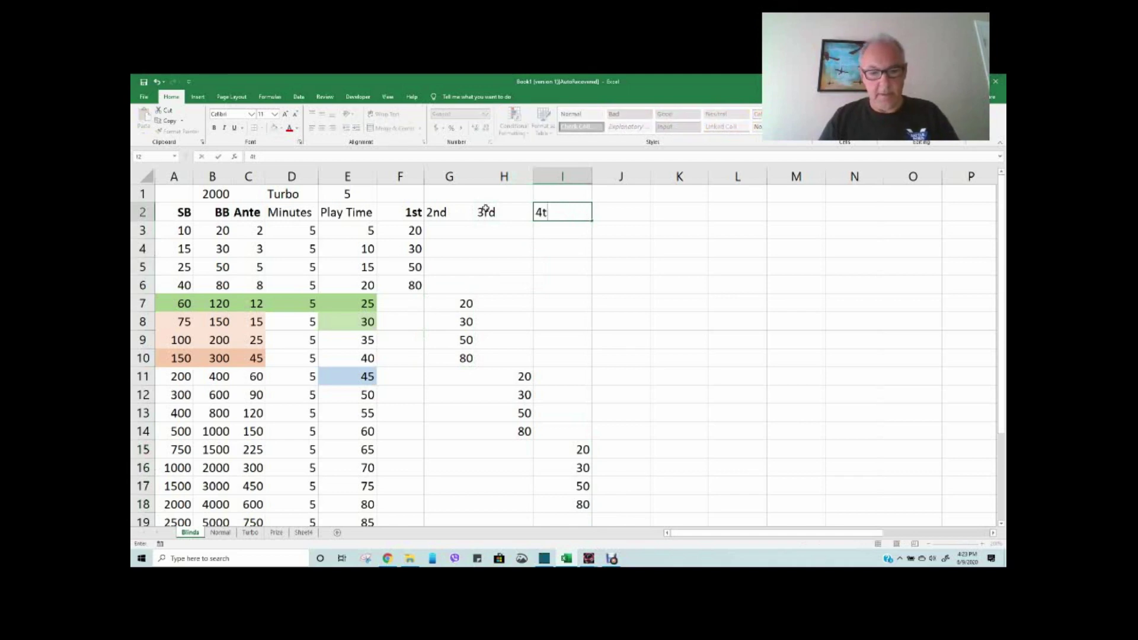
text(th)
key(Return)
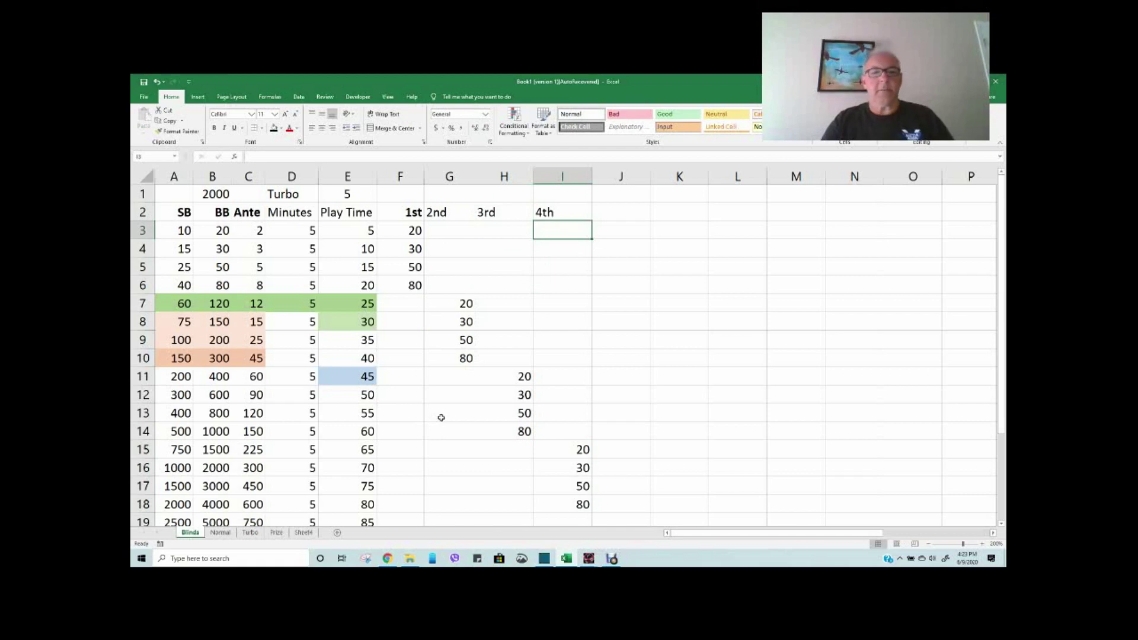
click(390, 395)
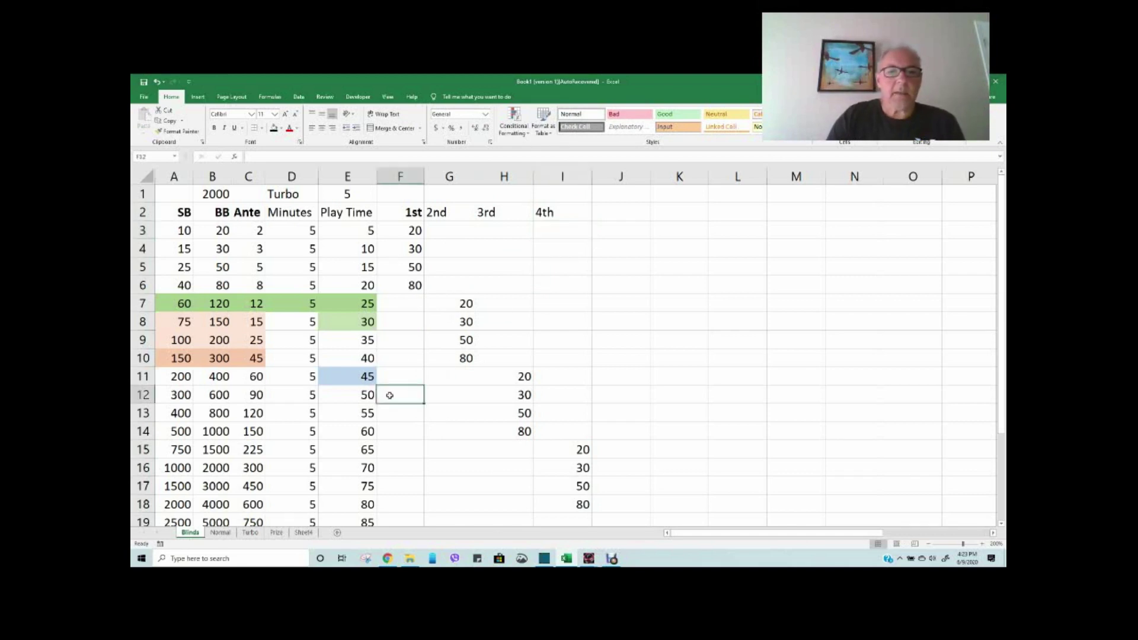
Fill F12 black and copy the BB values B7:B10 to the staggered positions starting at F7, G11, H15 and I19
click(273, 129)
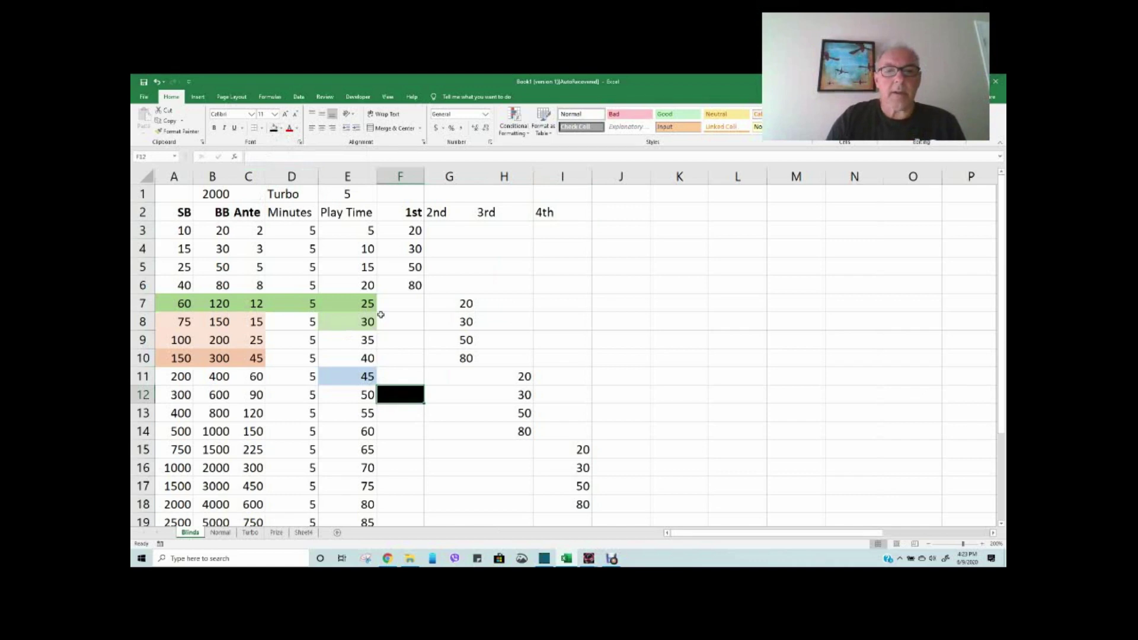
click(400, 303)
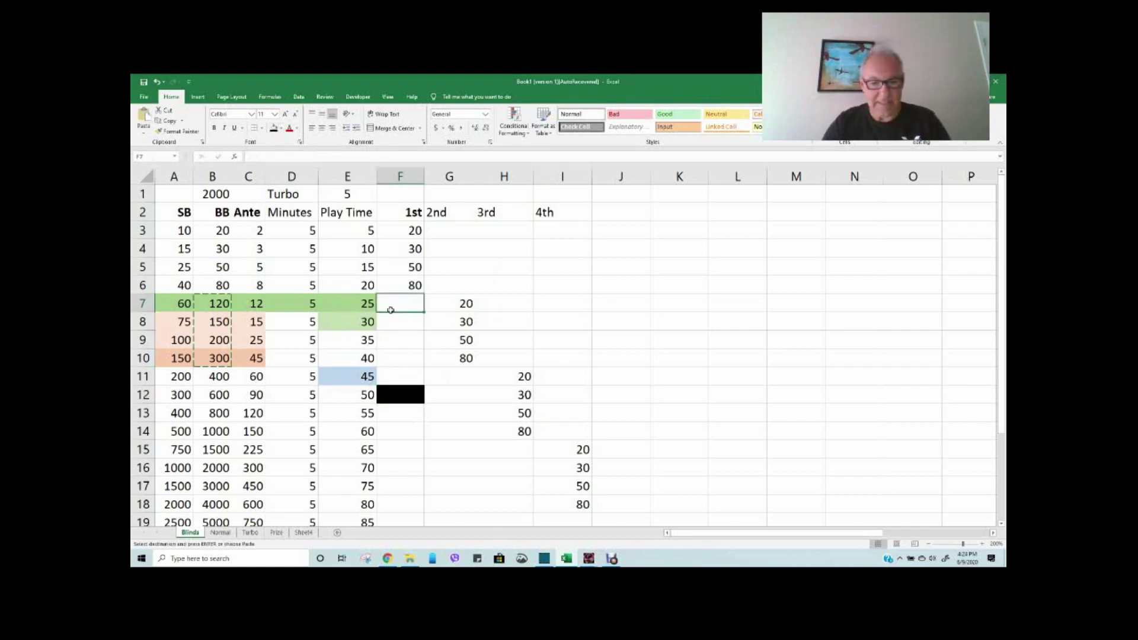
key(ctrl+v)
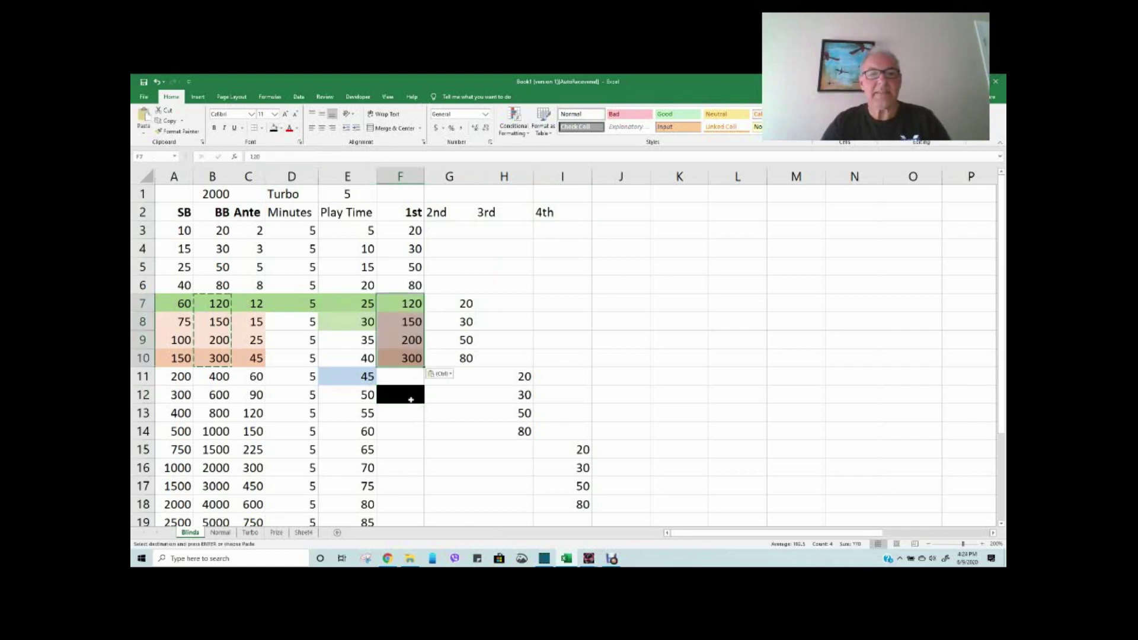
click(449, 378)
key(ctrl+v)
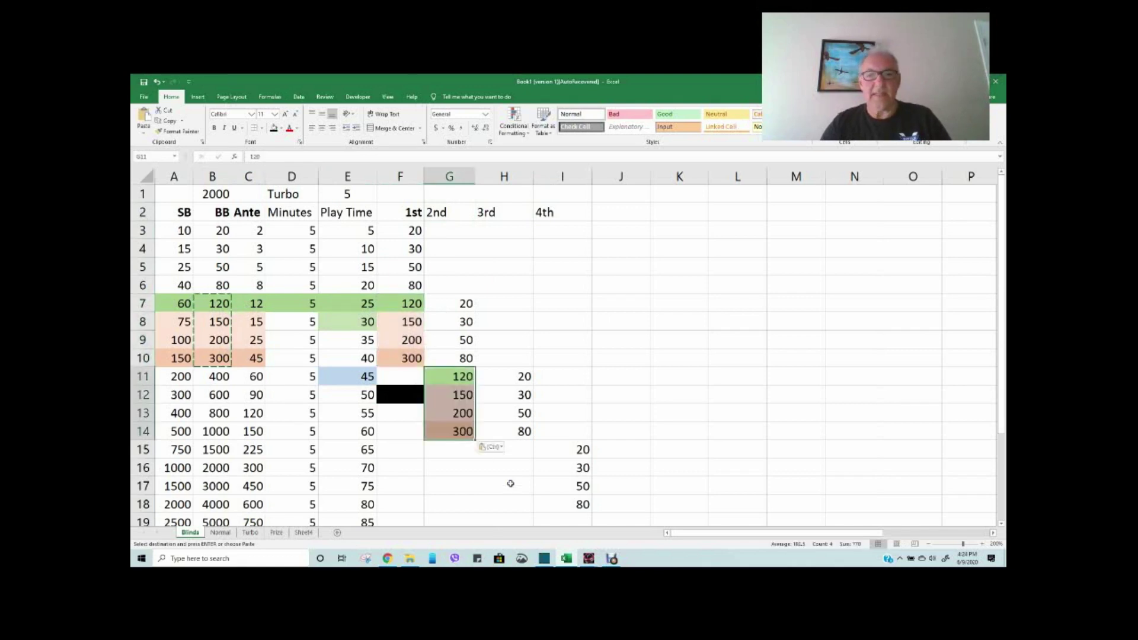
click(511, 449)
key(ctrl+v)
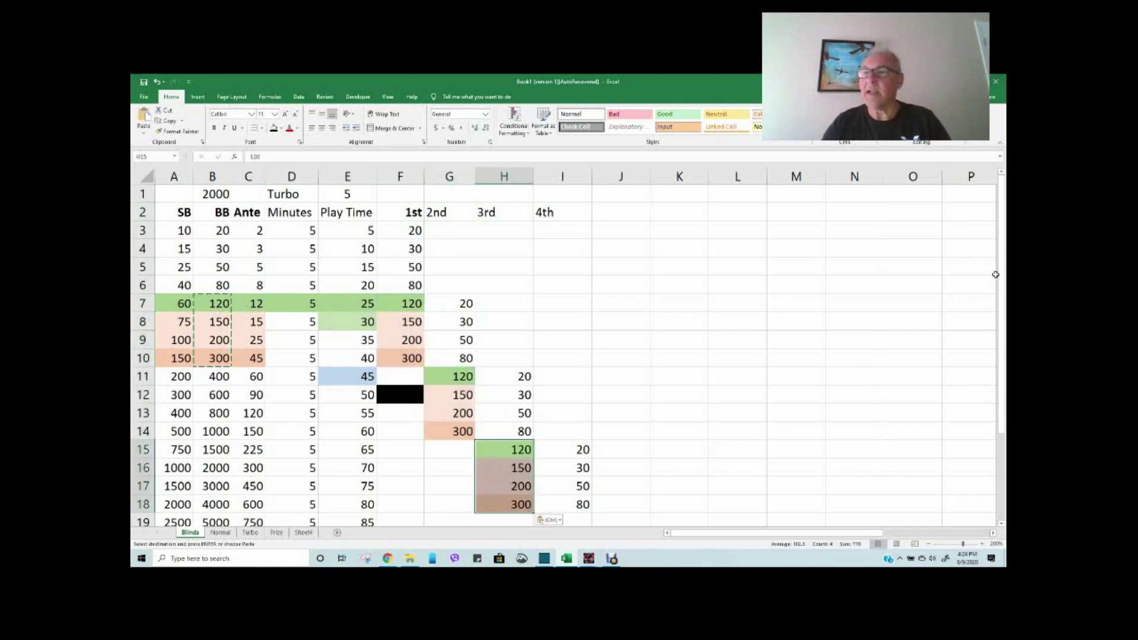
drag(1003, 413, 1004, 460)
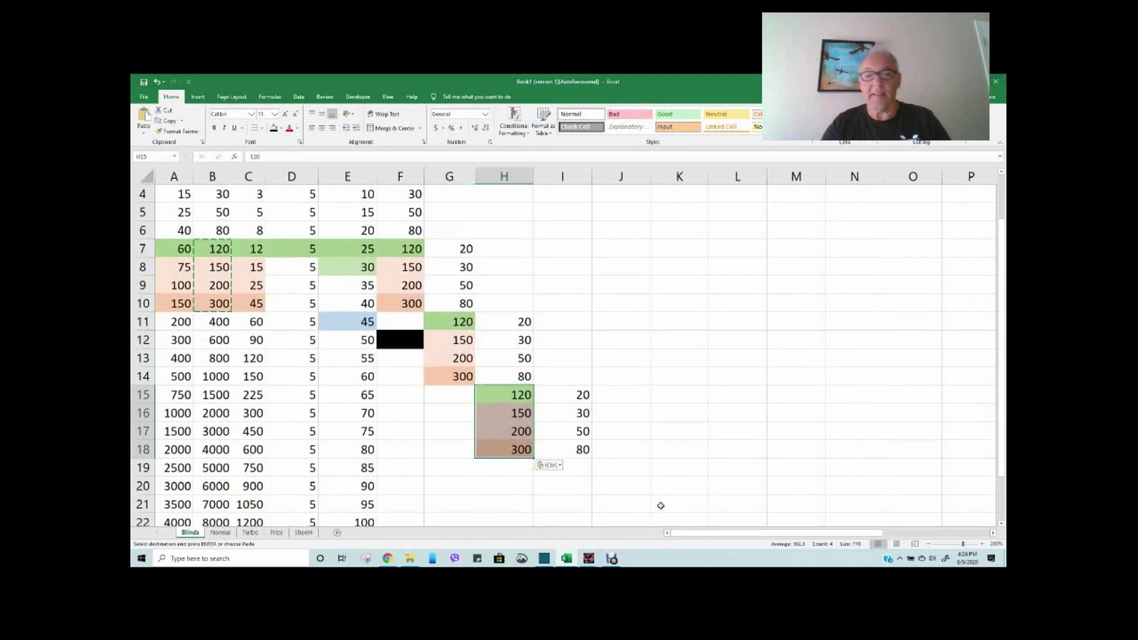
click(574, 471)
key(ctrl+v)
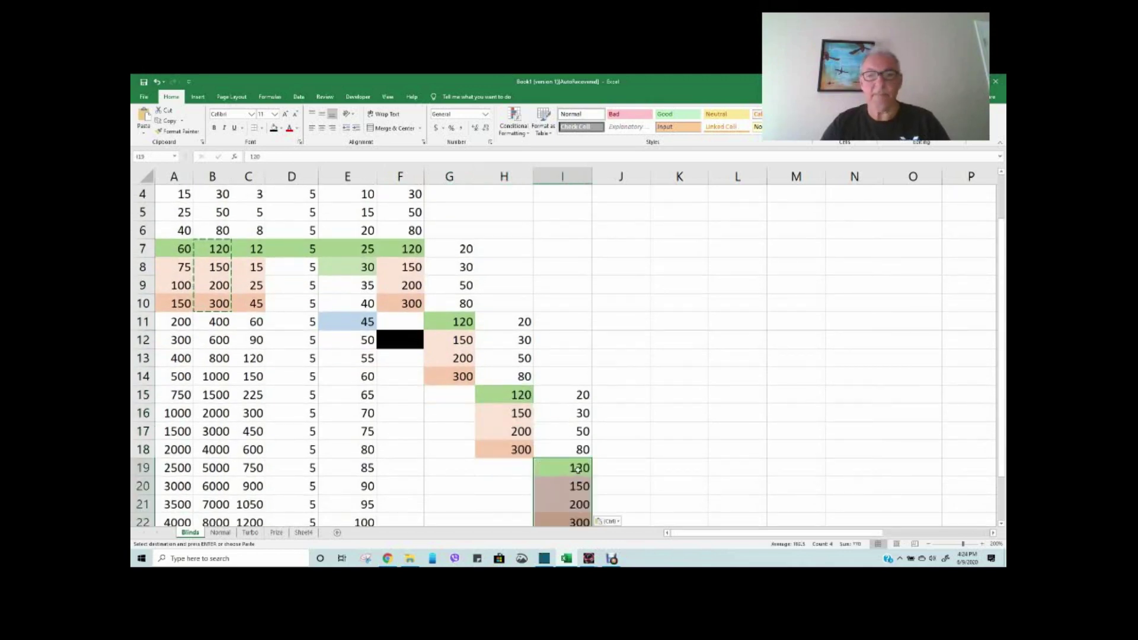
Copy the black-filled cell F12 to G16, H20 and I24 to mark the end of the other tournaments
click(399, 339)
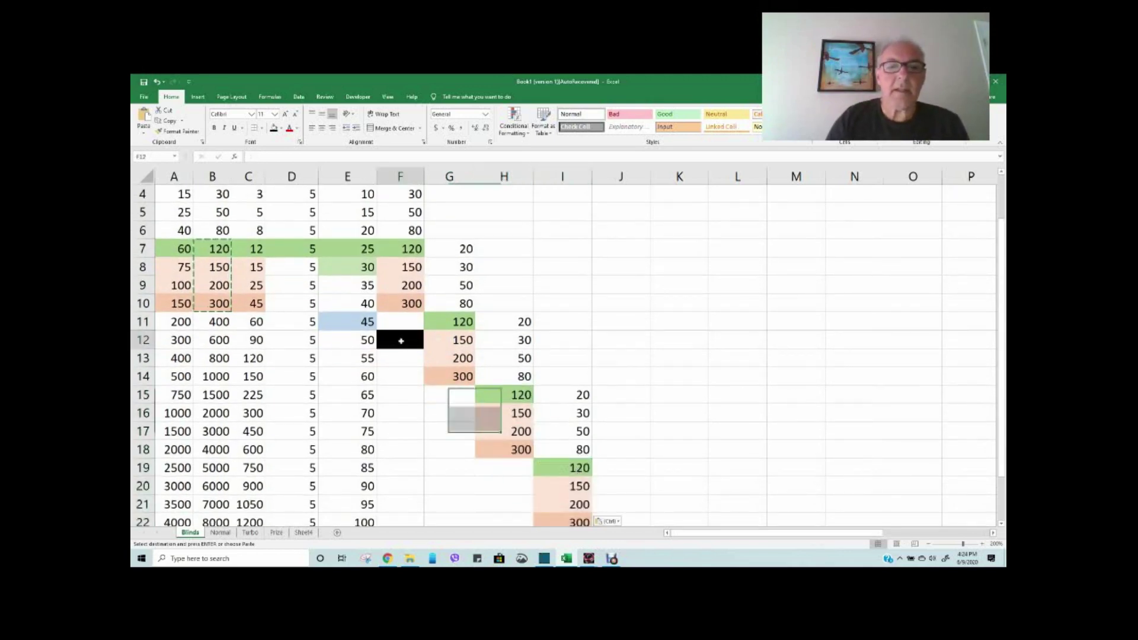
key(ctrl+c)
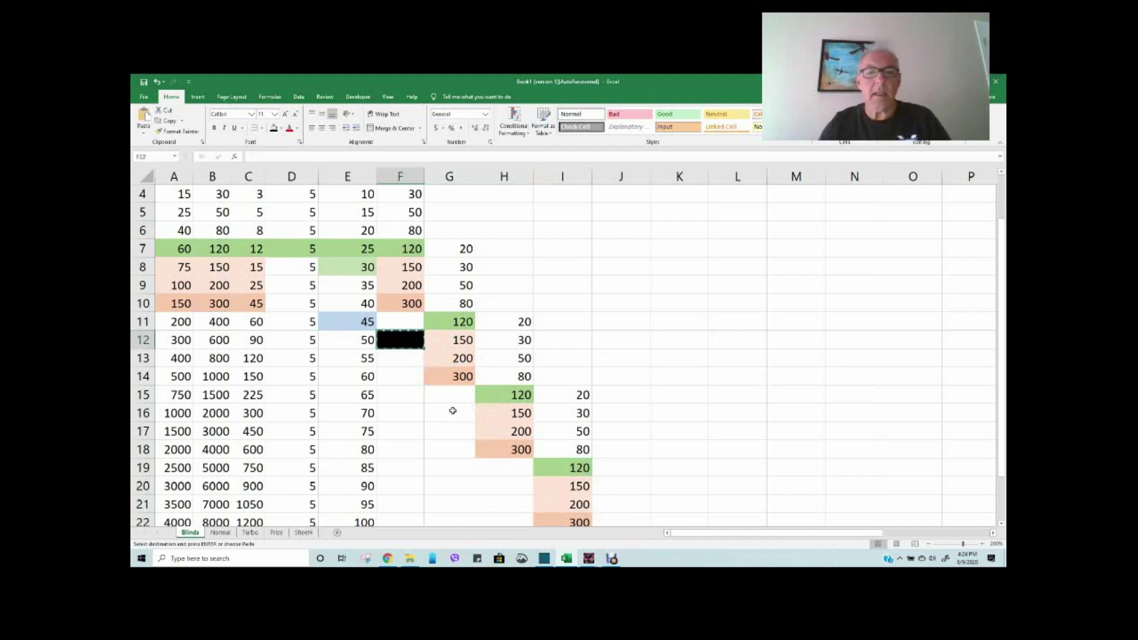
click(456, 414)
key(ctrl+v)
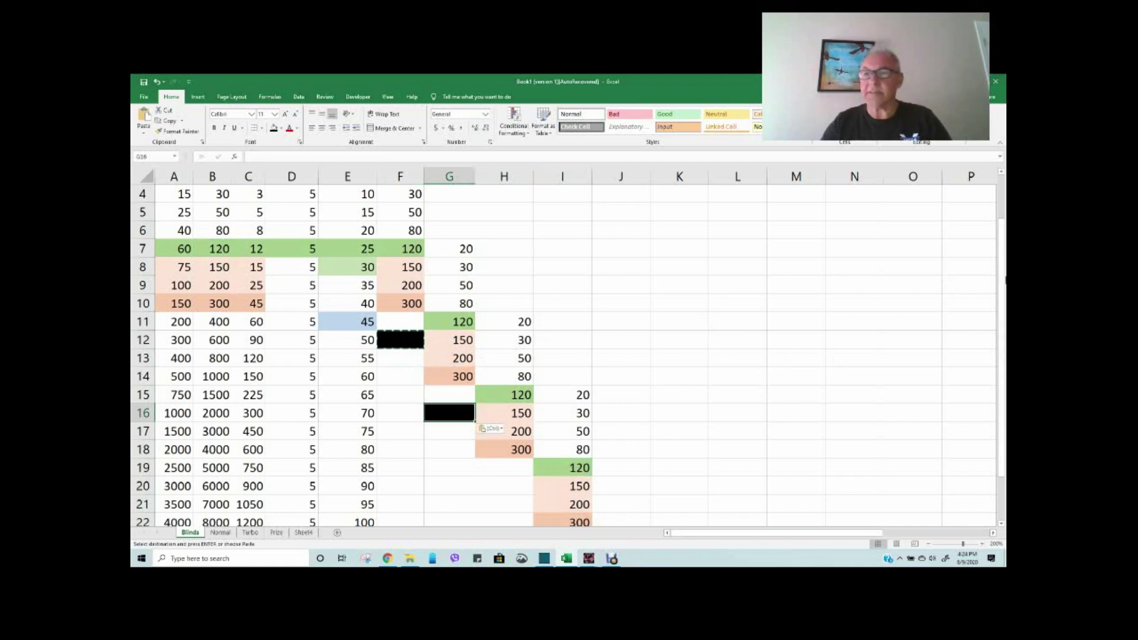
scroll(1001, 365, down, 1)
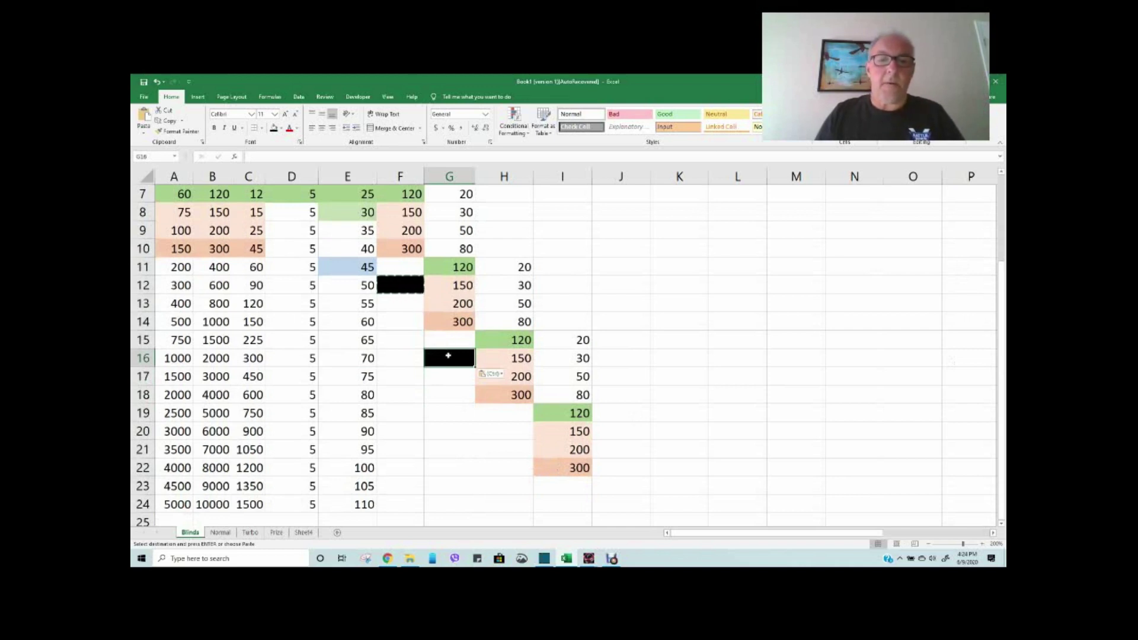
click(496, 438)
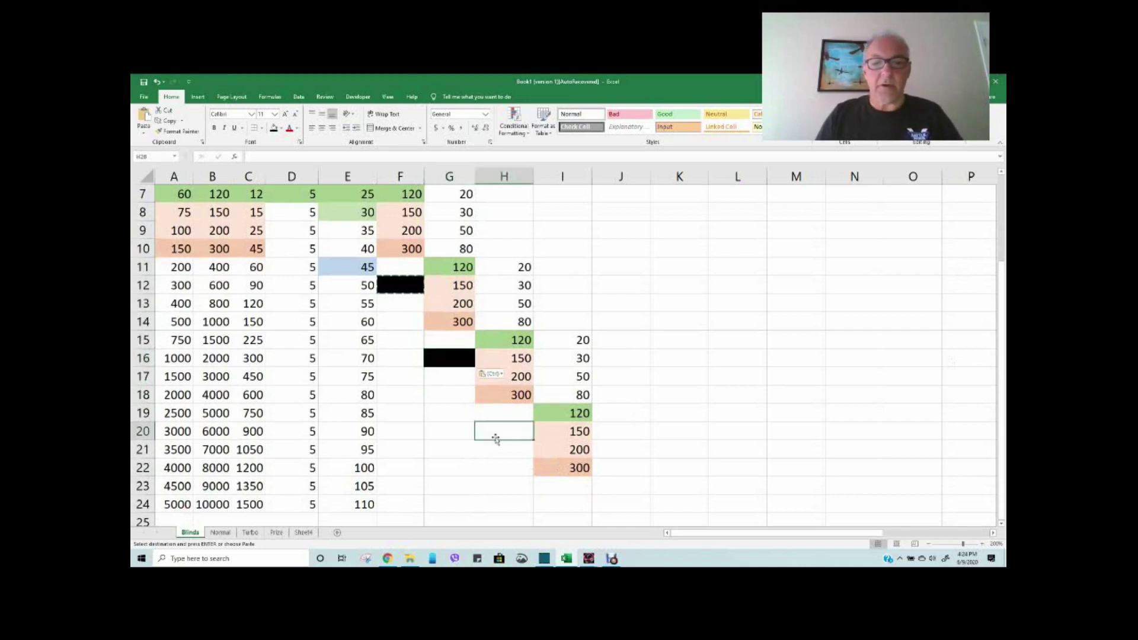
key(ctrl+v)
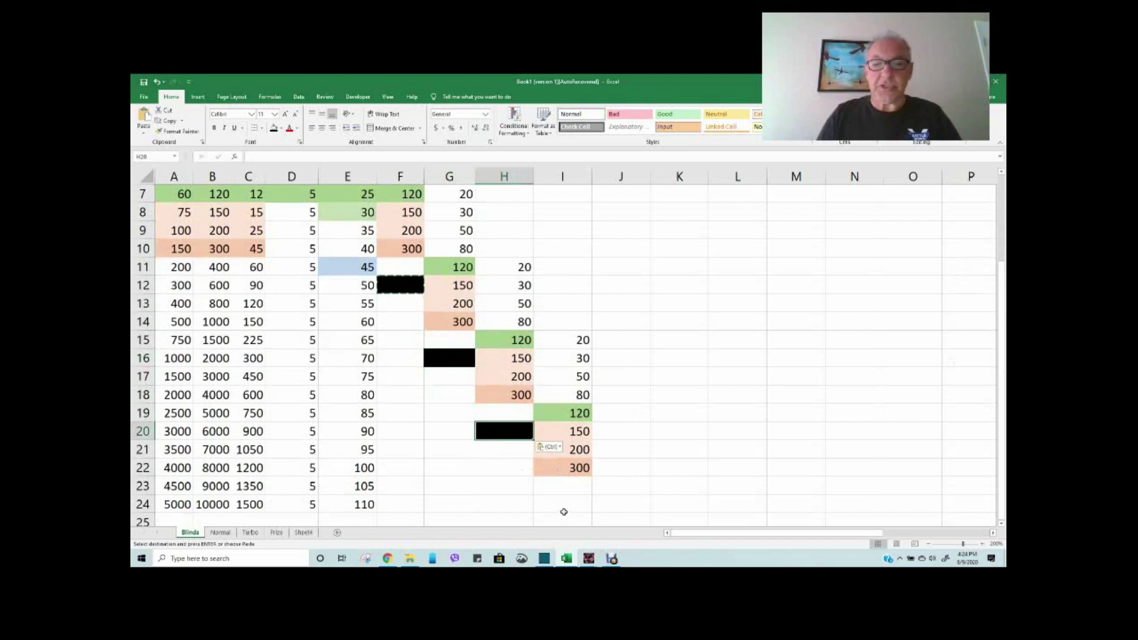
click(570, 499)
key(ctrl+v)
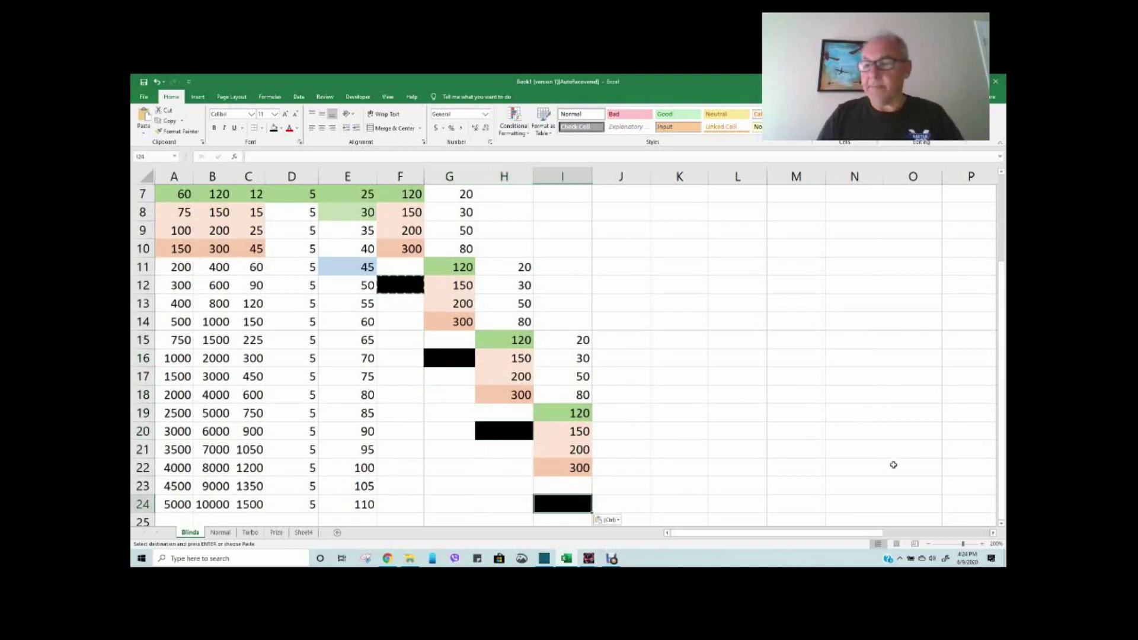
Examine how the 2nd, 3rd and 4th tournaments' blind levels overlap across columns G to I of the whole schedule
click(928, 543)
click(929, 543)
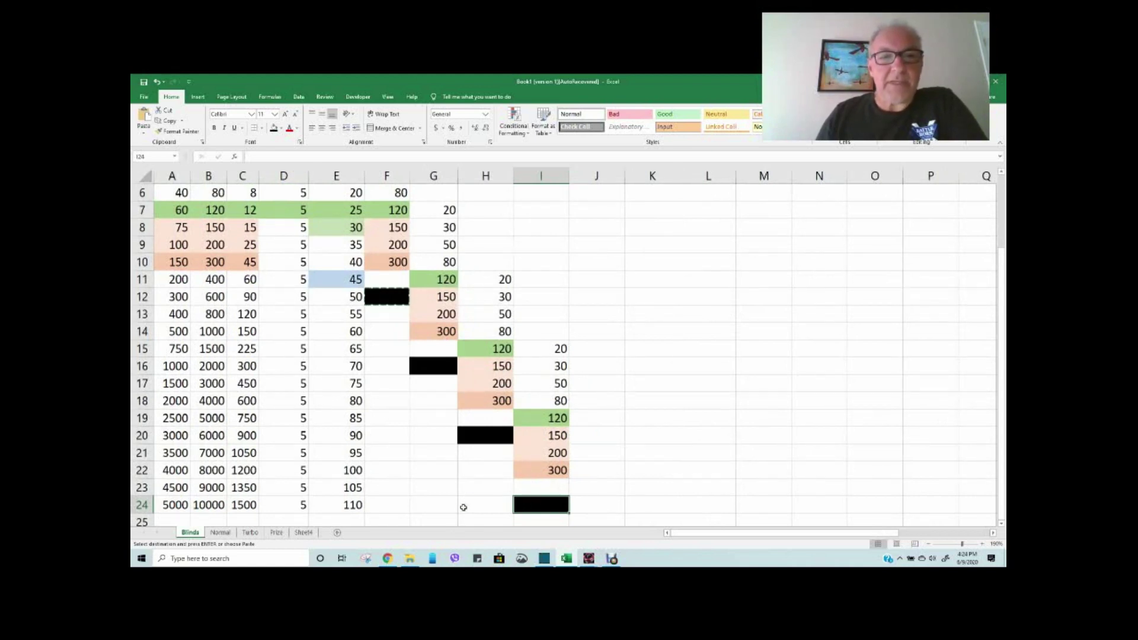
scroll(439, 510, down, 2)
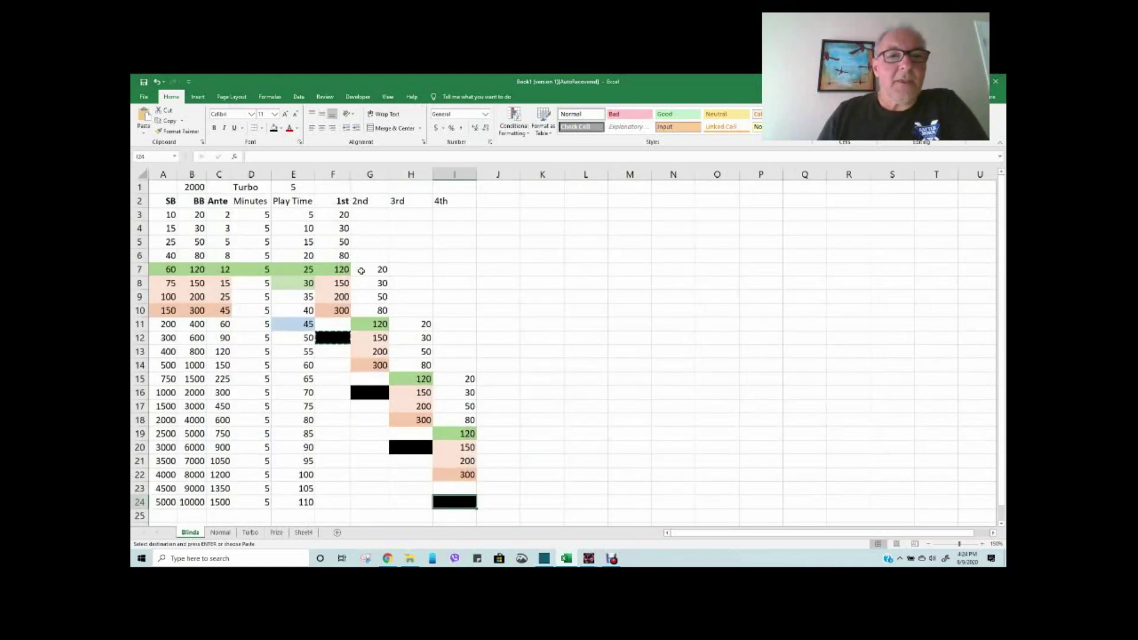
drag(360, 270, 364, 327)
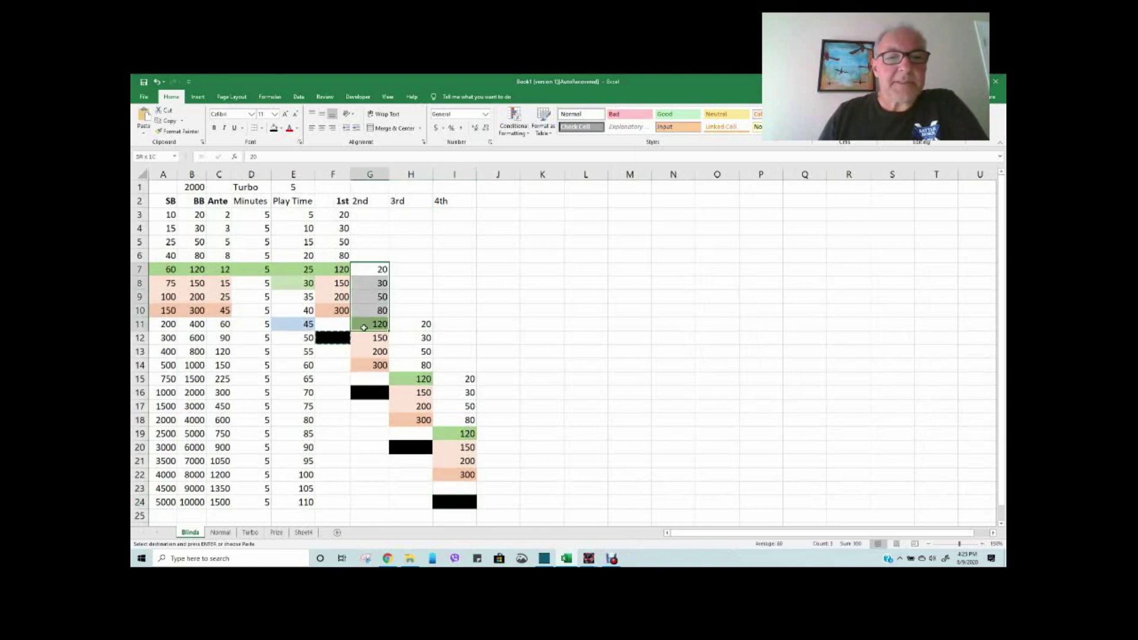
drag(383, 328, 397, 337)
key(ctrl+v)
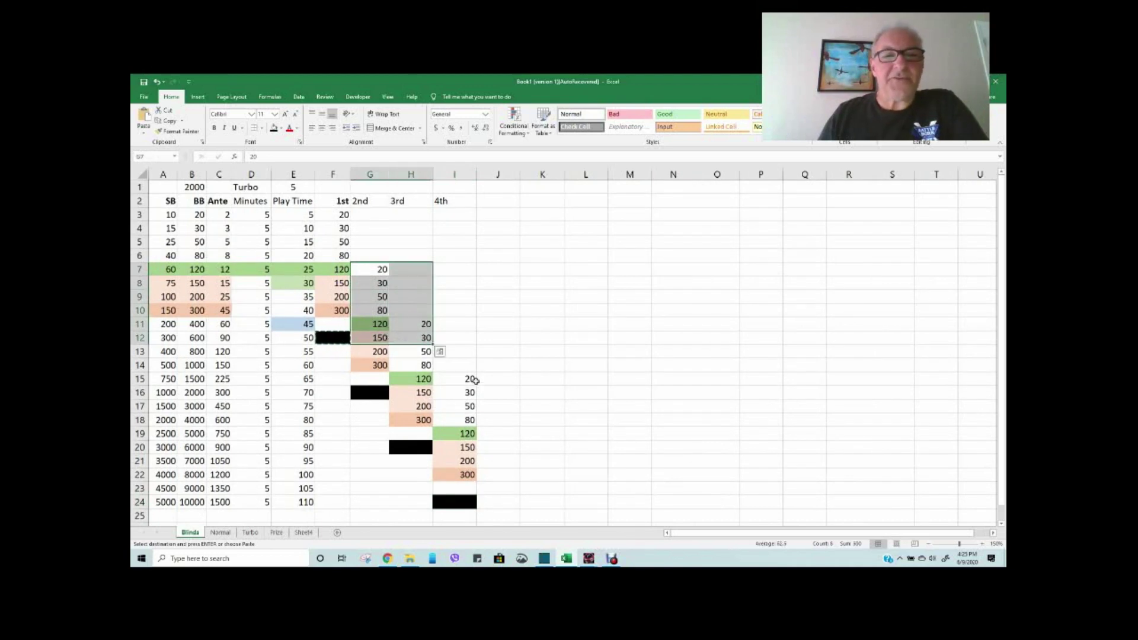
click(378, 379)
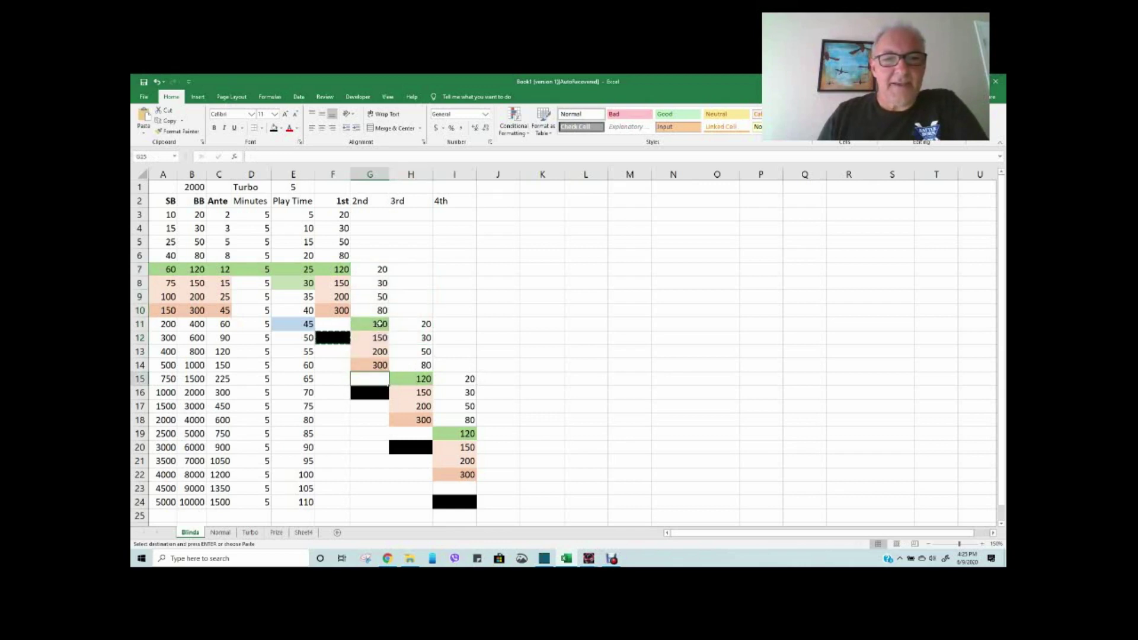
click(327, 339)
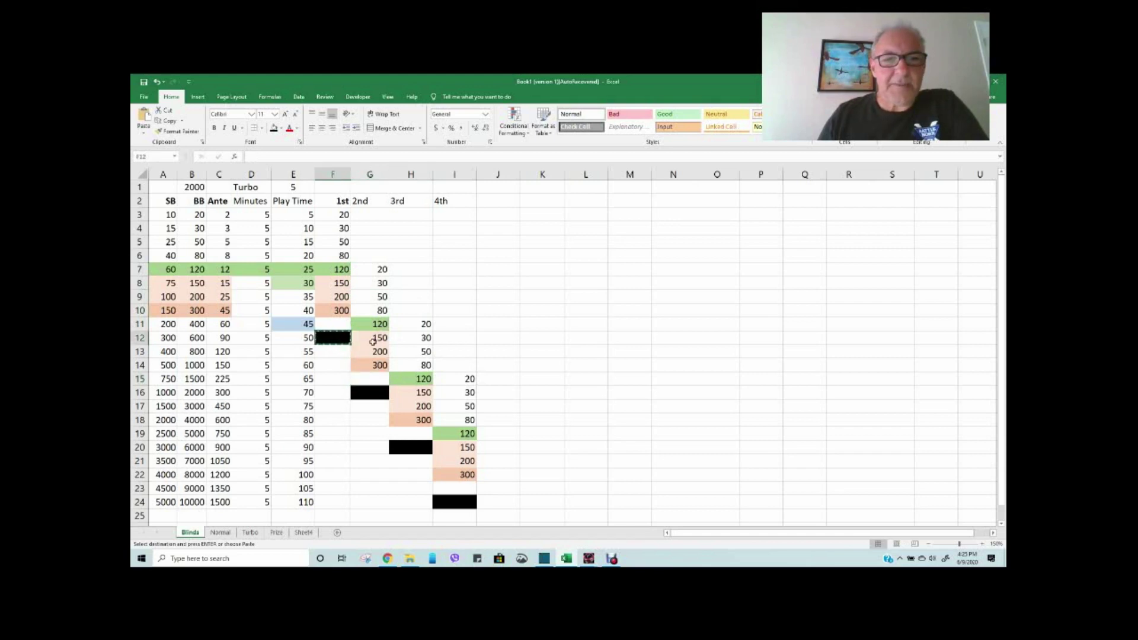
drag(376, 338, 460, 431)
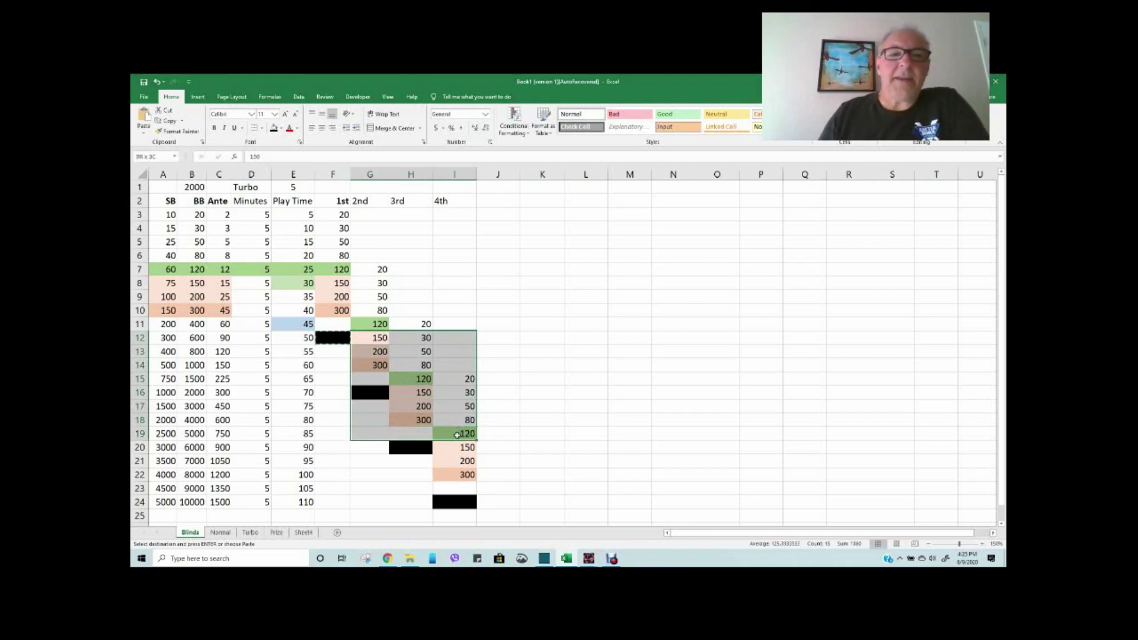
drag(457, 435, 460, 370)
click(373, 255)
Set the level length in E1 to 10 minutes and examine the play times at which the 2nd and 3rd tournaments start
click(293, 187)
text(5)
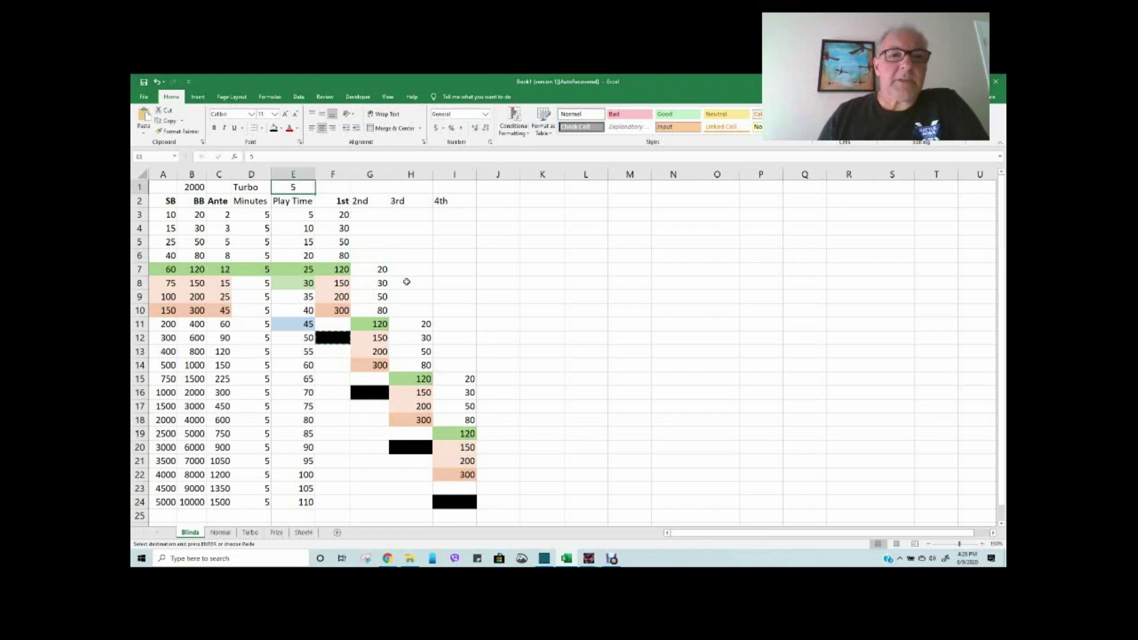
key(BackSpace)
text(10)
key(Return)
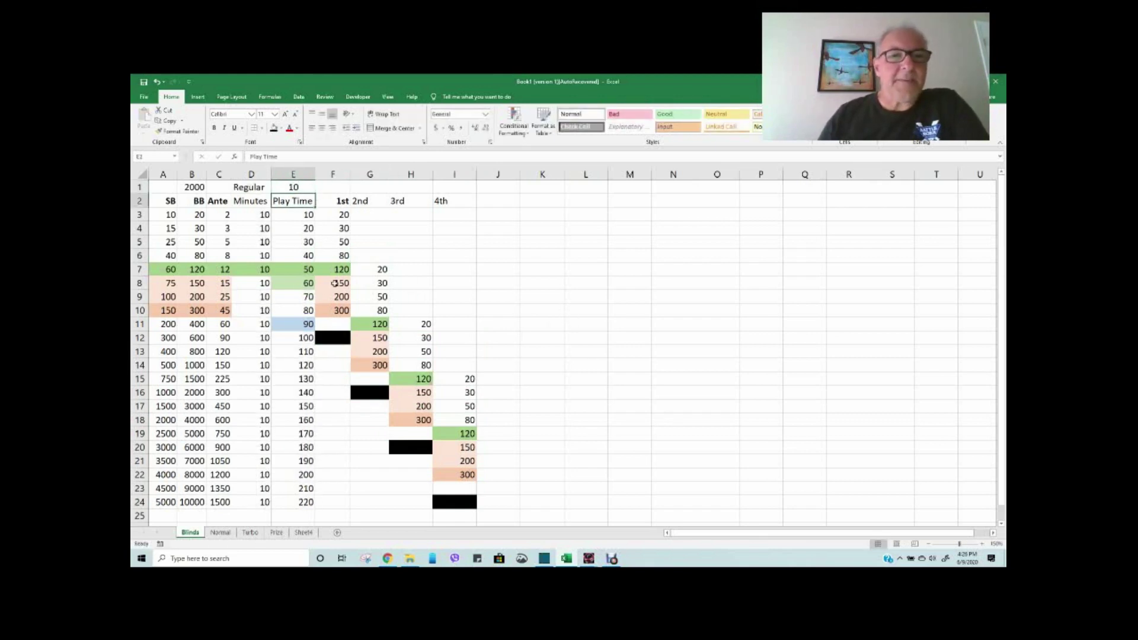
click(300, 216)
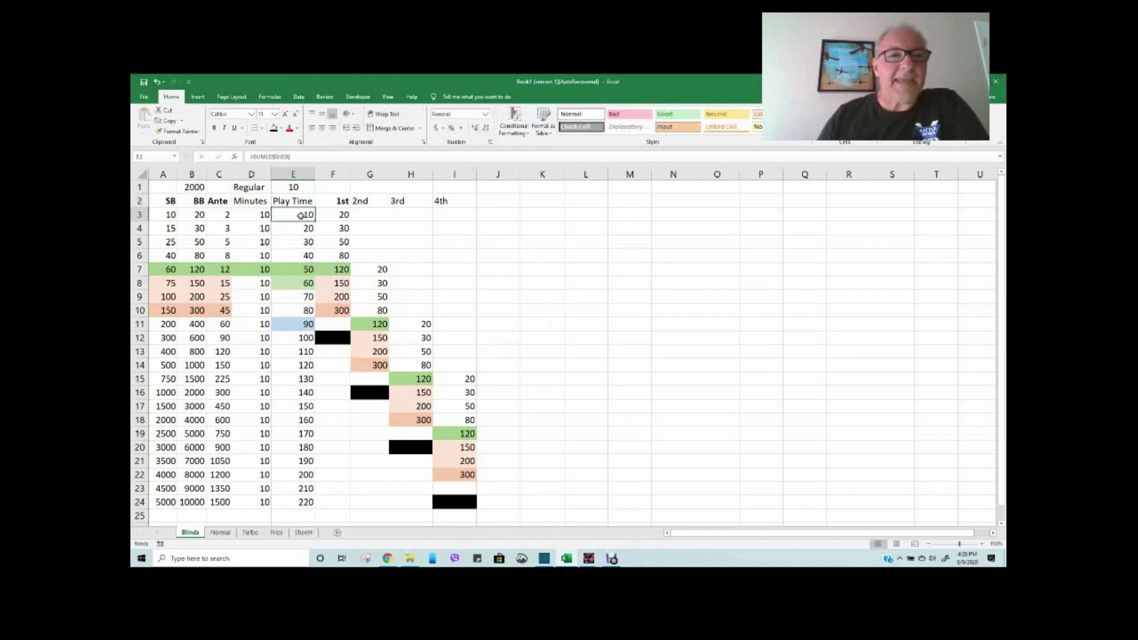
drag(301, 216, 306, 257)
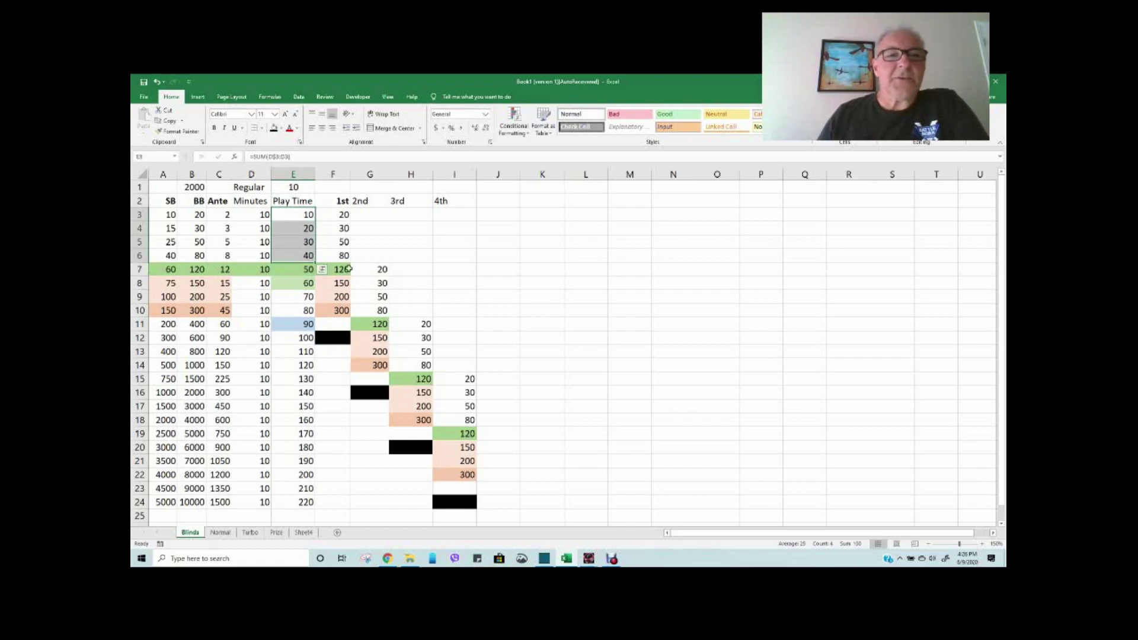
click(375, 270)
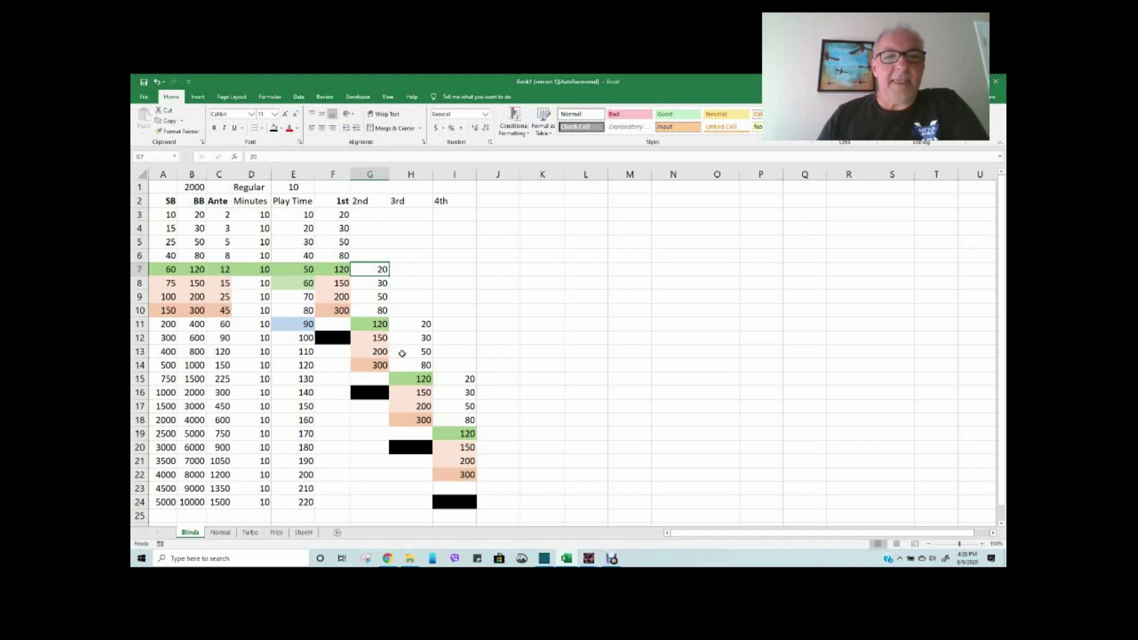
click(415, 325)
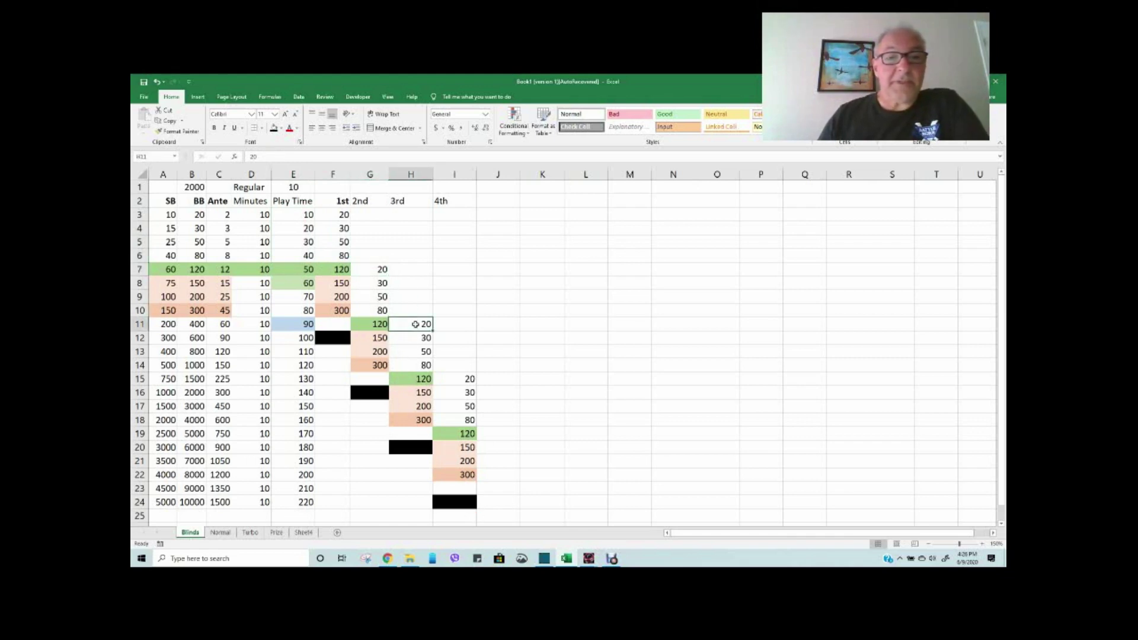
Switch the level length in E1 to 5 minutes and back to 10 to compare turbo and regular play times
click(285, 189)
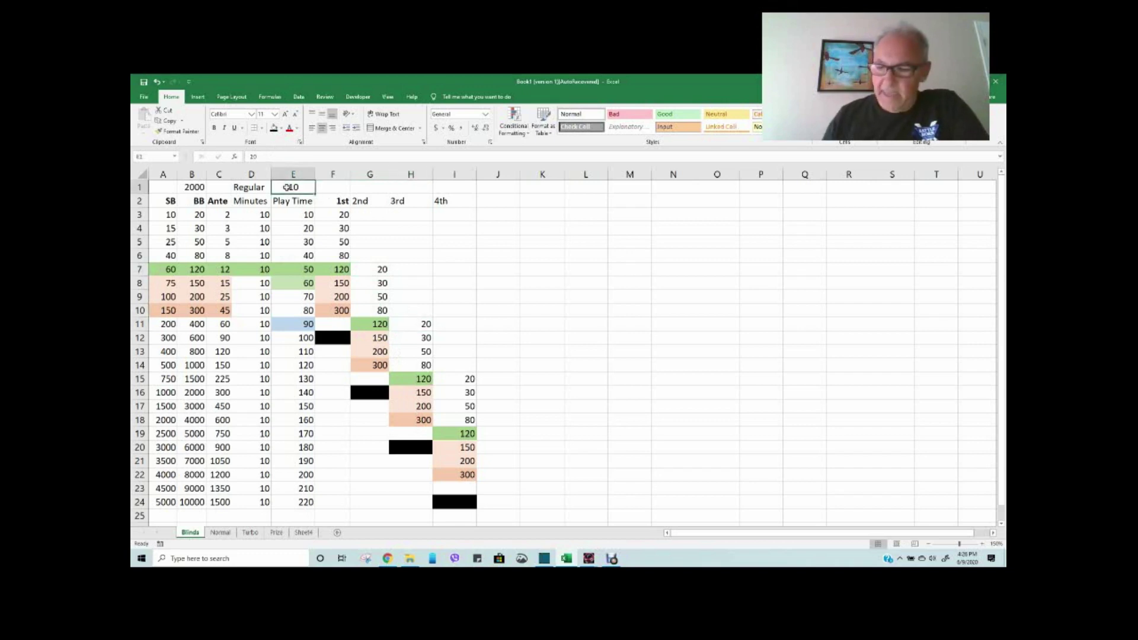
text(5)
key(Return)
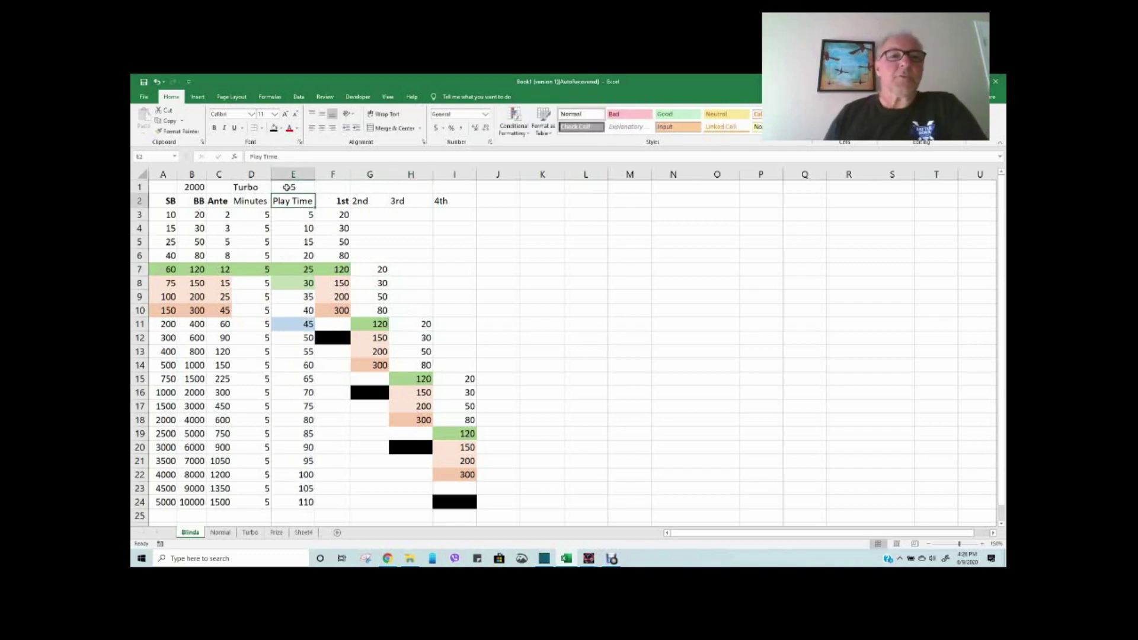
click(287, 187)
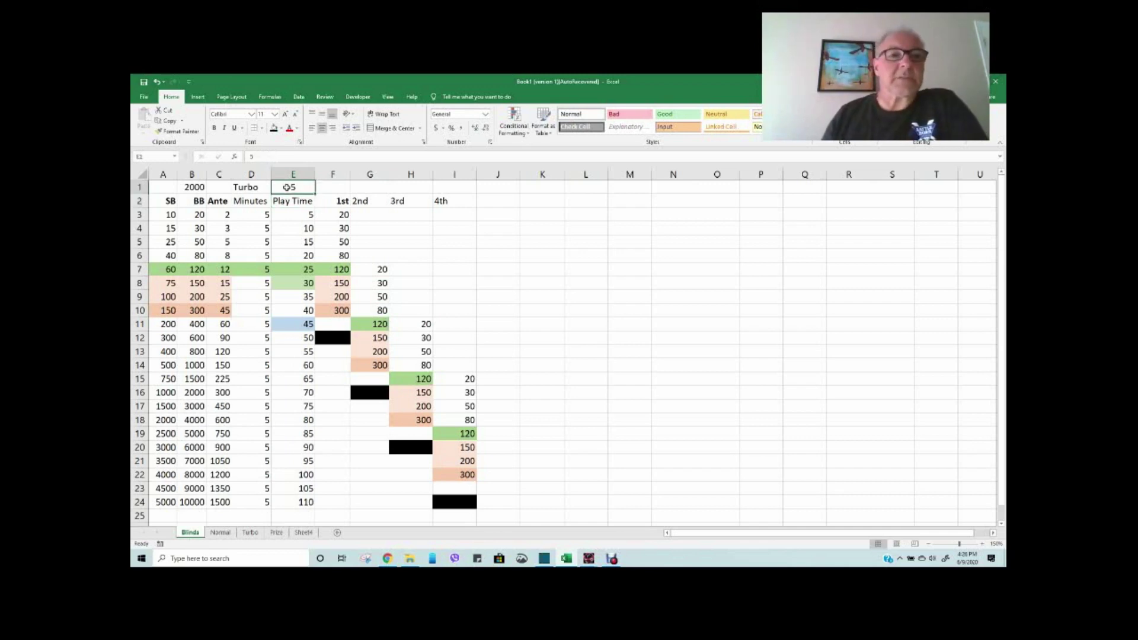
text(10)
key(Return)
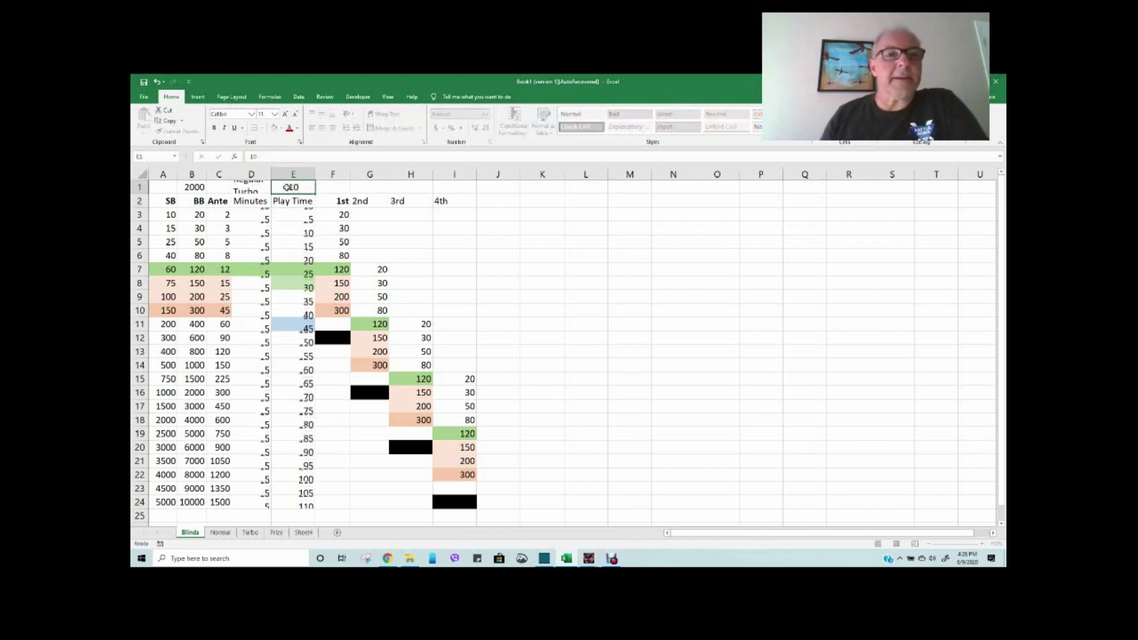
key(Down)
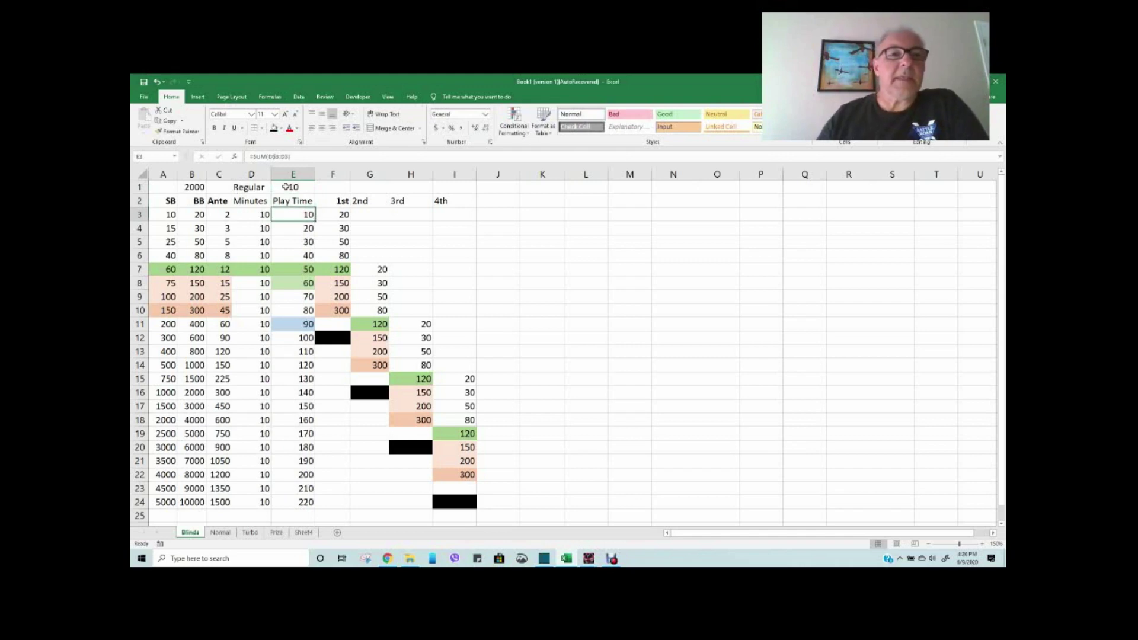
Set the level length in E1 to 5 minutes for the turbo schedule
click(289, 186)
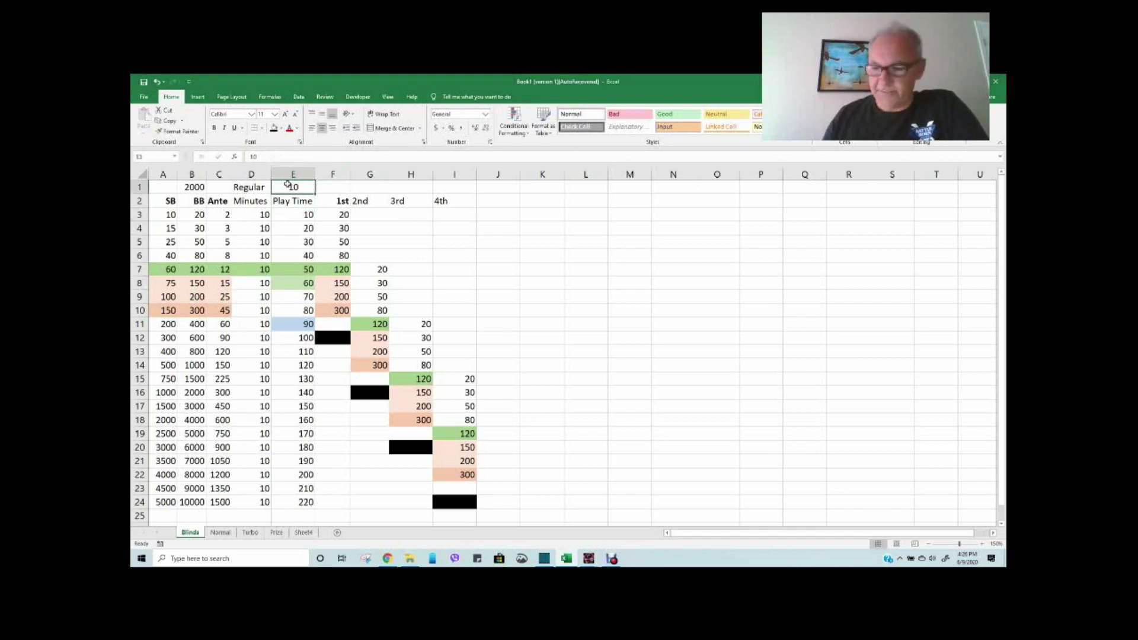
text(5)
key(Return)
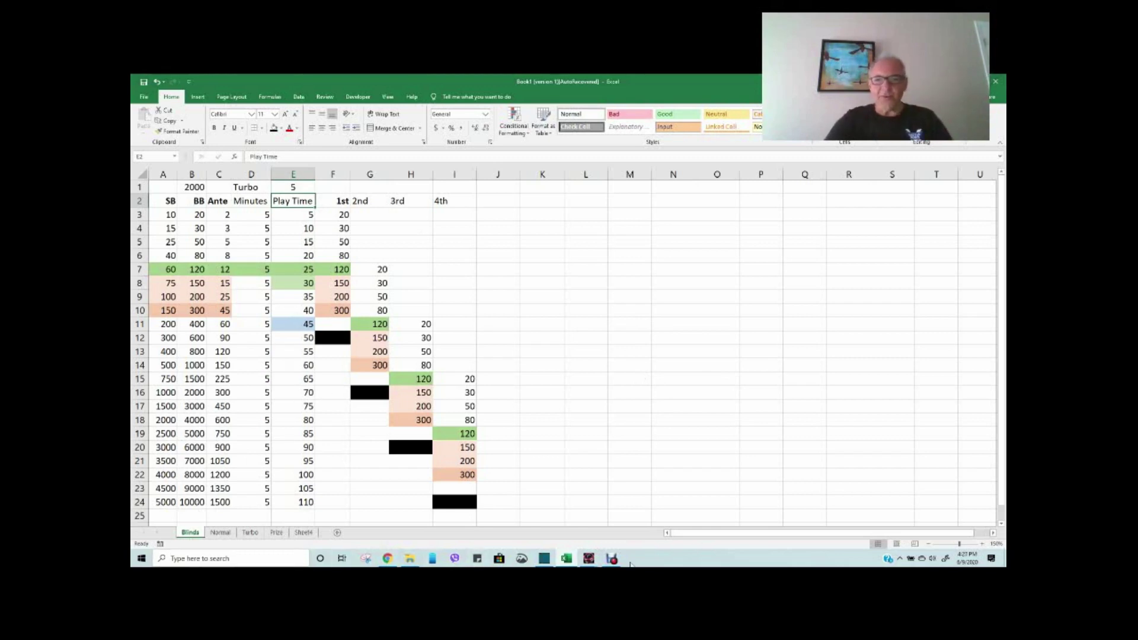
Switch to the Americas Cardroom client and check the running Regular 9-Max table against the schedule
click(589, 558)
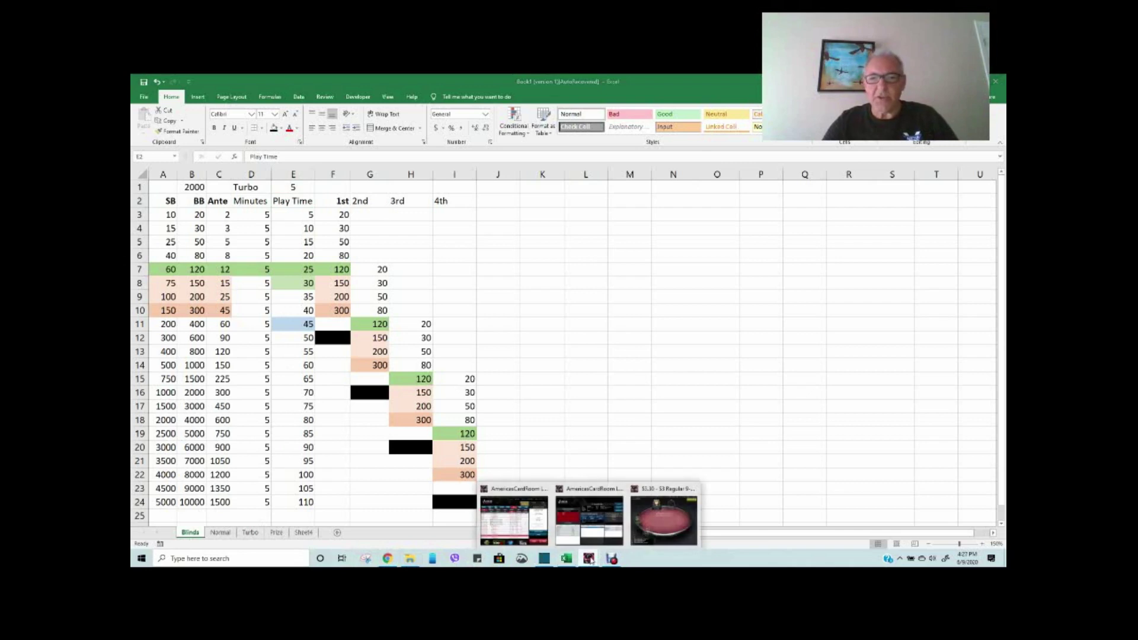
click(664, 517)
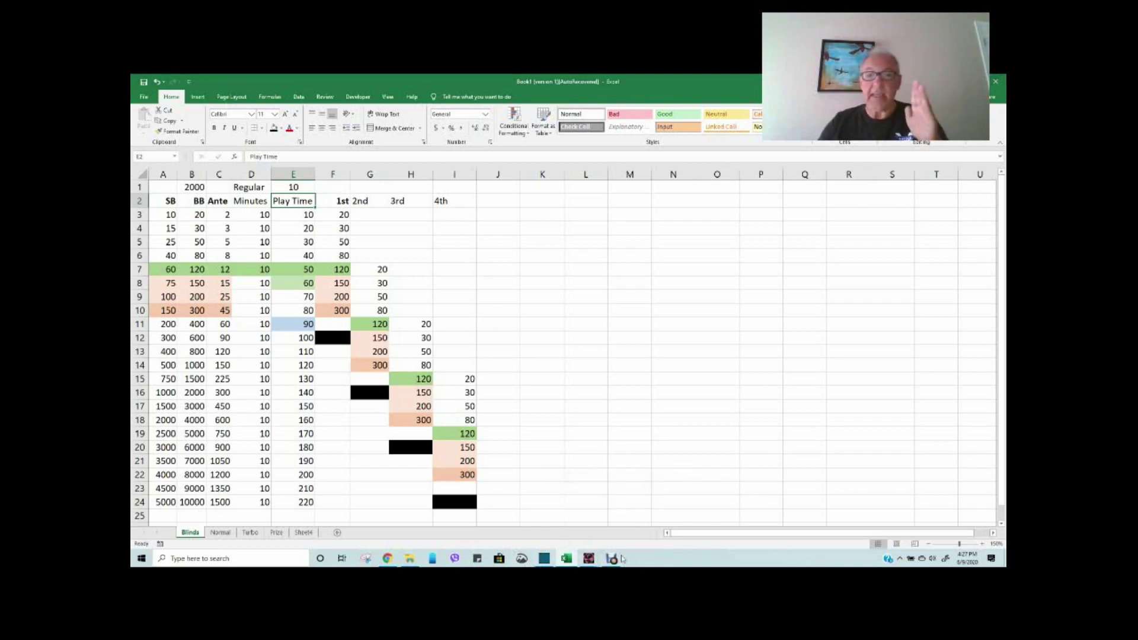
mouse_move(611, 559)
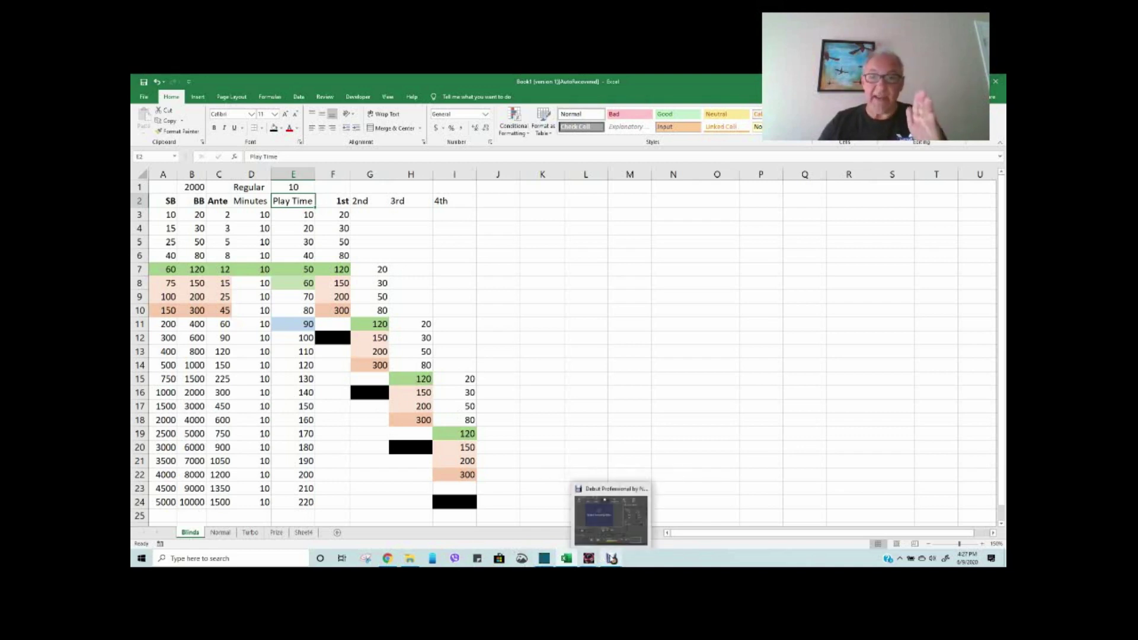
click(645, 532)
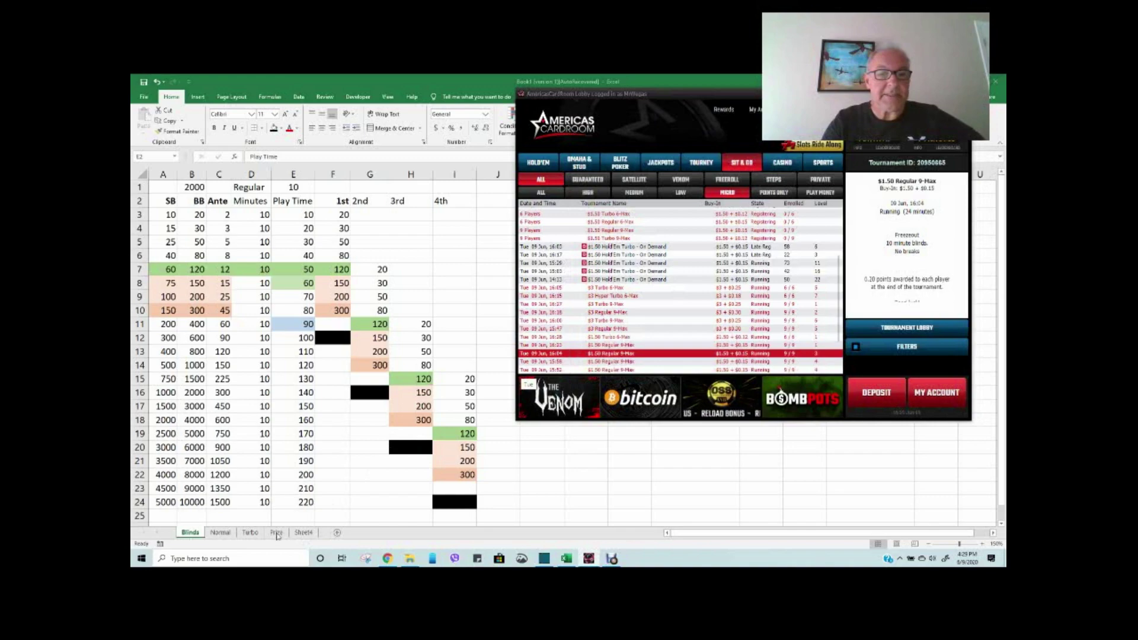
Switch the workbook to the worksheet holding the Place and Pay prize table
click(302, 533)
click(303, 532)
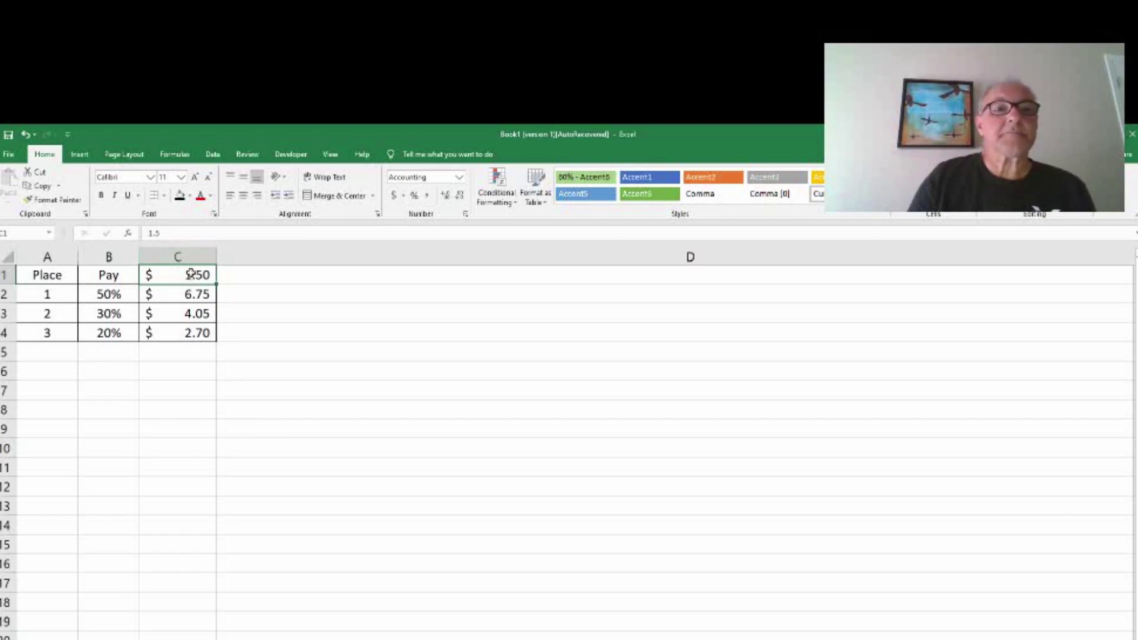
Try a buy-in of 1.65 in C1 of the prize table, and undo the entry
text(1.65)
key(Return)
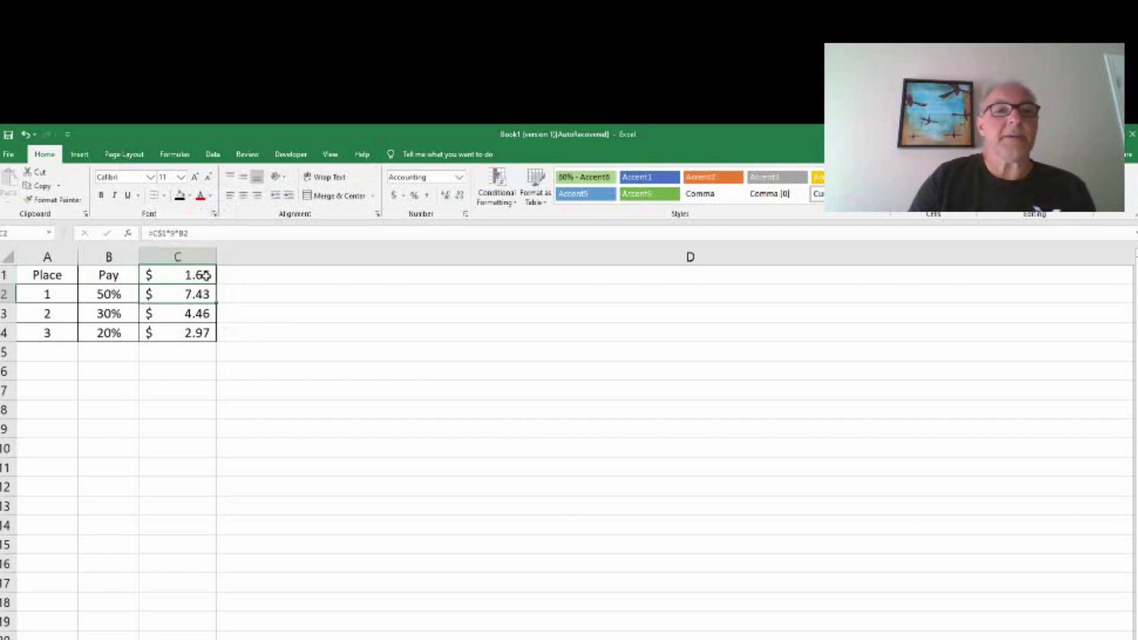
key(ctrl+z)
Check the payout percentages for the three paid places and set the buy-in in C1 to 1.5
click(118, 295)
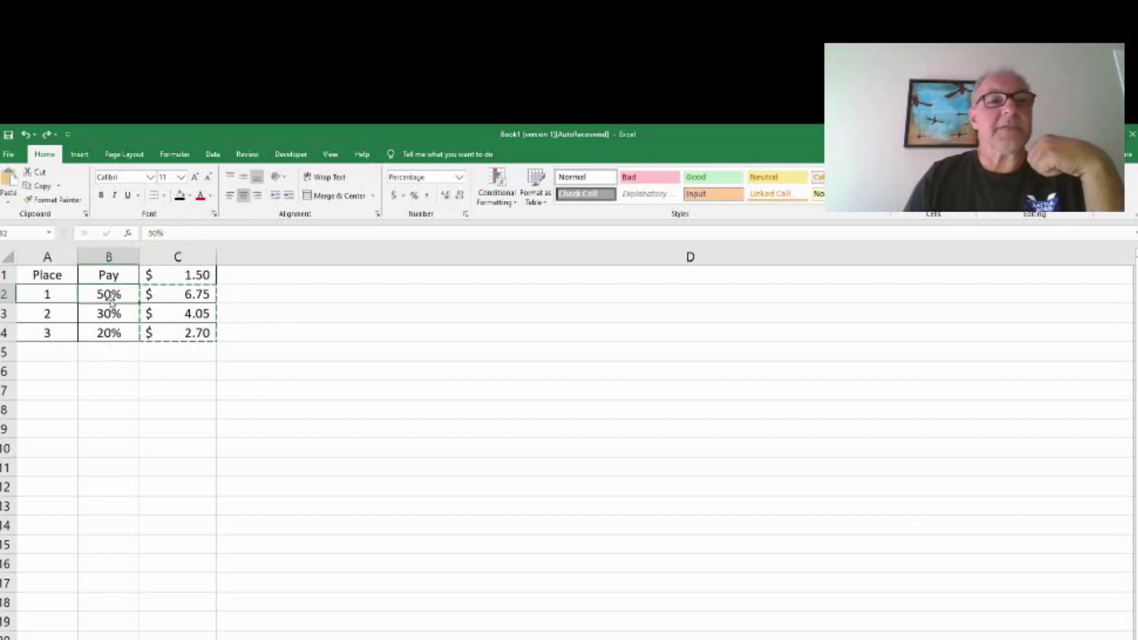
click(95, 316)
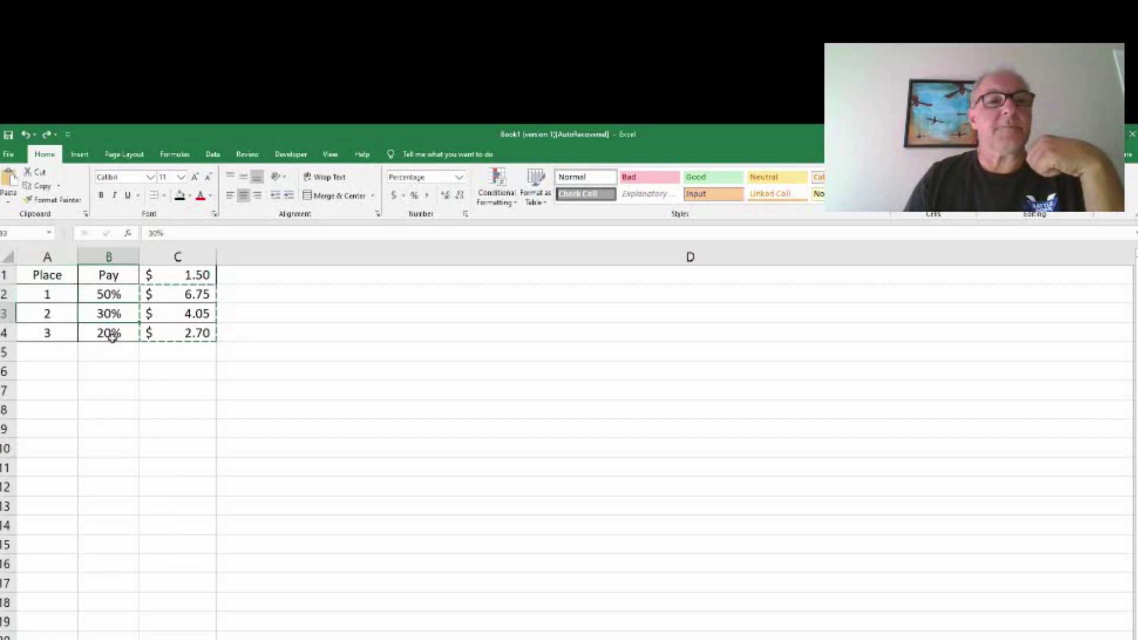
click(111, 332)
key(ctrl+z)
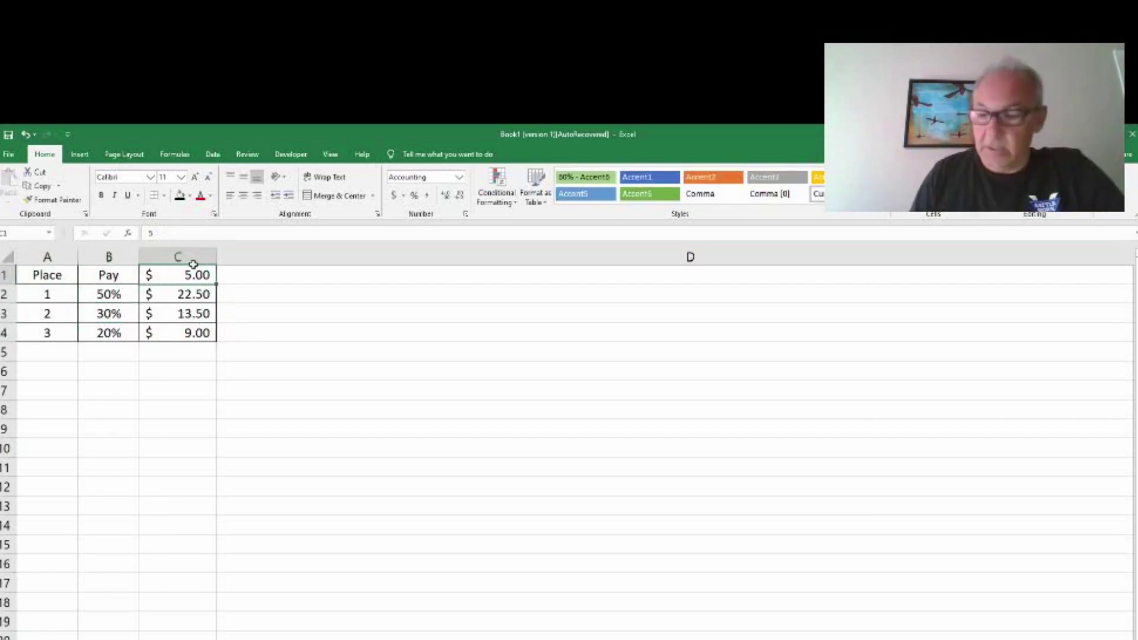
text(1.5)
key(Return)
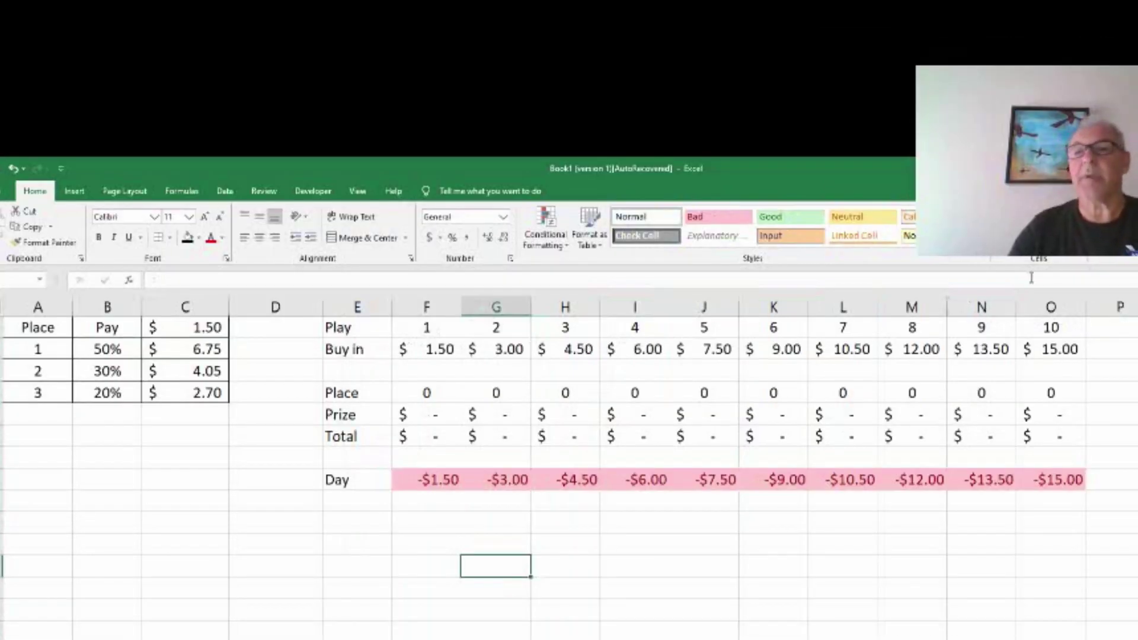
Review the cumulative buy-ins for the ten plays and multiply the Buy in formulas in F2:O2 by 1.1
click(1051, 327)
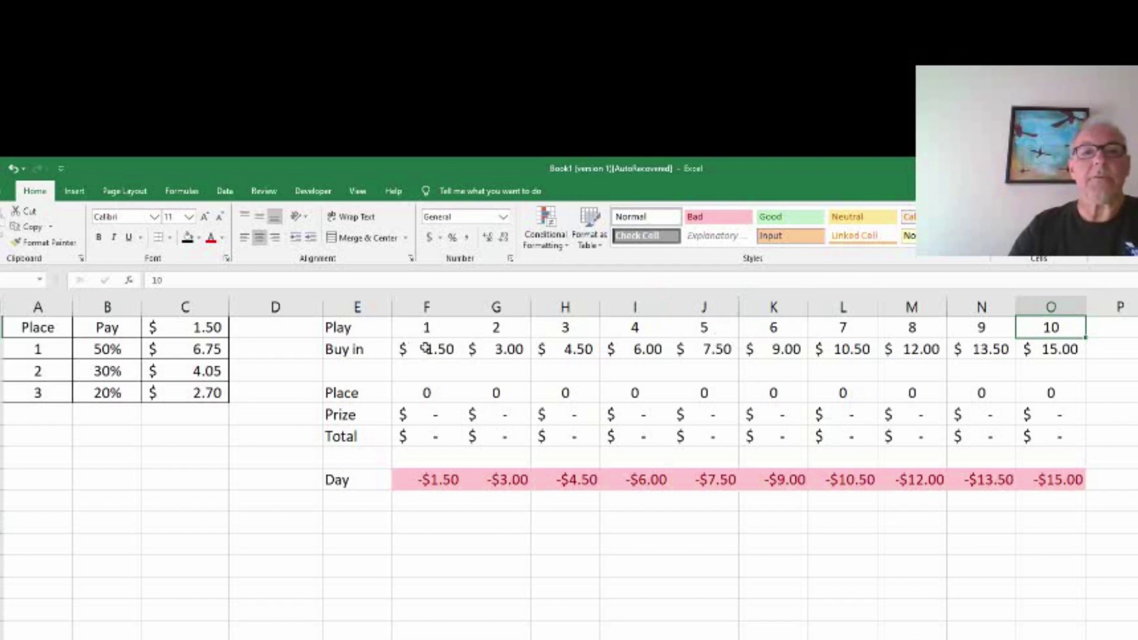
click(492, 348)
click(586, 350)
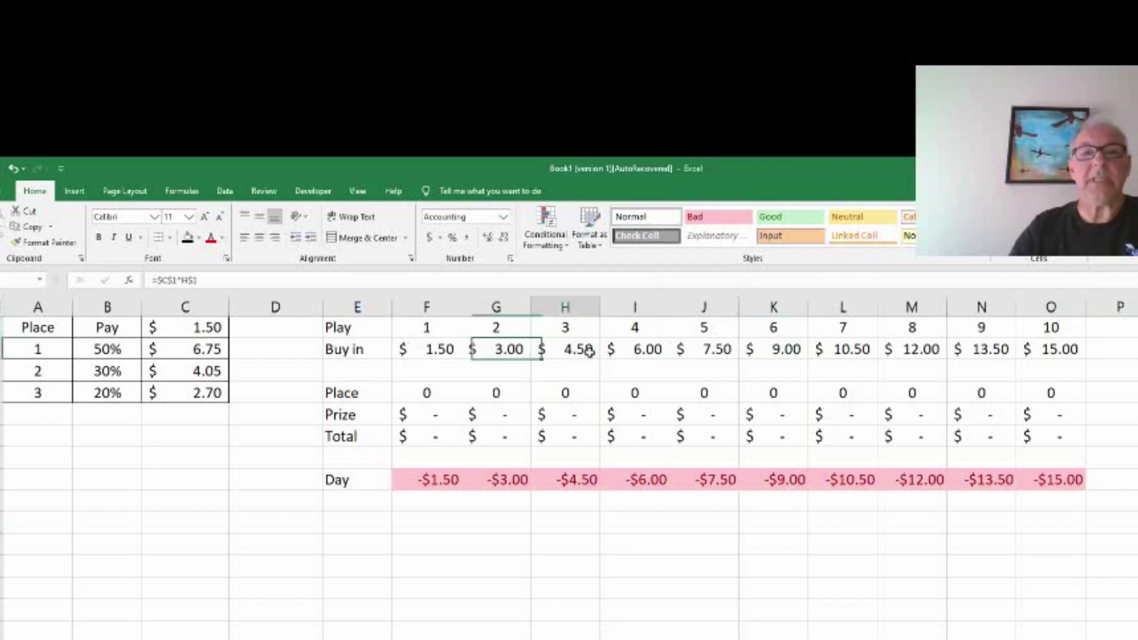
click(642, 349)
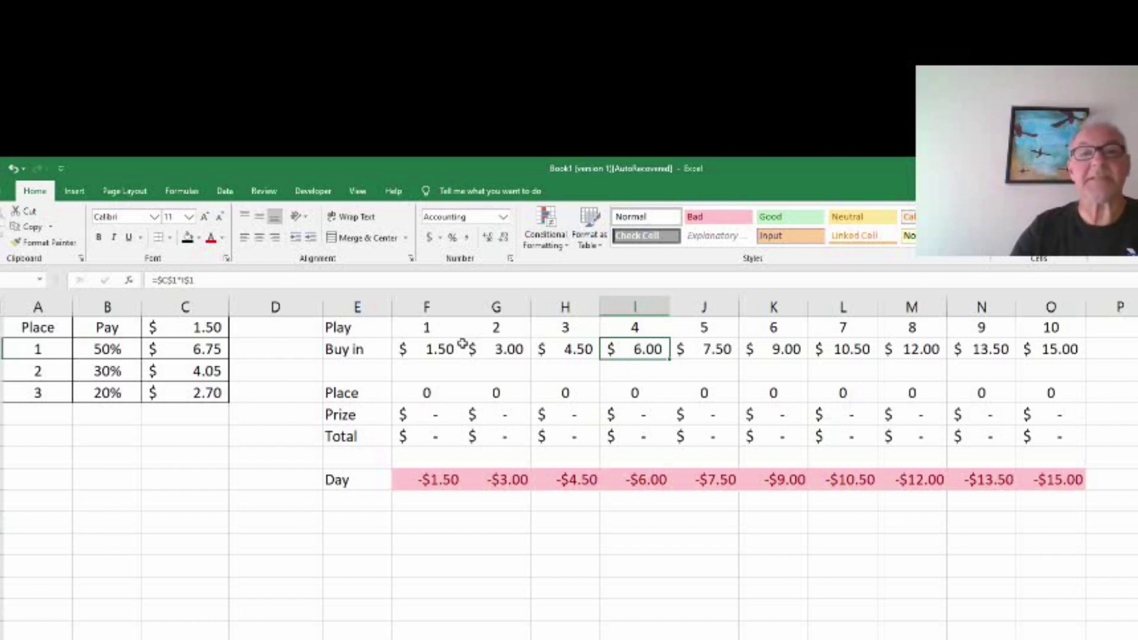
double_click(430, 348)
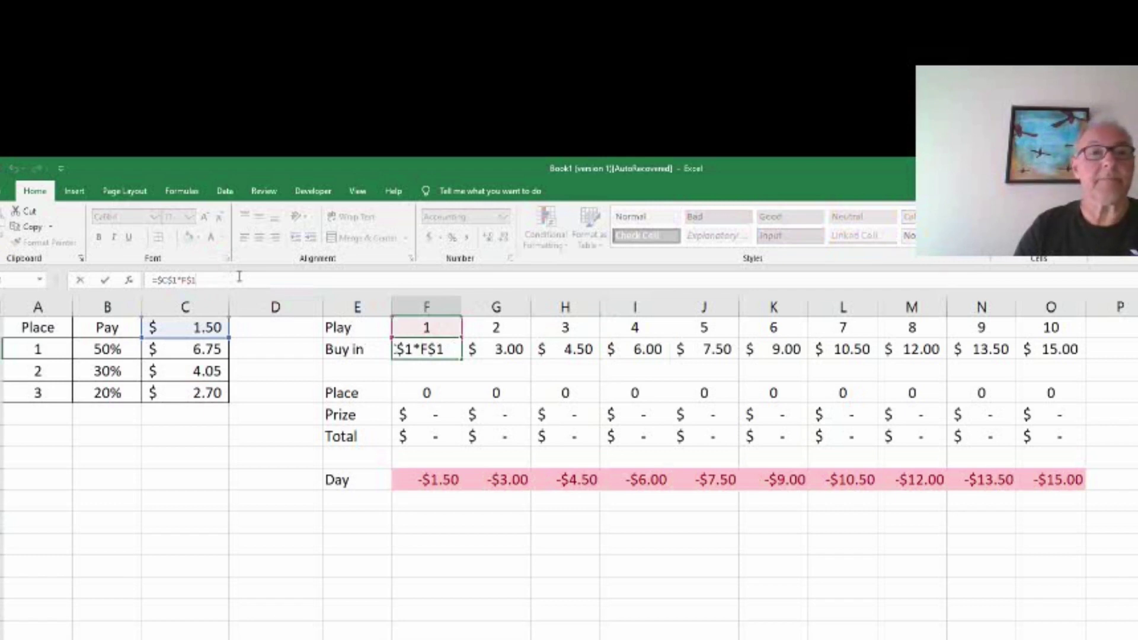
click(493, 630)
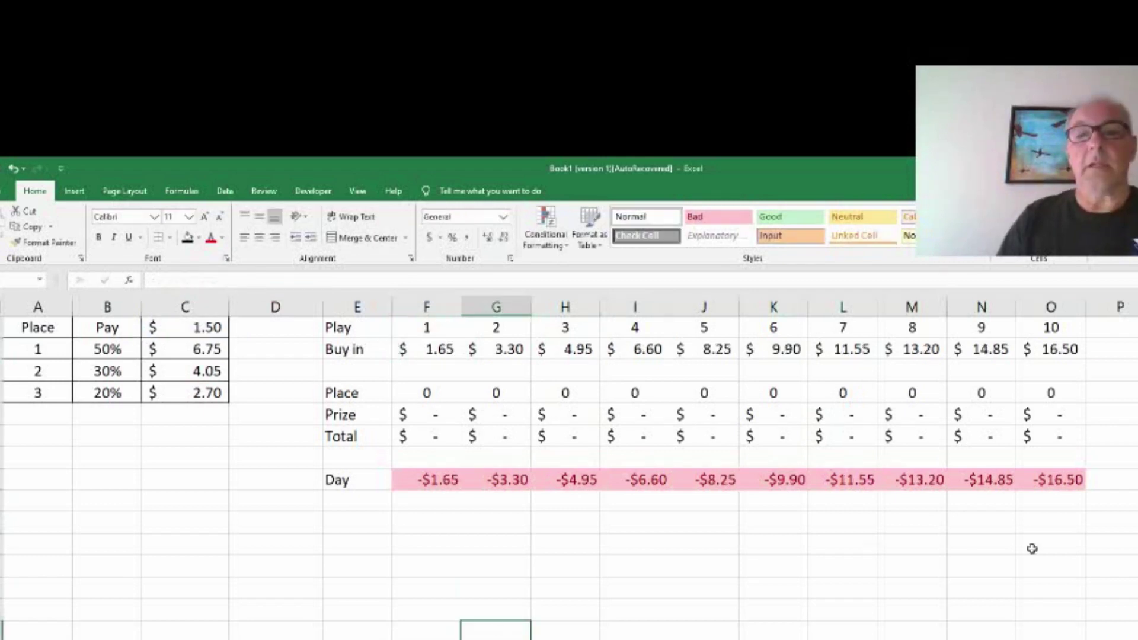
Examine the fee-inclusive Buy in amounts and the Day results across all ten plays
click(1052, 350)
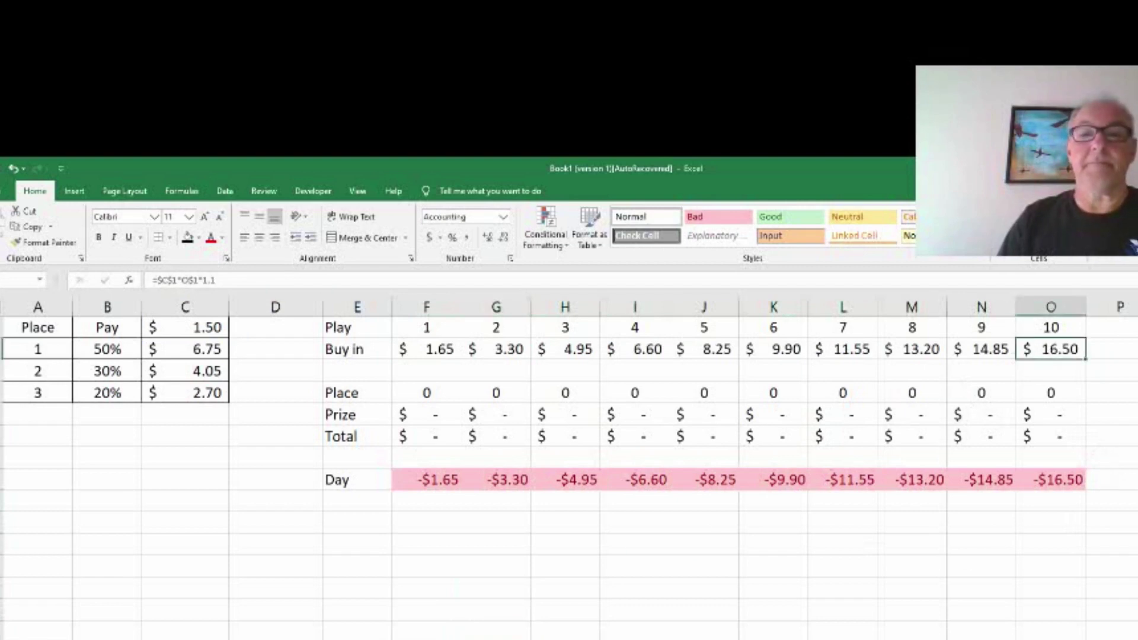
click(718, 350)
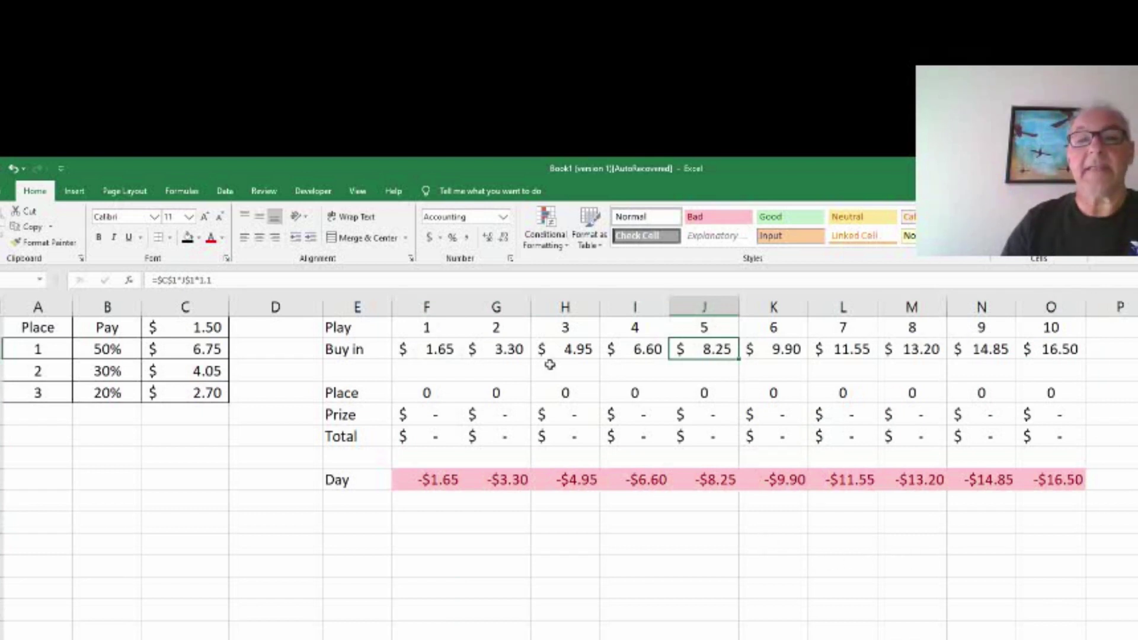
drag(429, 480, 1041, 474)
click(758, 591)
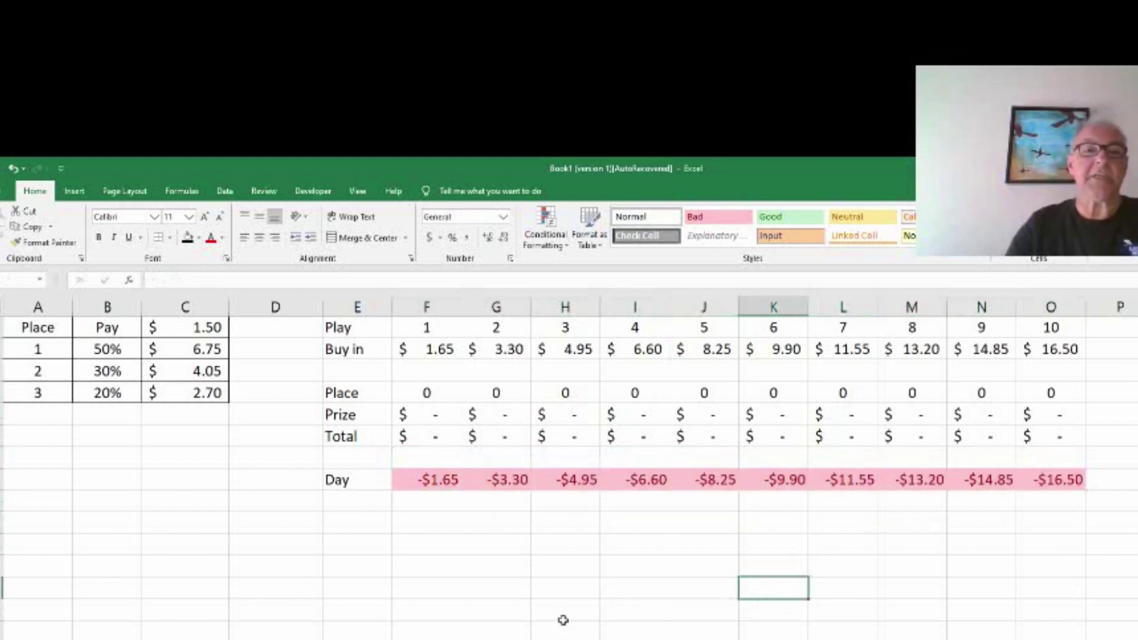
Enter finishing places 2, 3 and 1 for plays 2, 3 and 4 in the Place row
click(434, 397)
click(507, 392)
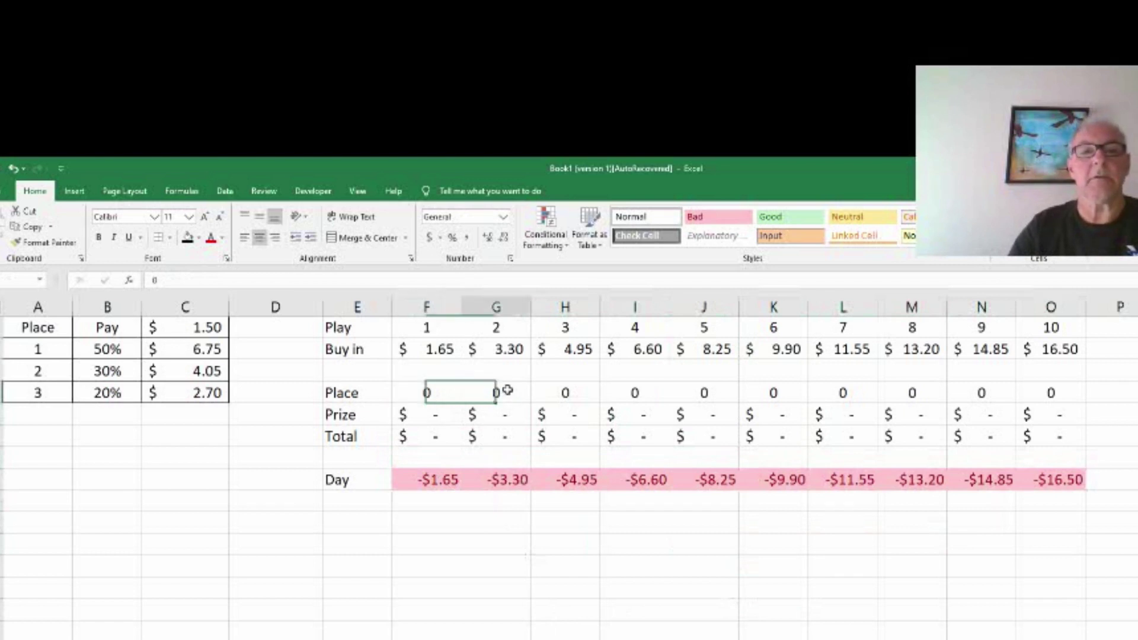
text(2)
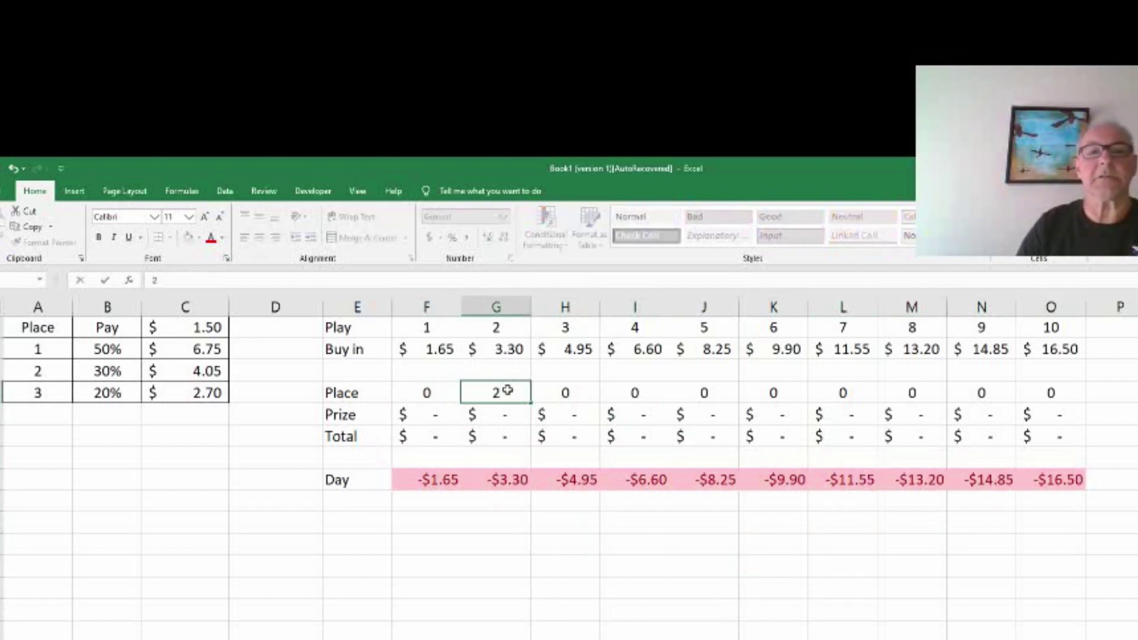
key(Tab)
text(3)
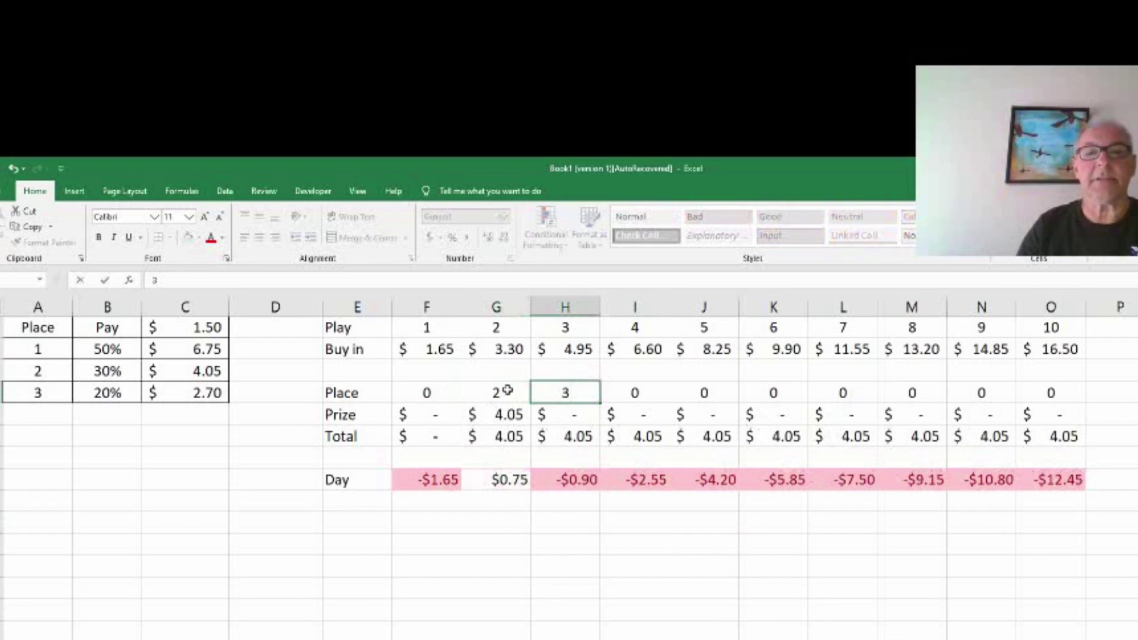
key(Tab)
text(1)
key(Tab)
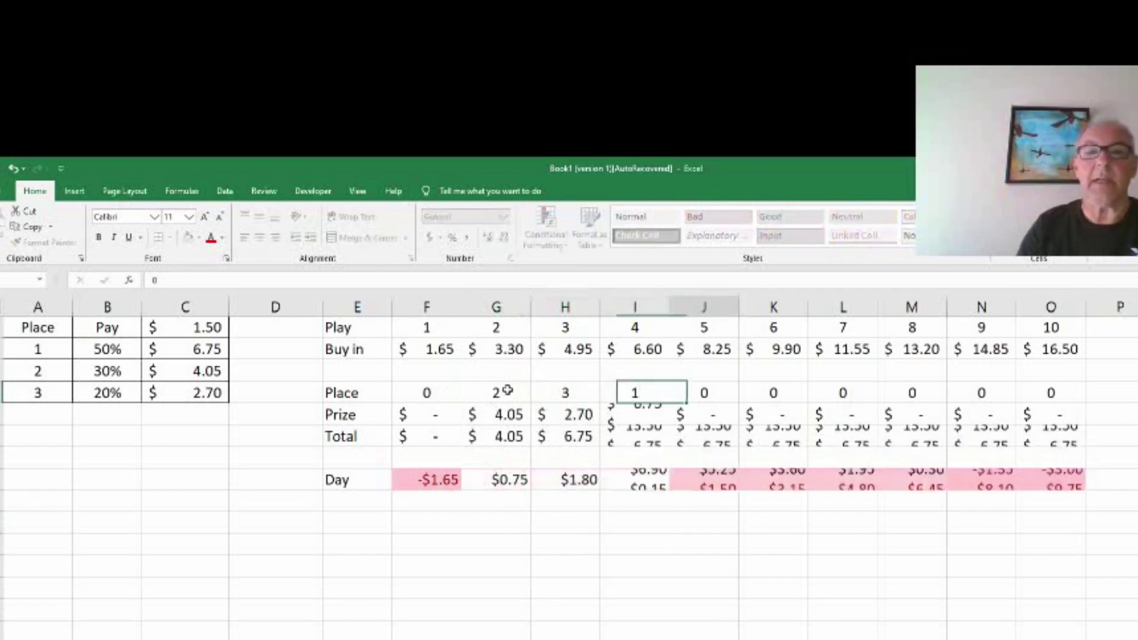
Enter finishing places 2, 3 and 3 for plays 7, 8 and 9, leaving plays 5 and 6 unplaced
key(Tab)
key(Tab)
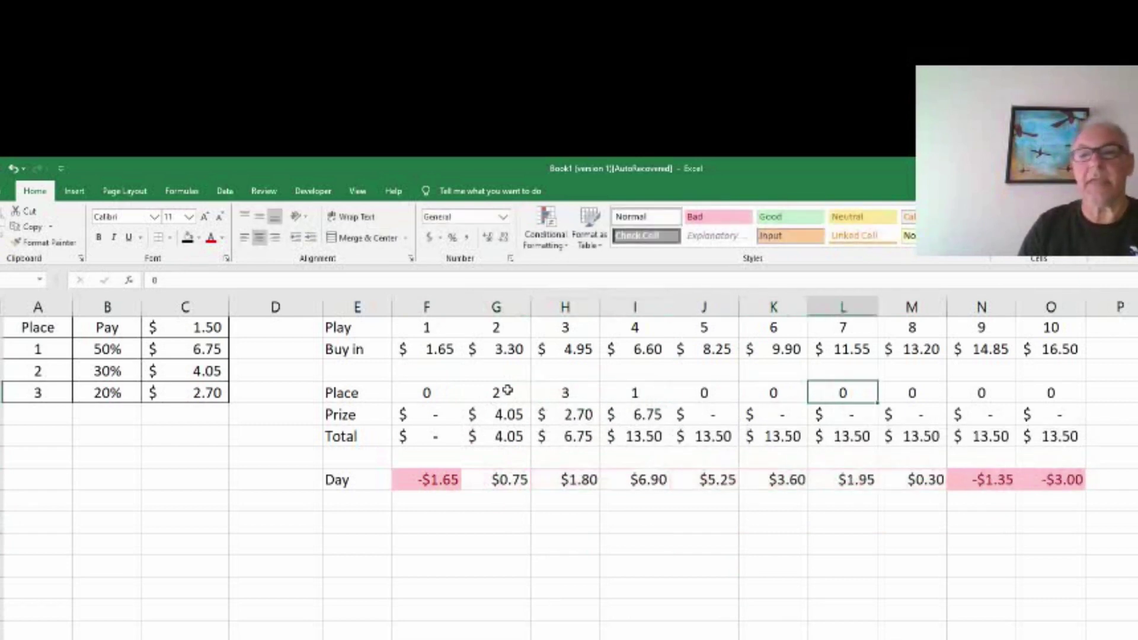
text(2)
key(Tab)
text(3)
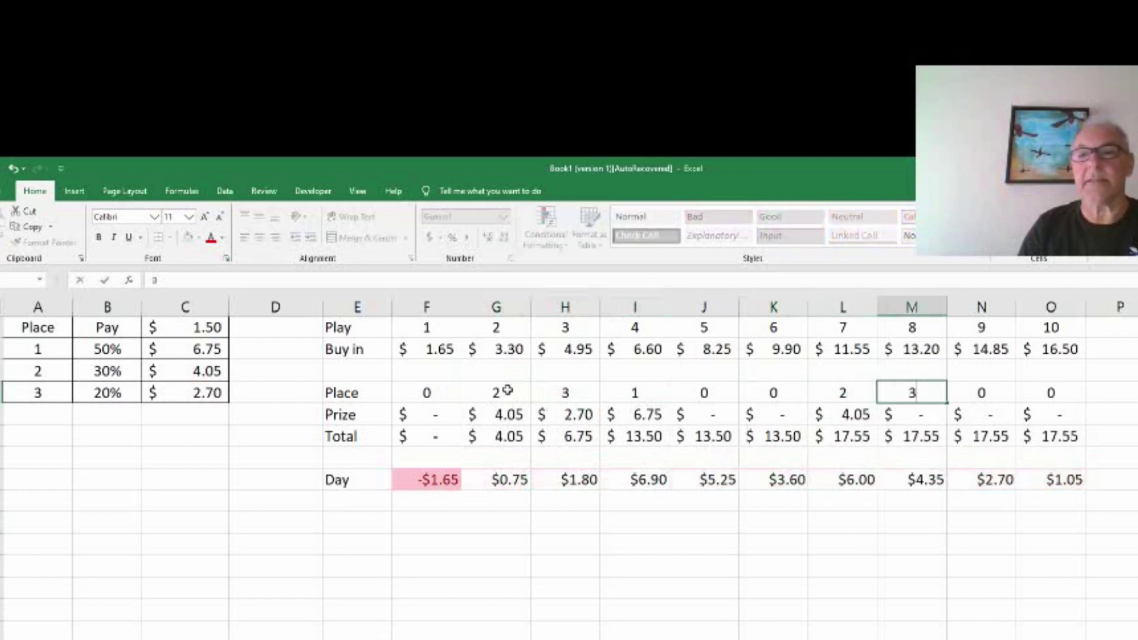
key(Tab)
text(3)
key(Down)
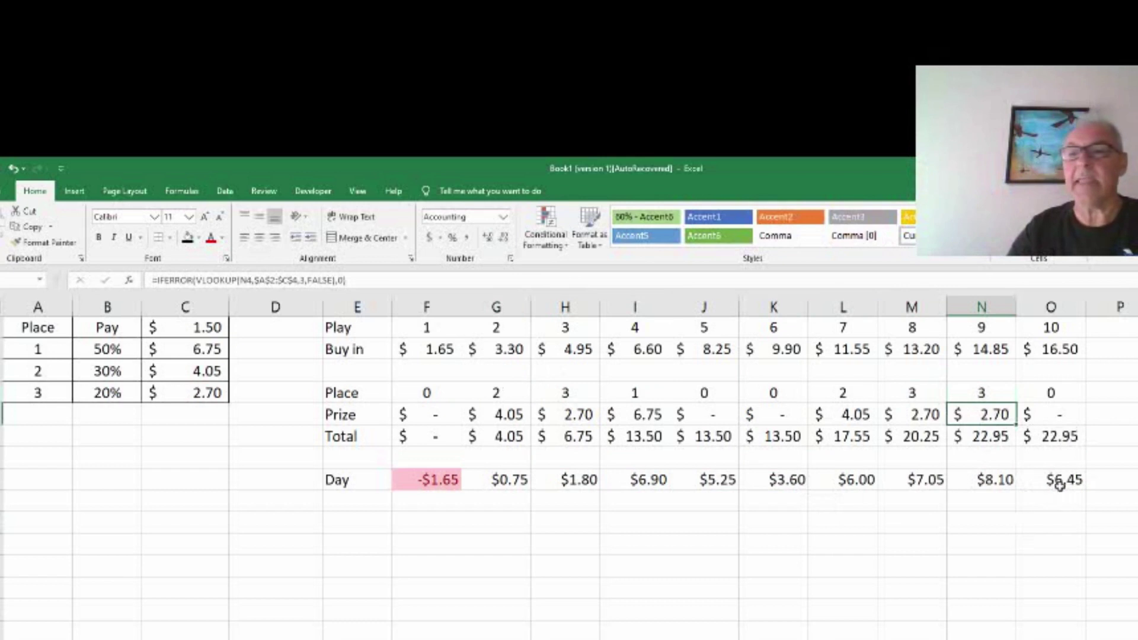
Compare the cumulative Buy in, the prize Total and the Day result for play 10
click(1046, 349)
click(1066, 437)
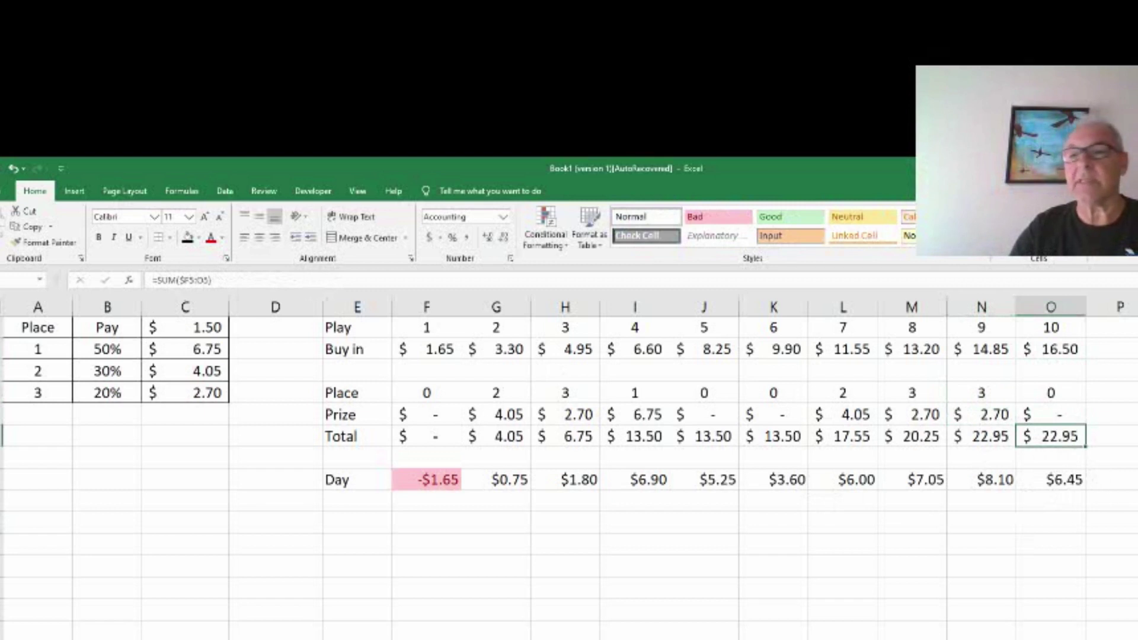
click(1050, 479)
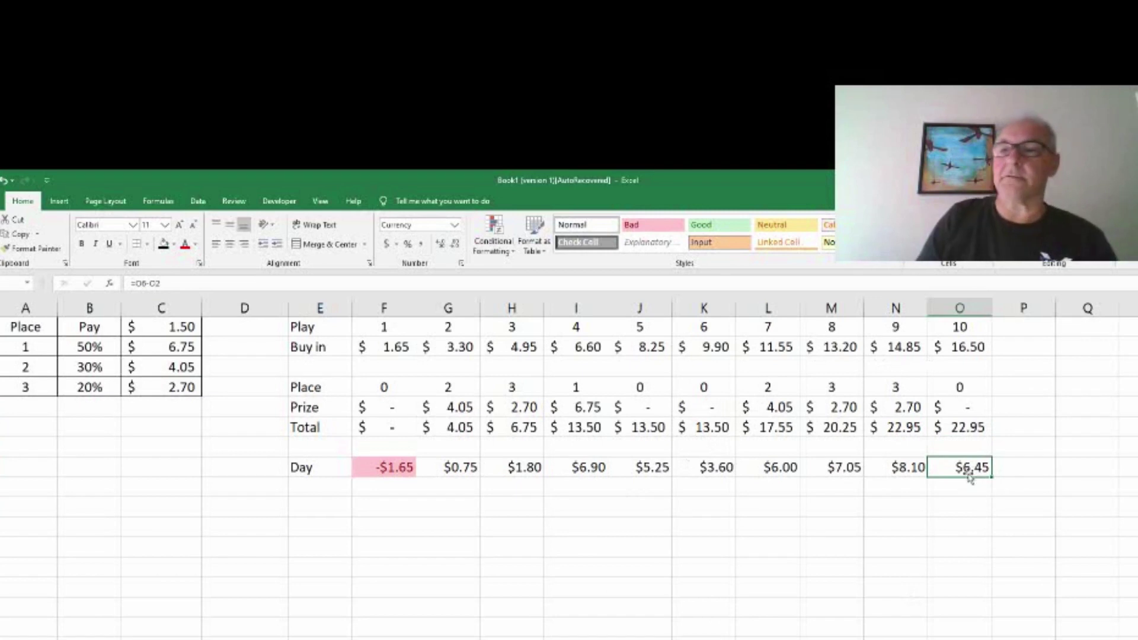
Change the finishing places of plays 6 and 9 to 1 in the Place row
click(710, 383)
text(1)
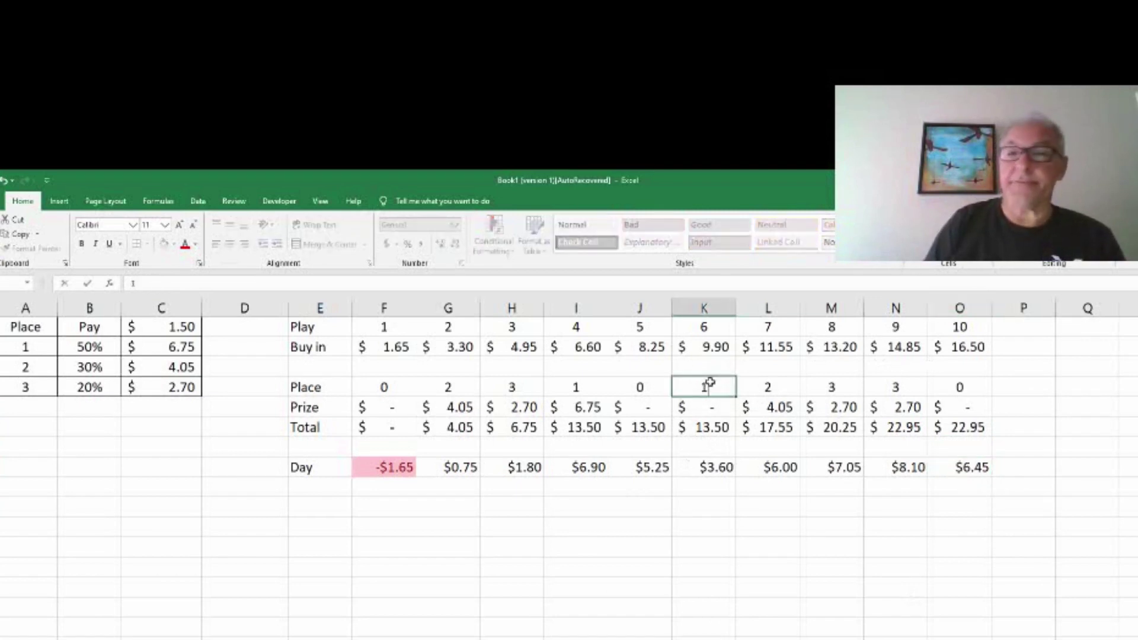
key(Return)
key(Right)
key(Right)
key(Right)
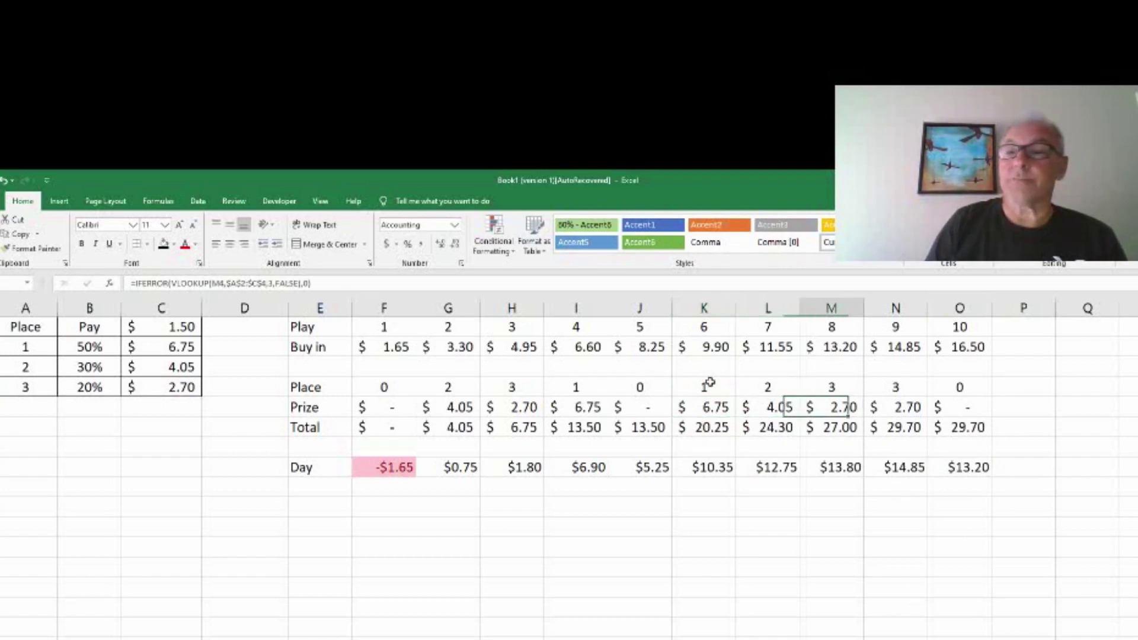
key(Up)
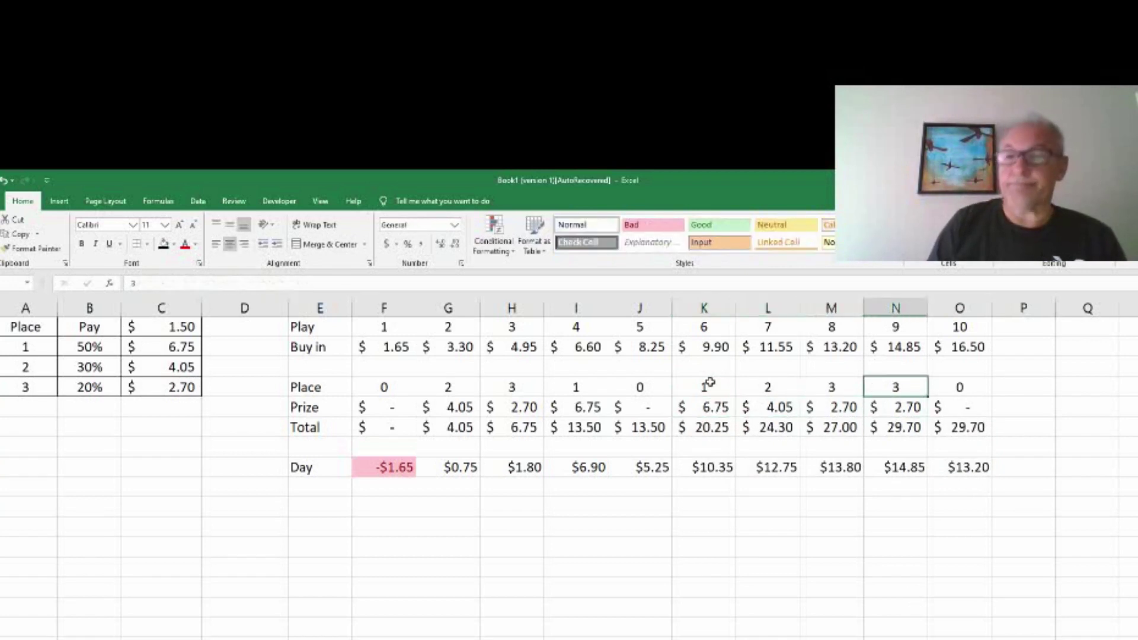
text(1)
key(Return)
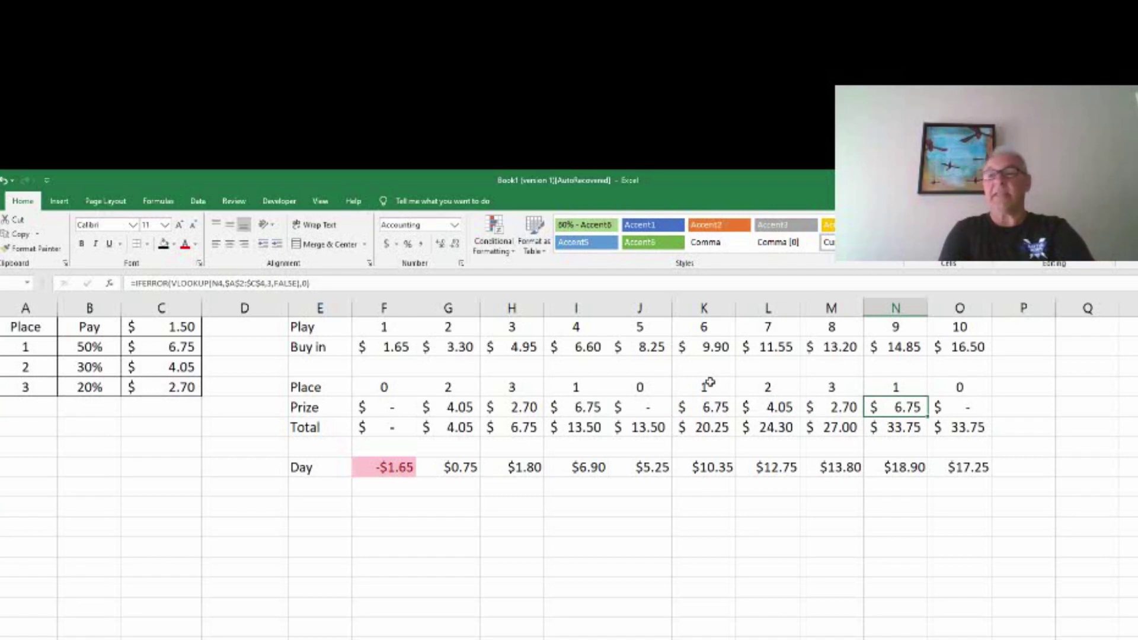
Check the Day result for play 10 and add an ROI label in A7
click(963, 469)
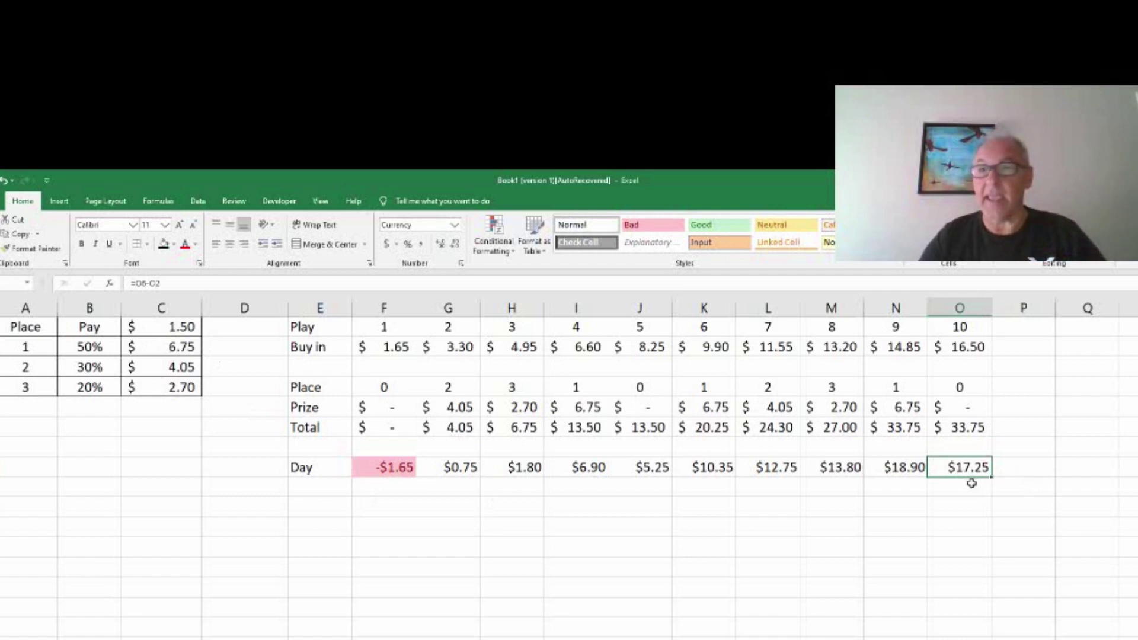
key(Up)
key(Home)
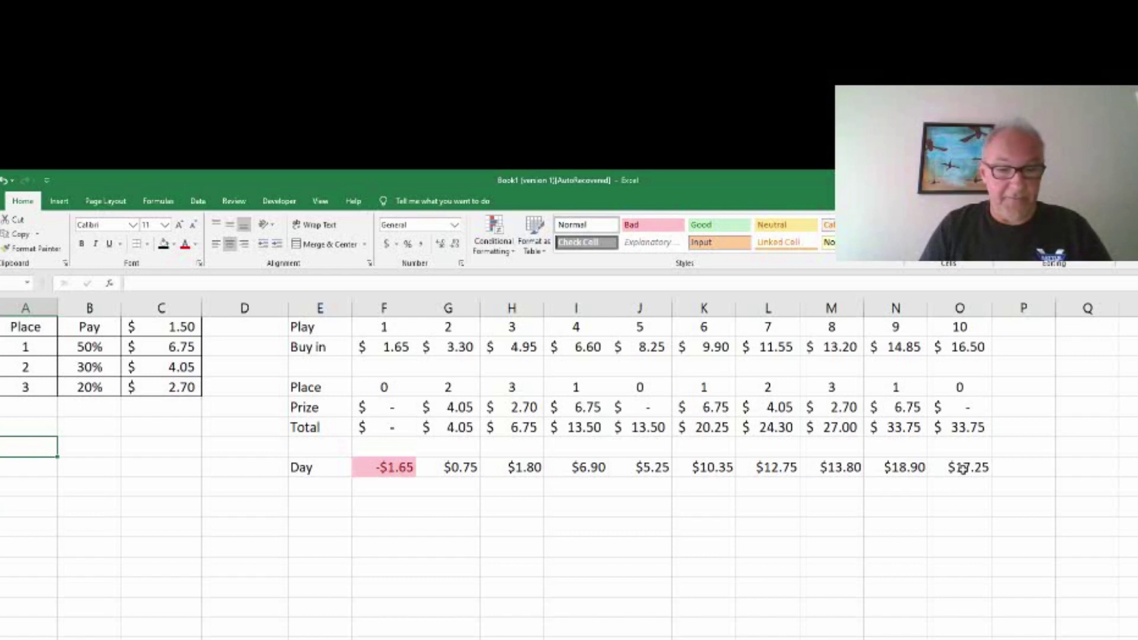
text(ROI)
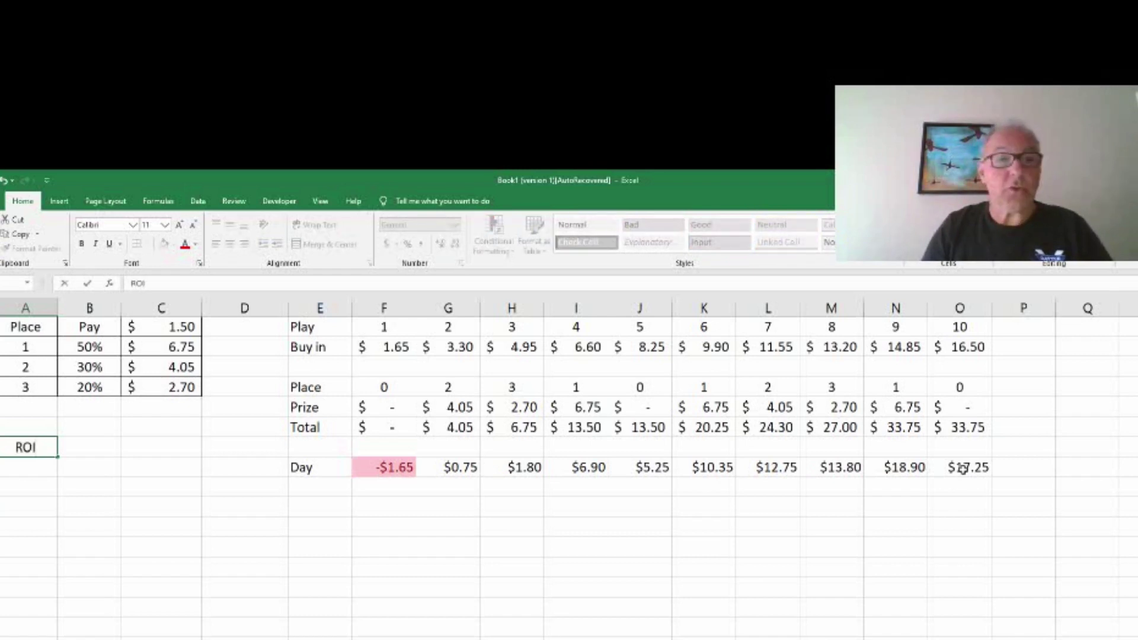
key(Tab)
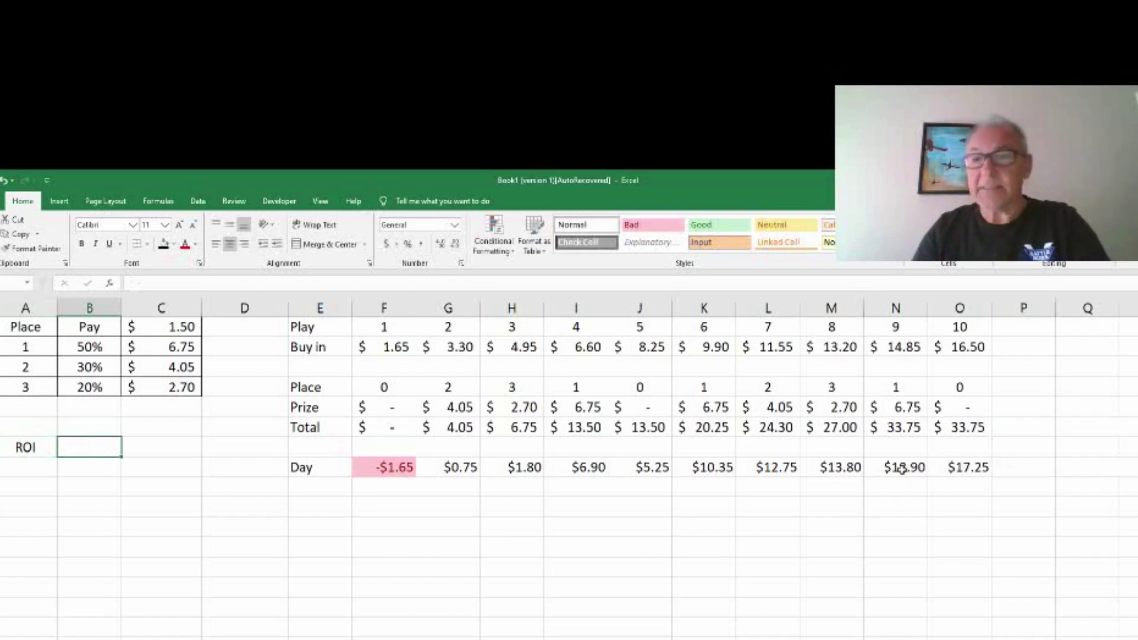
Calculate the ROI in B7 with the formula =O8/O2*100 and enter a % sign in C7
text(=)
click(966, 467)
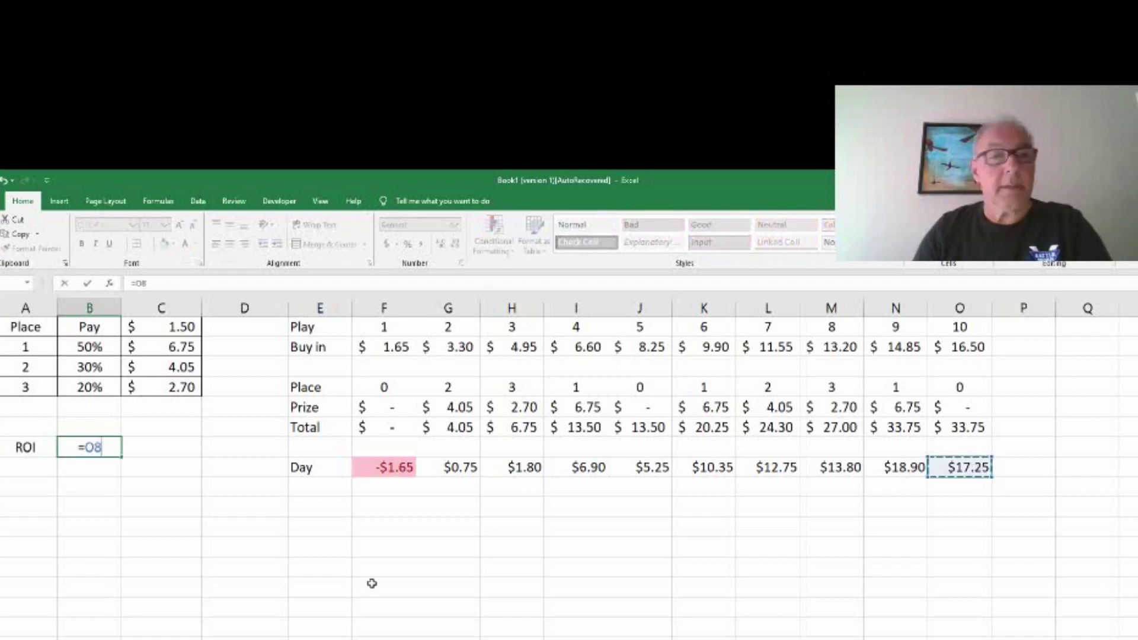
text(/)
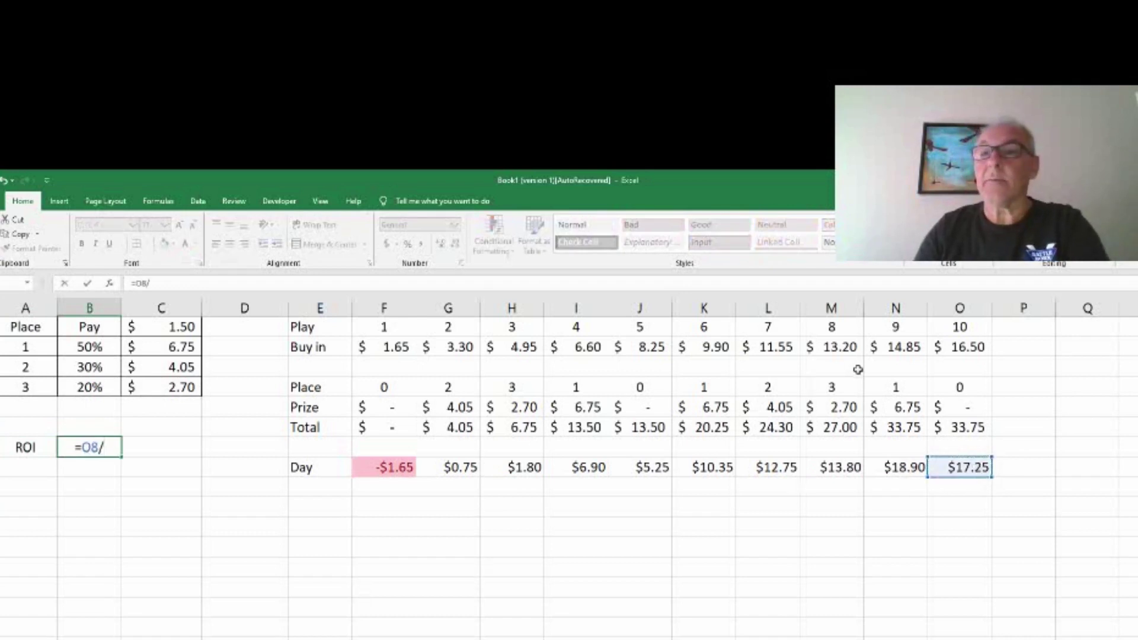
click(967, 347)
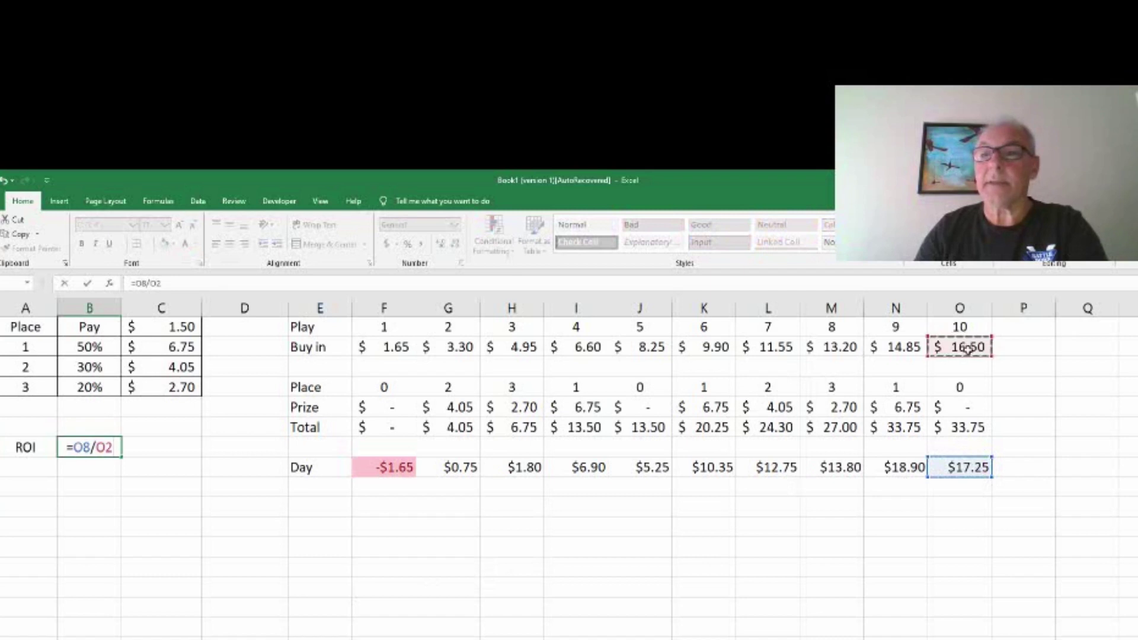
text(*100)
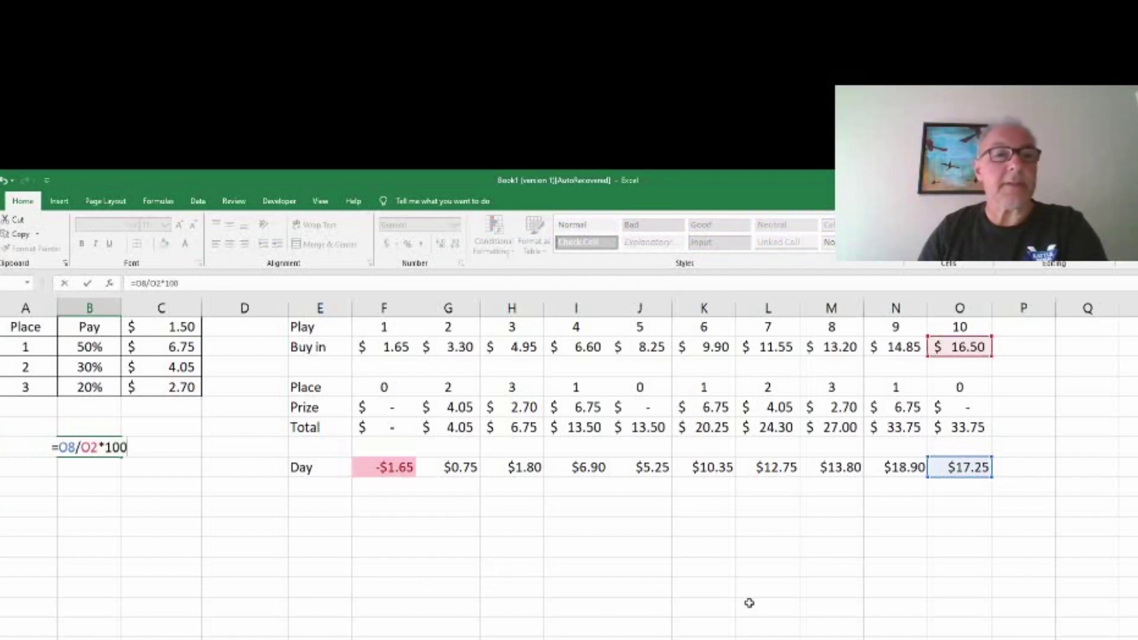
key(Return)
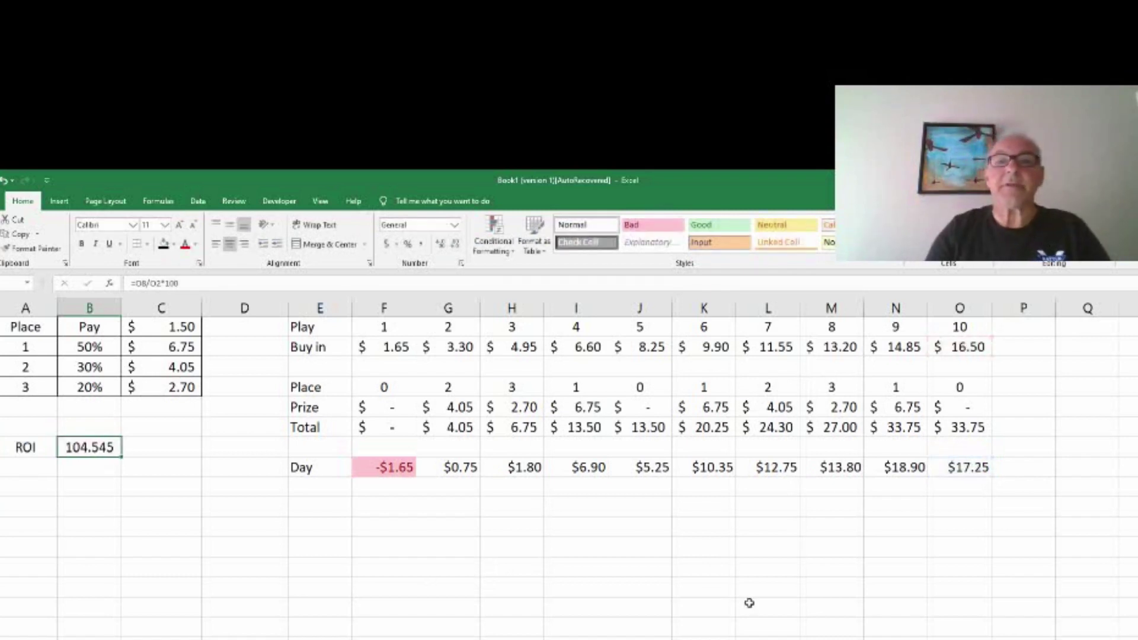
key(Right)
text(%)
key(Return)
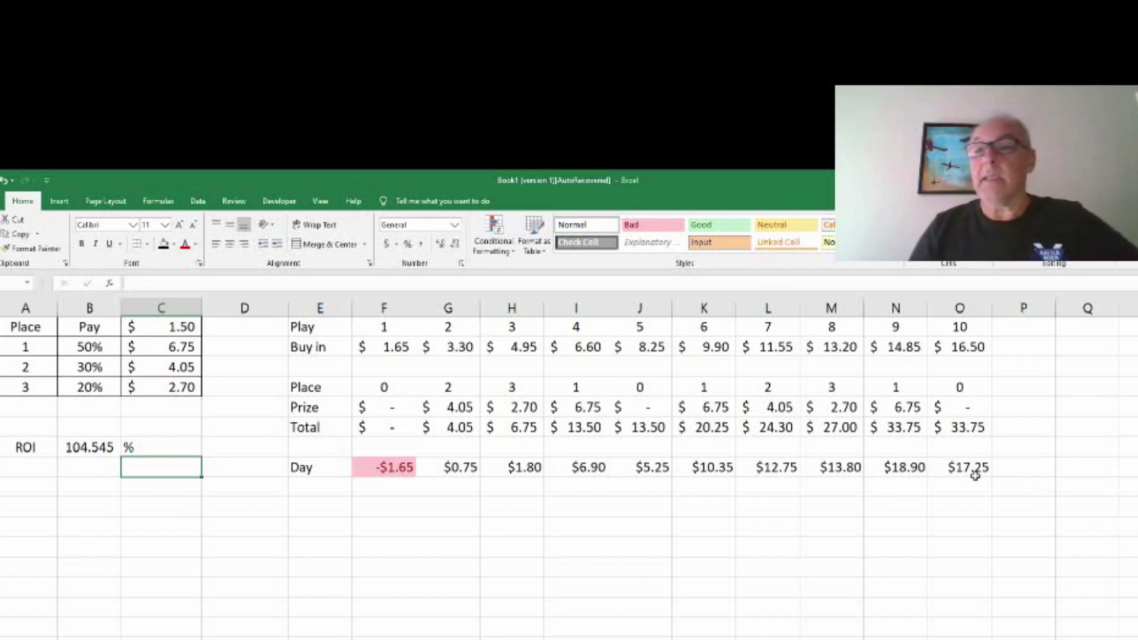
Compare play 10's cumulative Buy in, prize Total and Day result with the calculated ROI
click(973, 347)
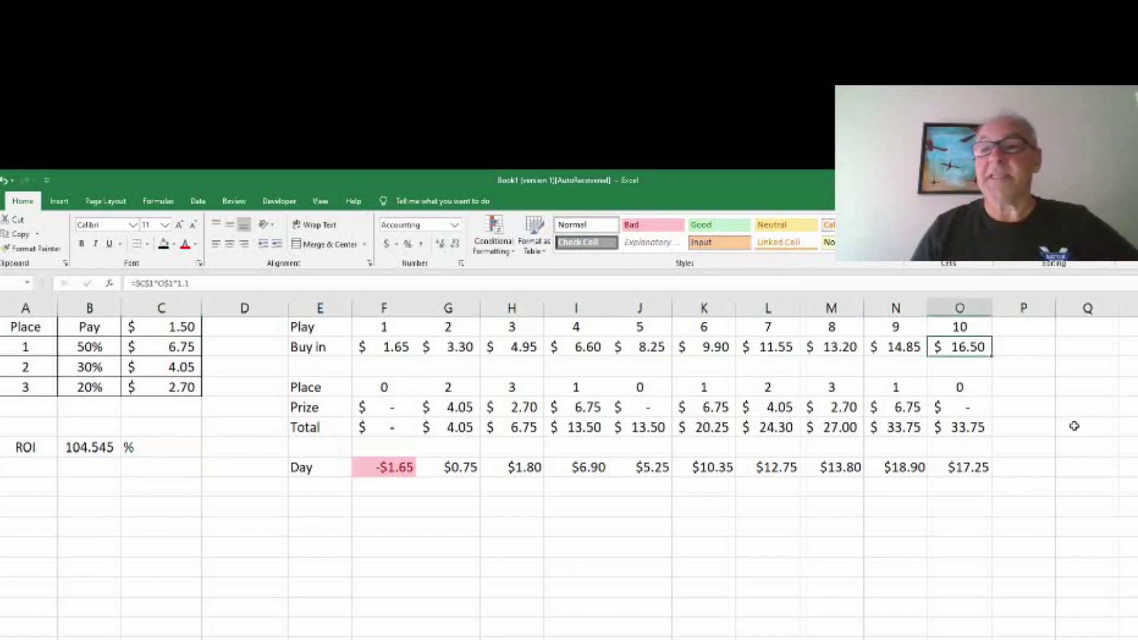
click(968, 427)
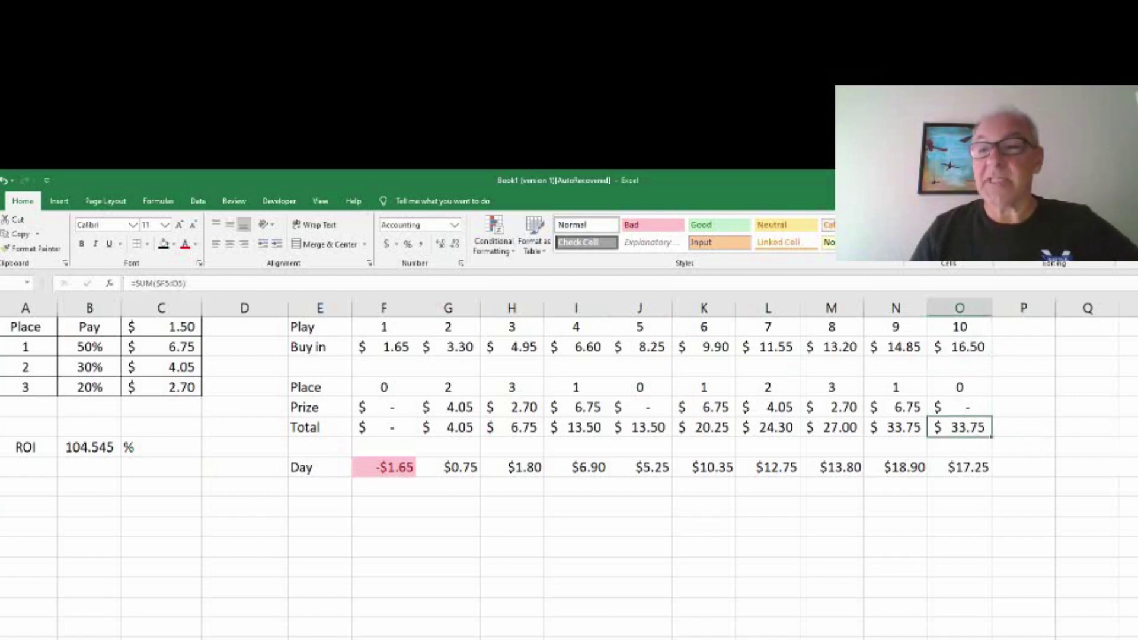
click(969, 468)
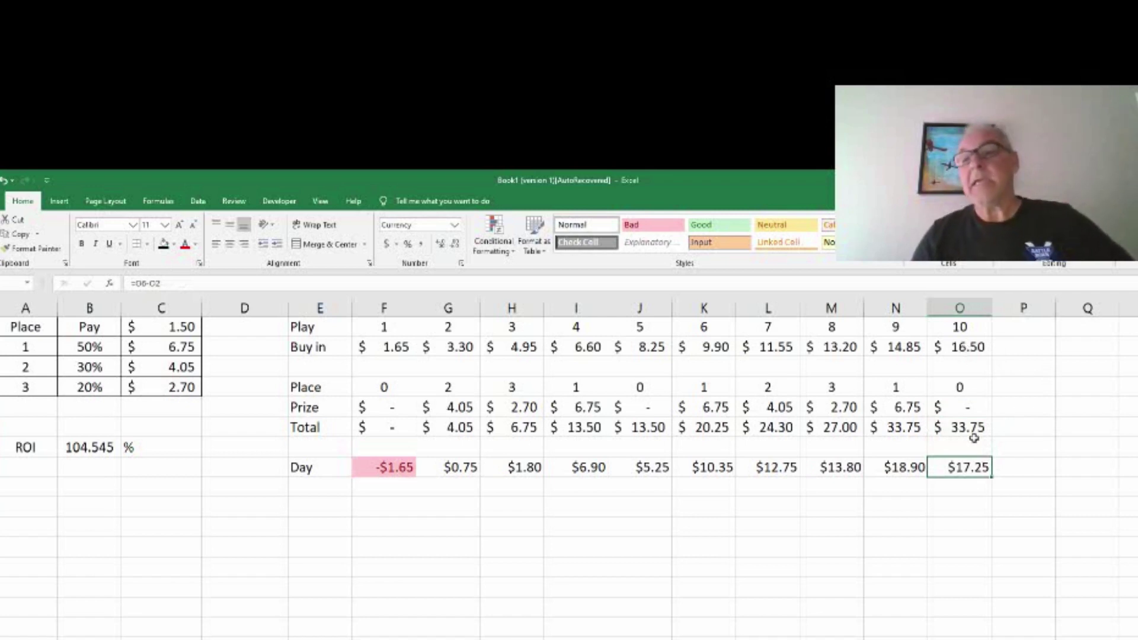
click(82, 449)
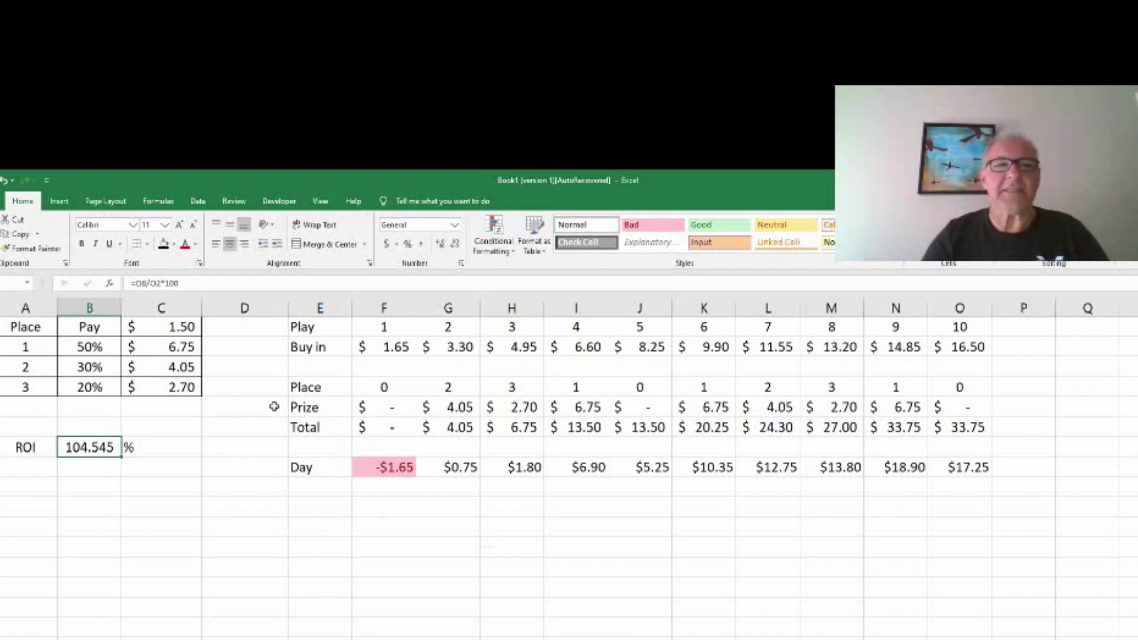
Set the base buy-in in C1 to 3 and check the Day result for play 10
click(170, 327)
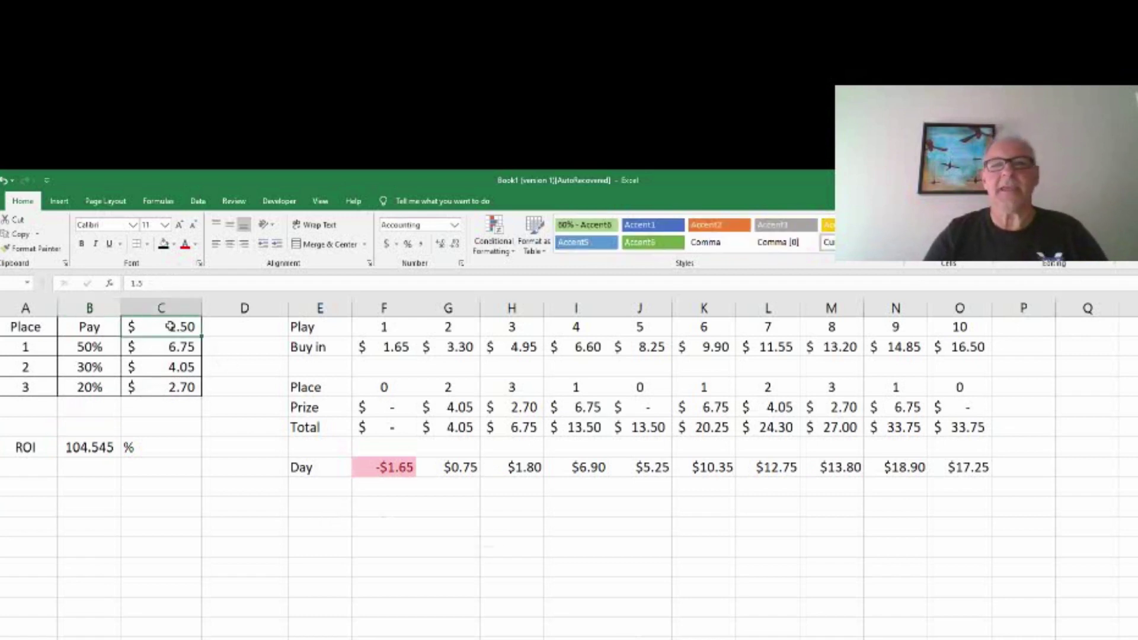
text(3)
key(Return)
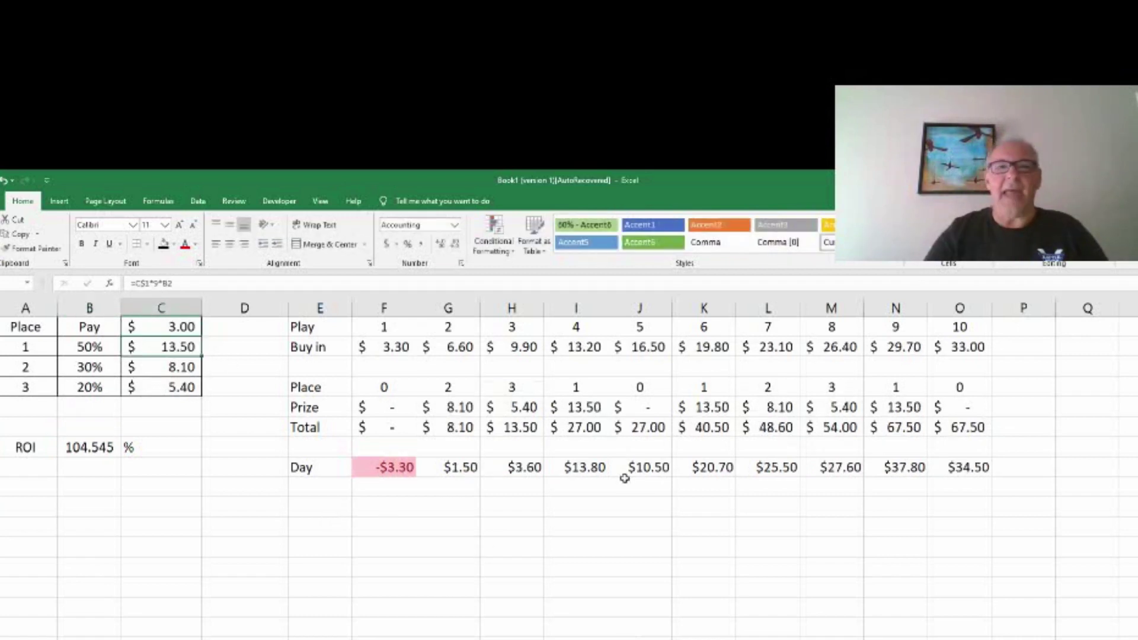
click(972, 465)
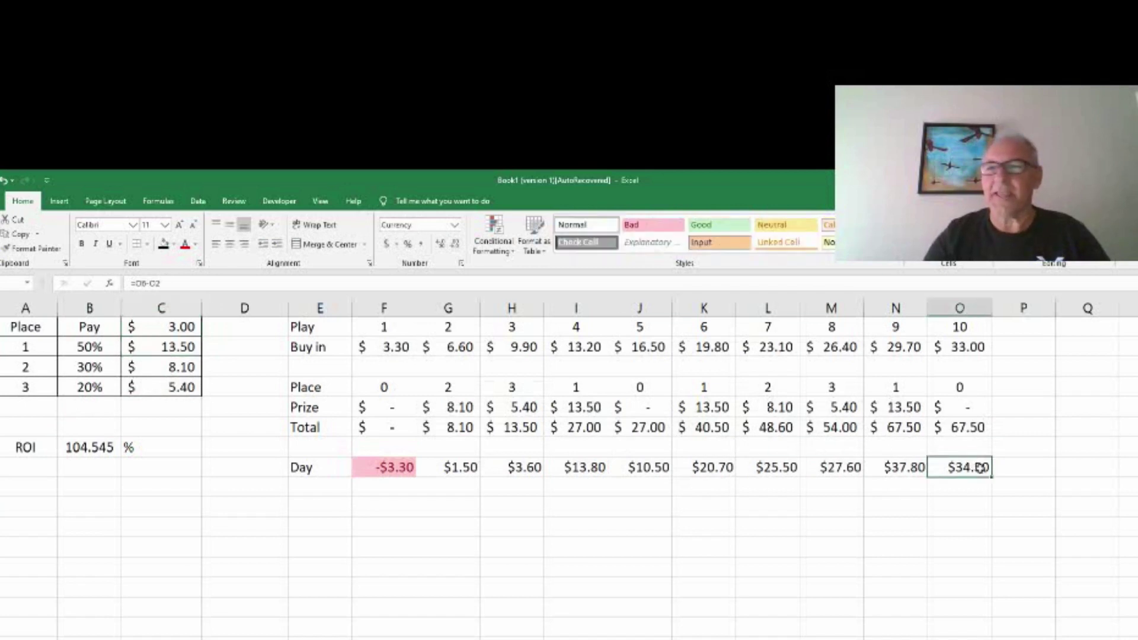
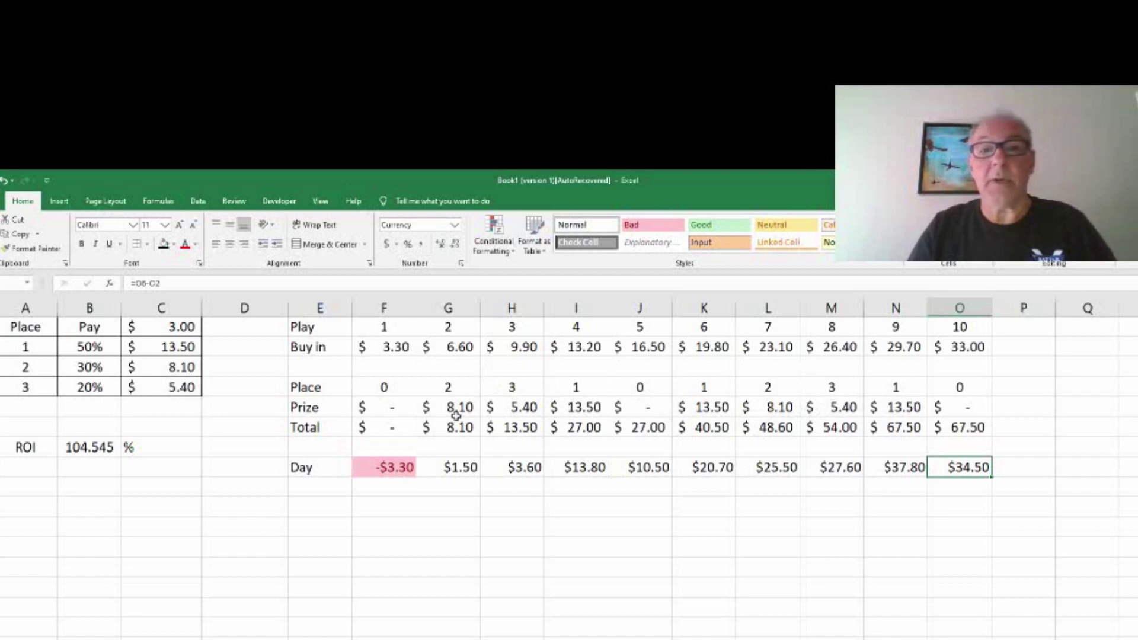
Change the finishing places of plays 3 and 5 to 1 and 2, and check the Day result for play 10
click(453, 387)
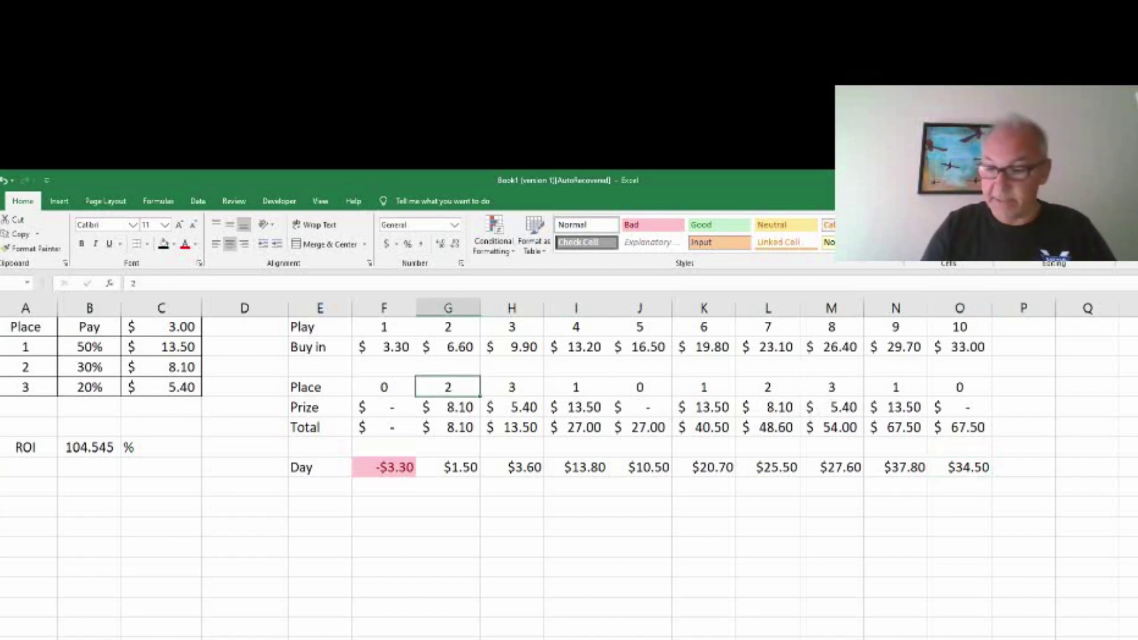
key(Right)
text(1)
key(Right)
key(Right)
text(2)
key(Return)
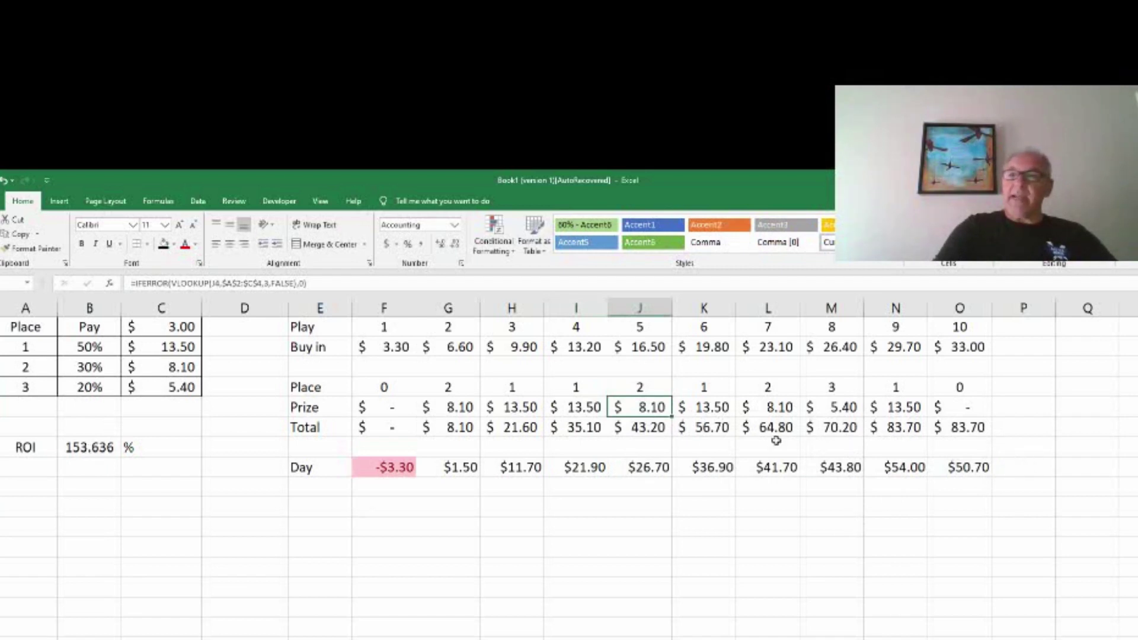
click(961, 468)
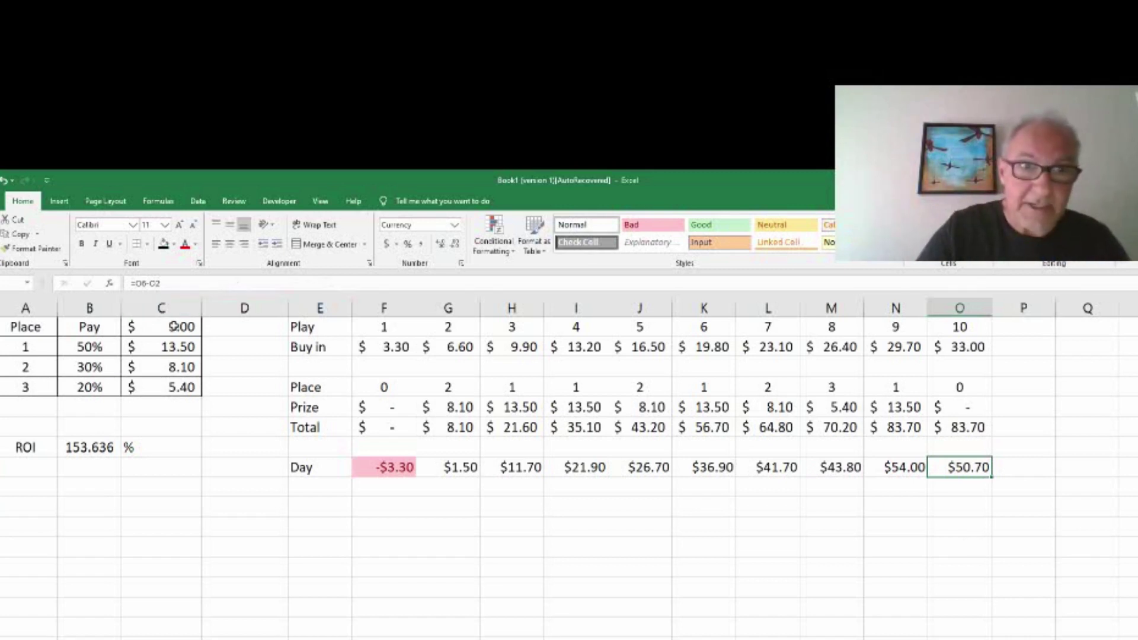
Set the base buy-in in C1 to 5 and clear the finishing places of all ten plays
click(174, 326)
text(5)
key(Return)
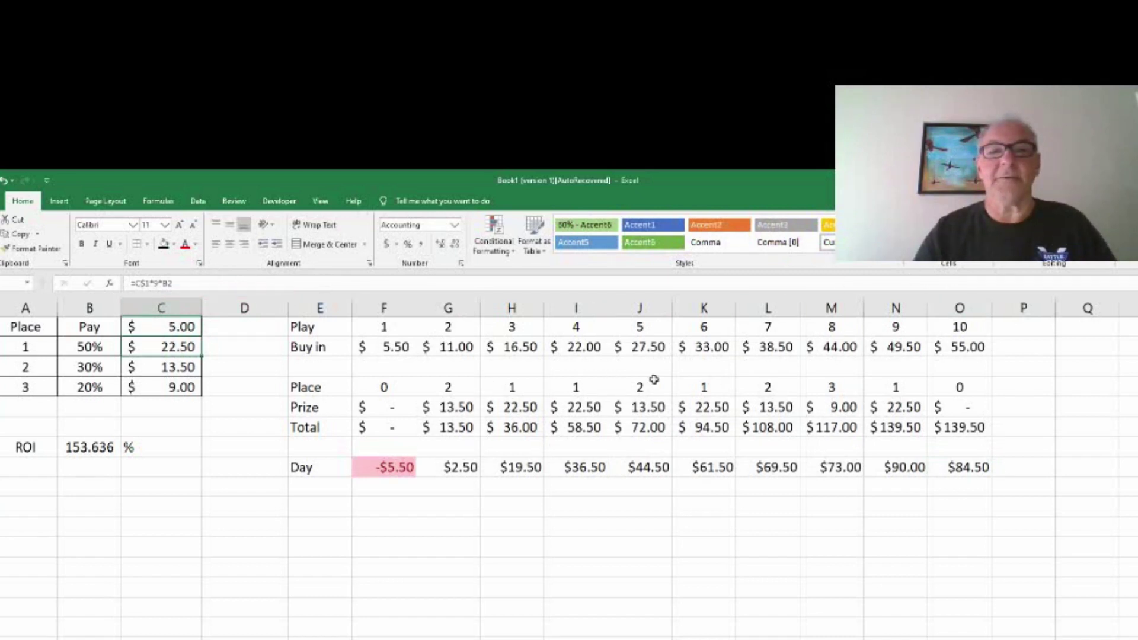
drag(389, 384, 948, 379)
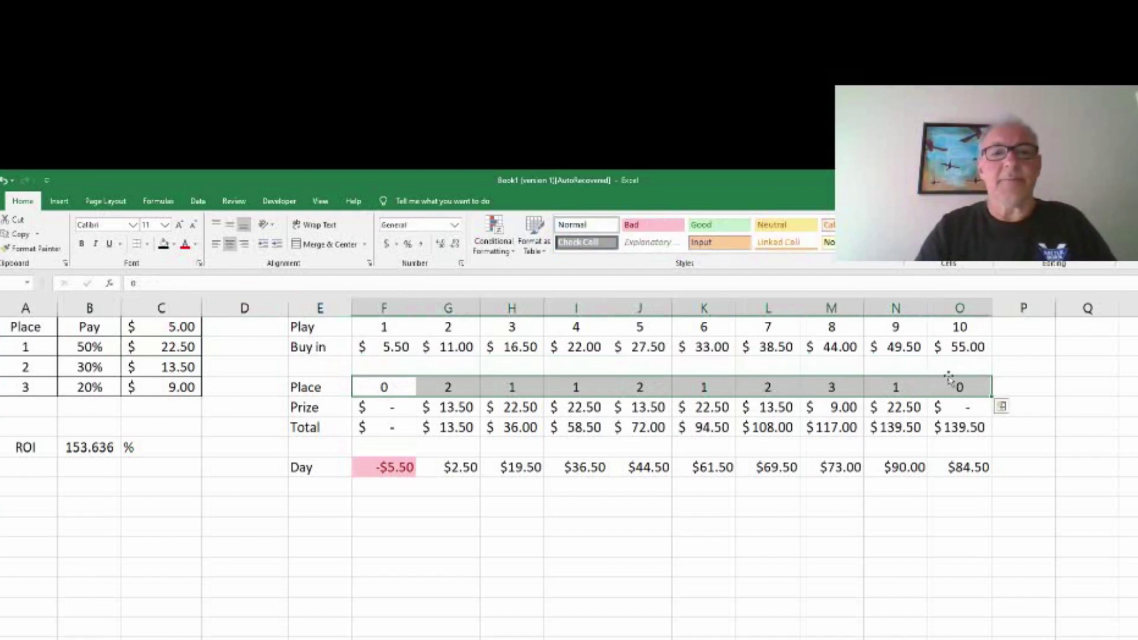
key(Delete)
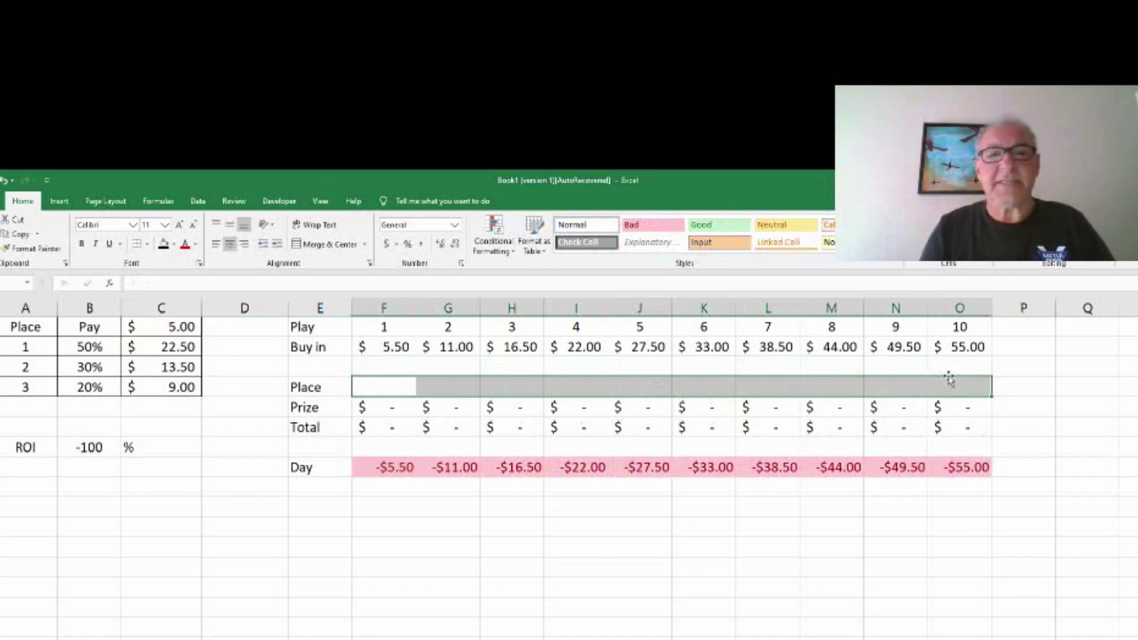
key(shift+BackSpace)
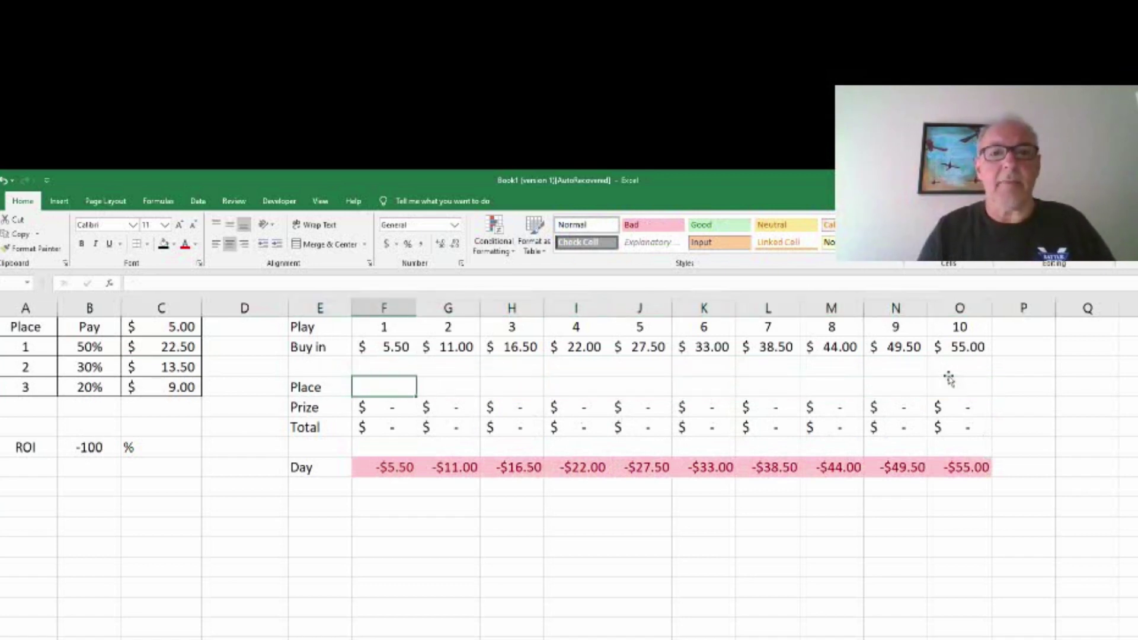
Enter finishing places 1, 2, 0, 2, 1, 1, 1, 2, 3 and 0 for plays 1 to 10 in the Place row
text(1)
key(Tab)
text(2)
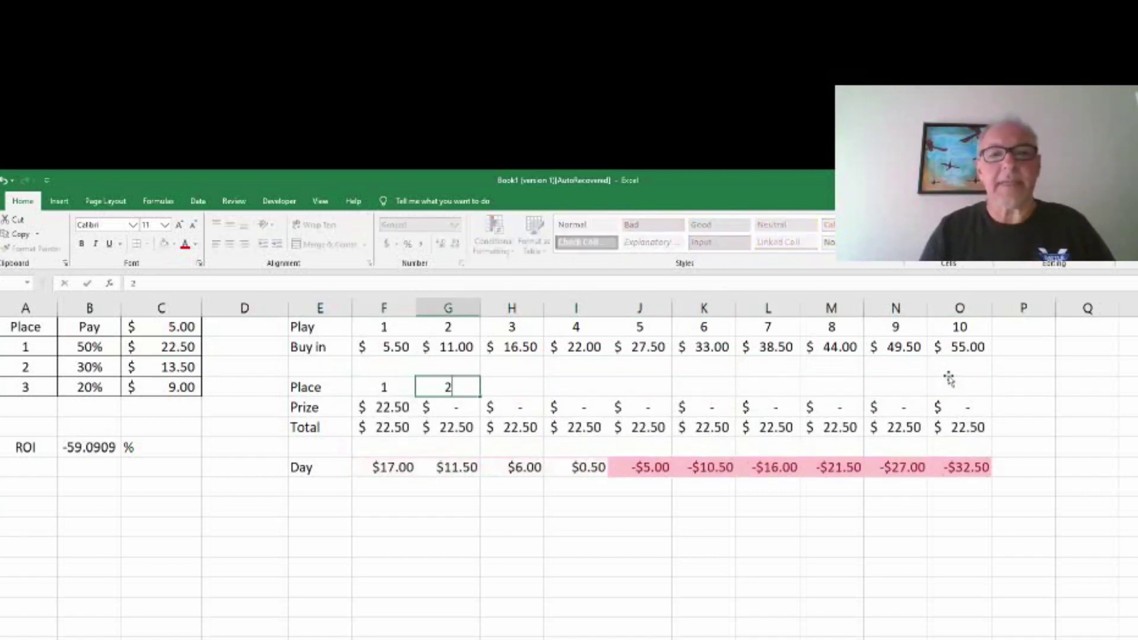
key(Tab)
text(0)
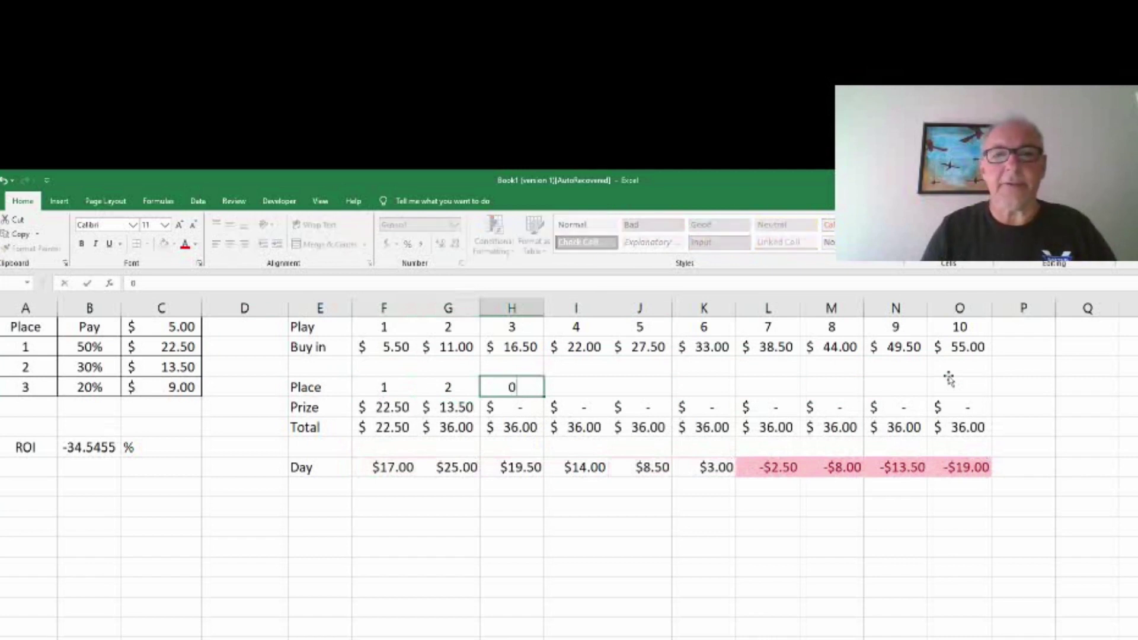
key(Tab)
text(2)
key(Tab)
text(1)
key(Tab)
text(1)
key(Tab)
text(1)
key(Tab)
text(2)
key(Tab)
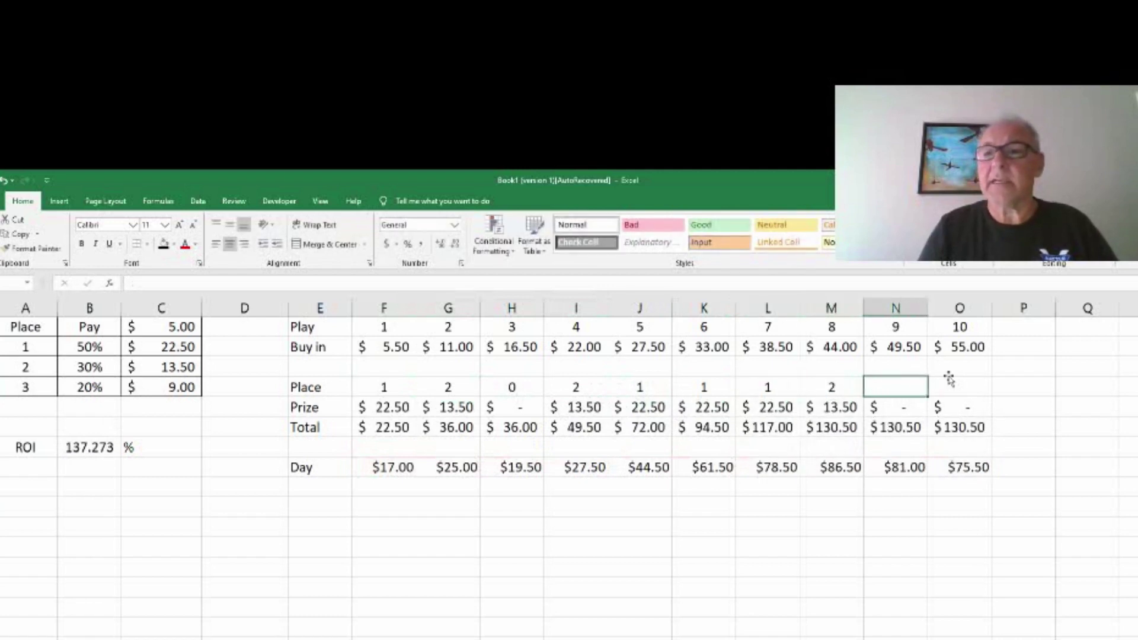
text(3)
key(Tab)
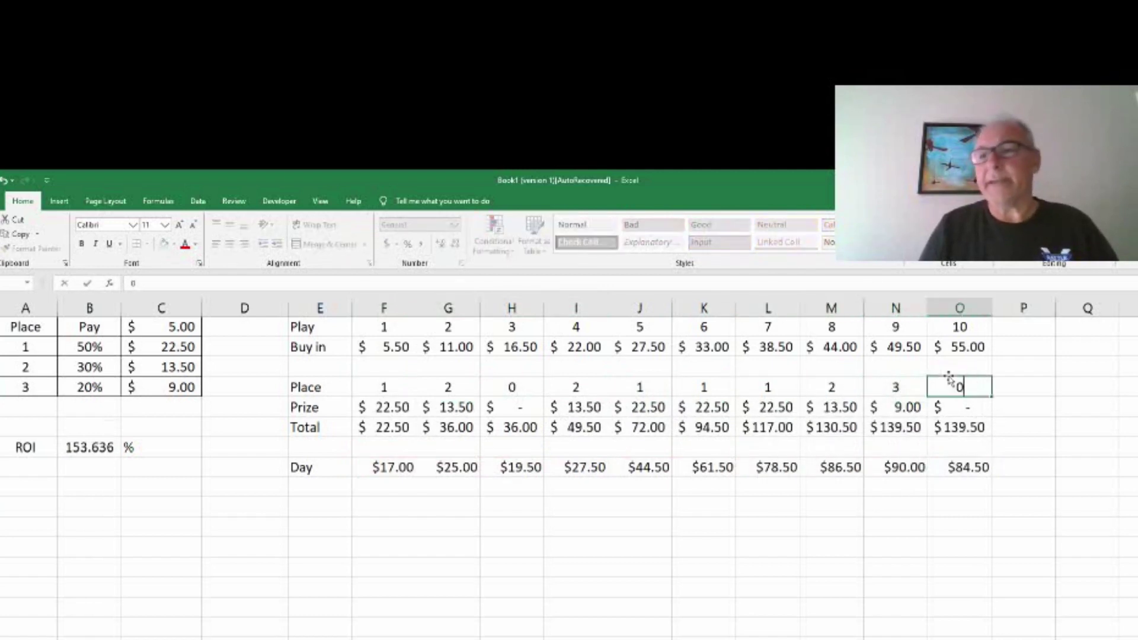
text(0)
key(Down)
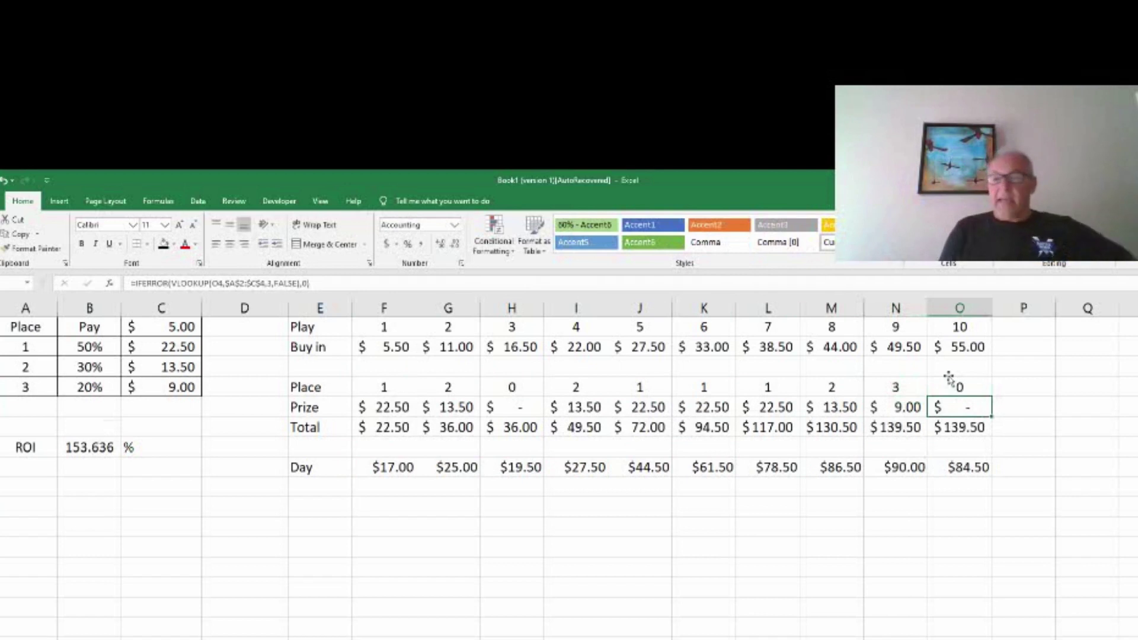
Change the finishing place of play 10 to 1
click(949, 379)
text(1)
key(Return)
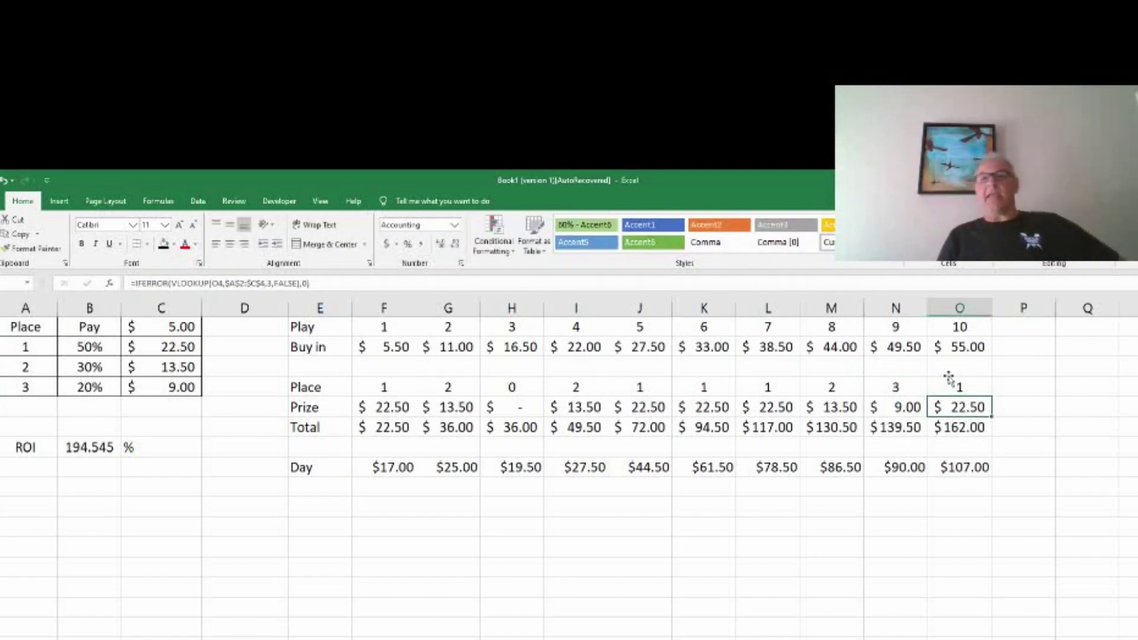
Hide the contents of plays 6 to 10 in columns K to O by setting their font colour to white
drag(704, 307, 959, 308)
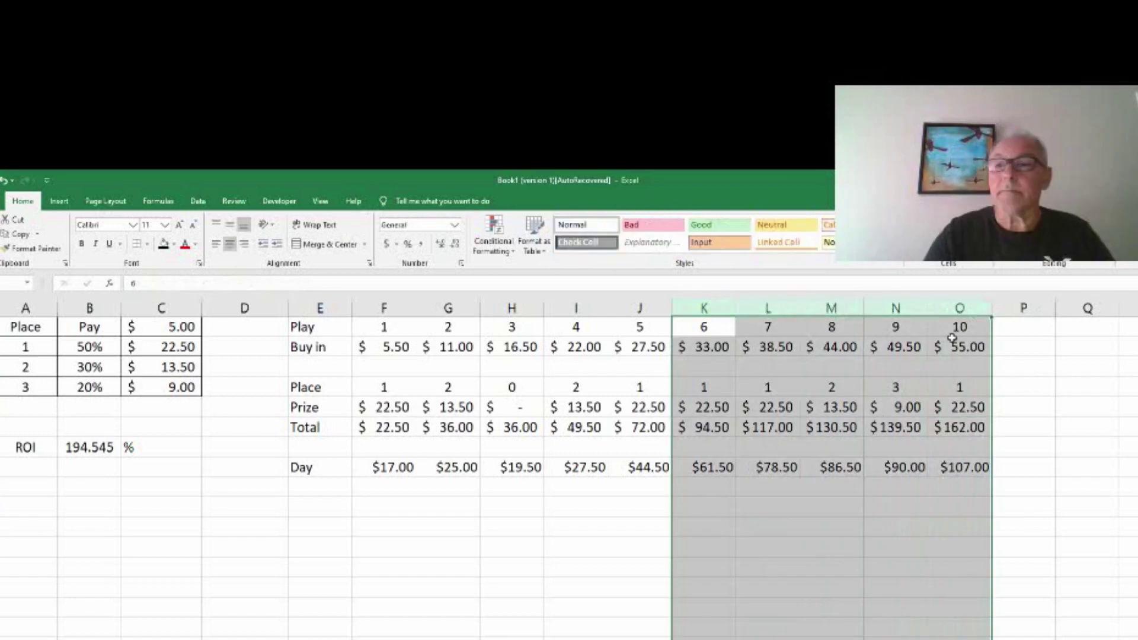
click(174, 245)
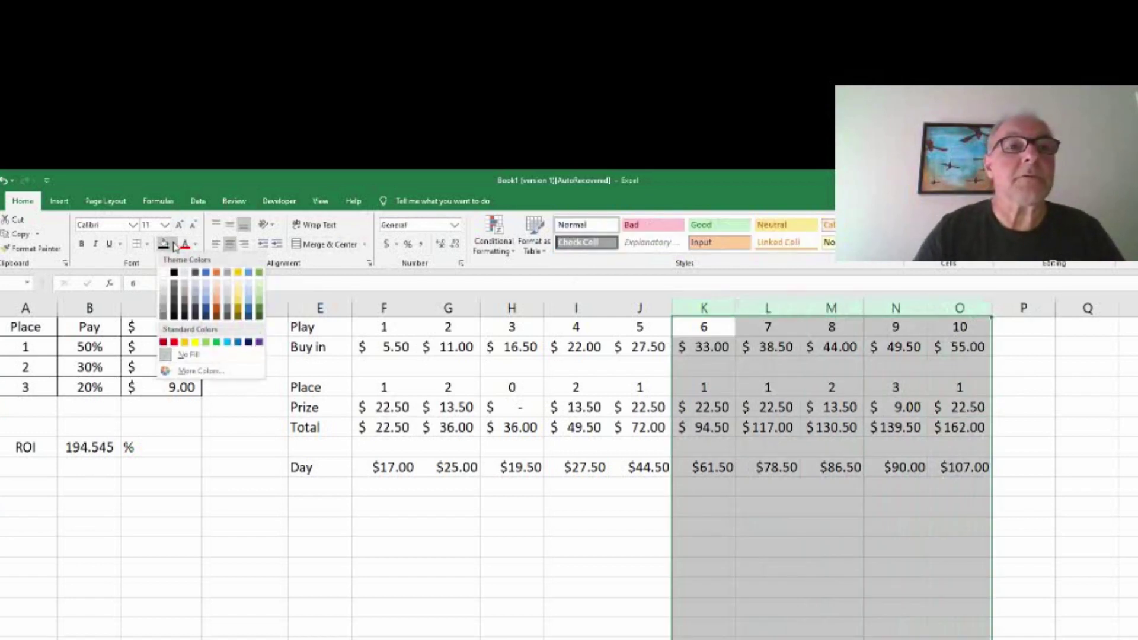
key(Escape)
key(Delete)
click(475, 595)
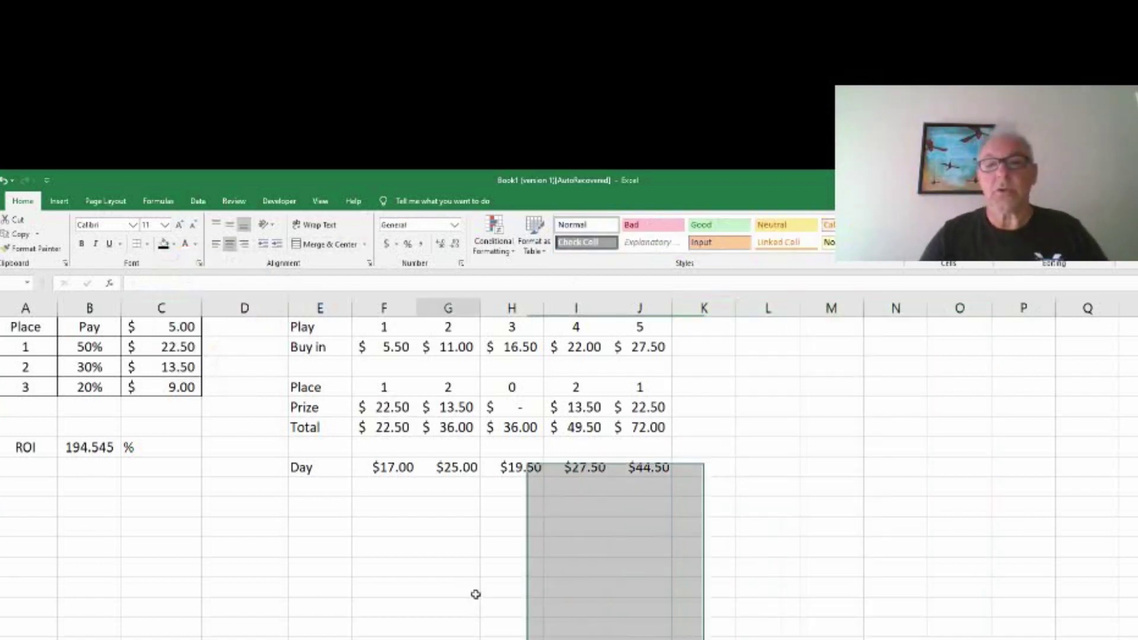
Check the Day result for play 5 and set the base buy-in in C1 to 10
click(655, 467)
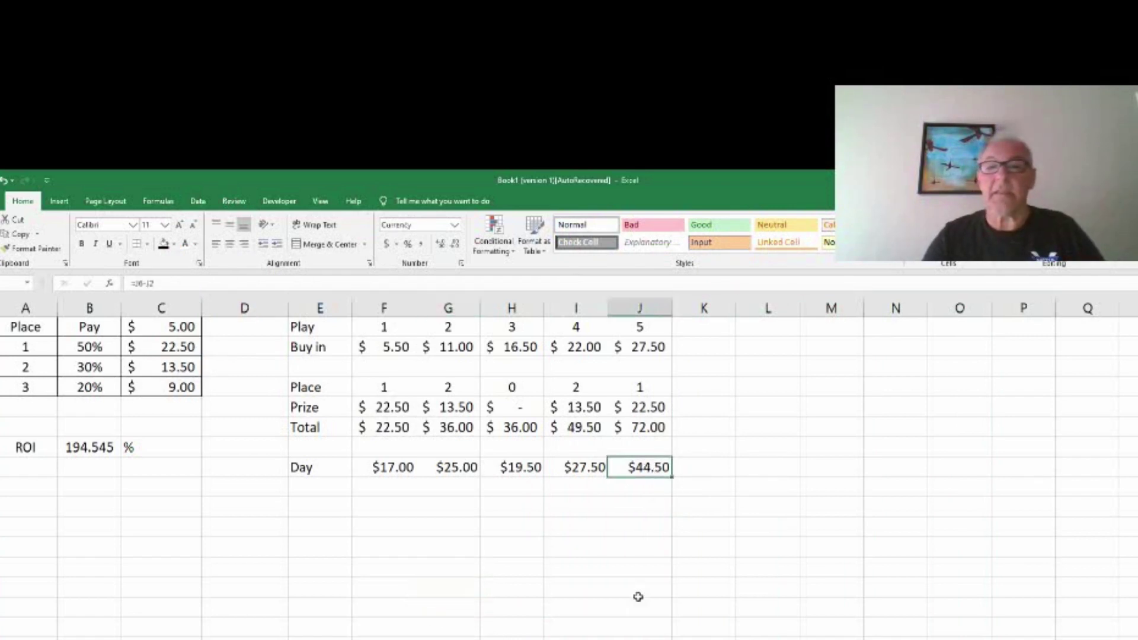
click(162, 326)
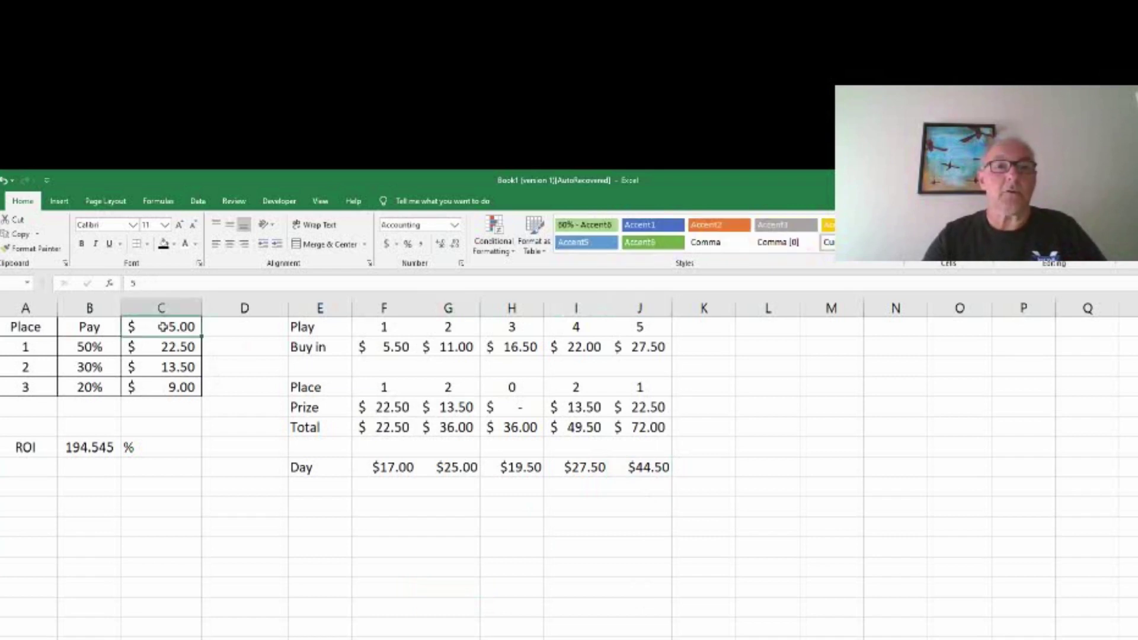
text(10)
key(Return)
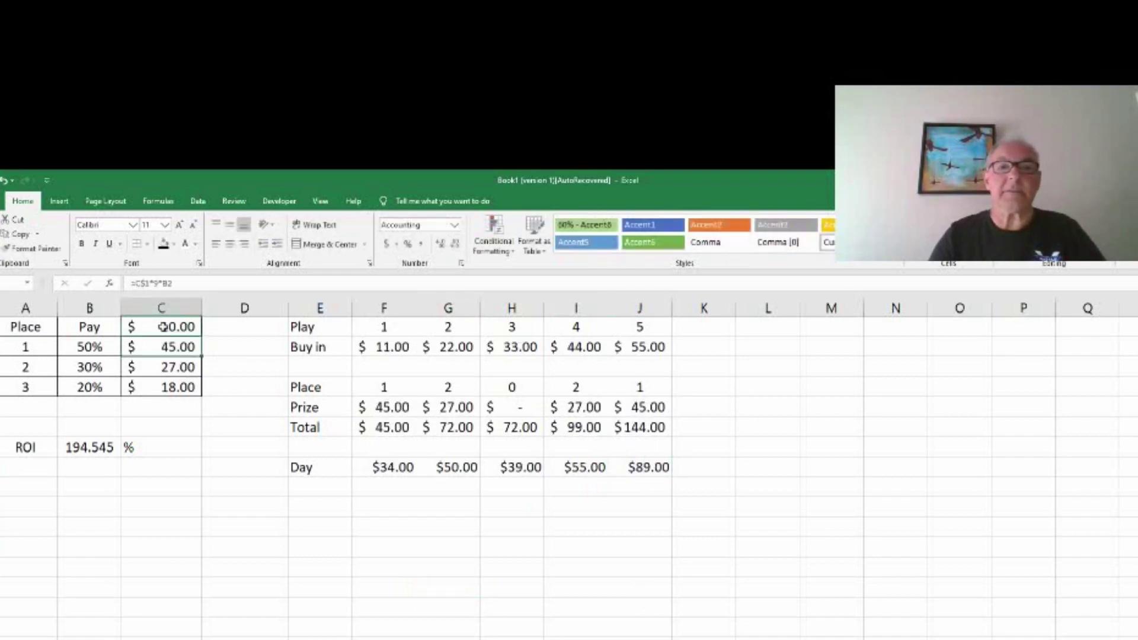
Change the finishing place of play 1 to 3 in the Place row
key(Right)
key(Right)
key(Right)
key(Down)
key(Down)
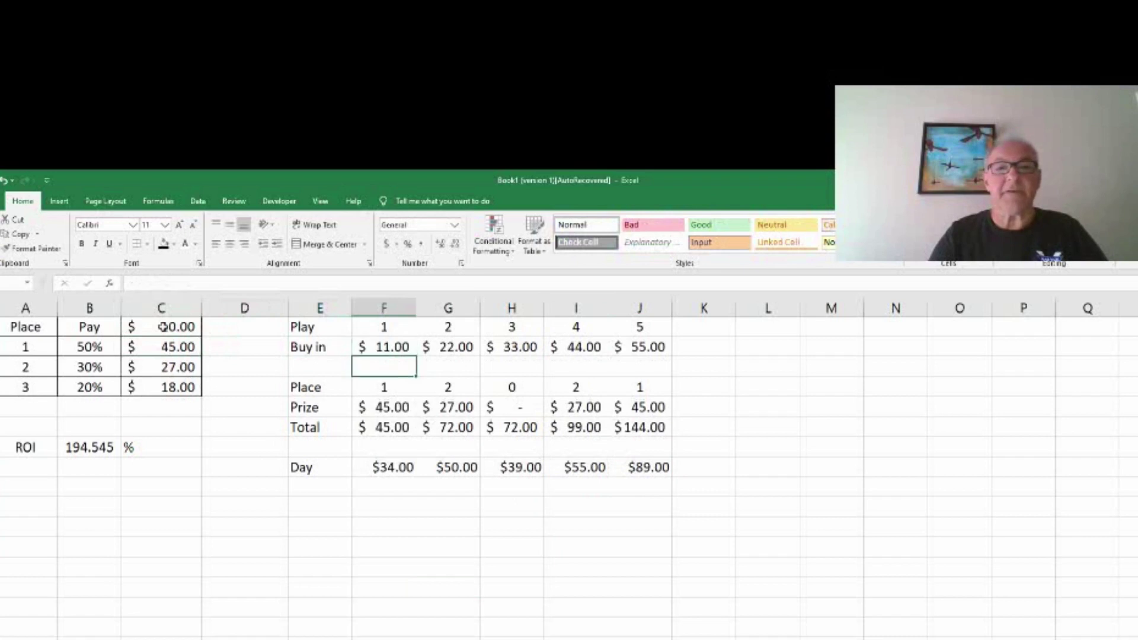
text(3)
key(Return)
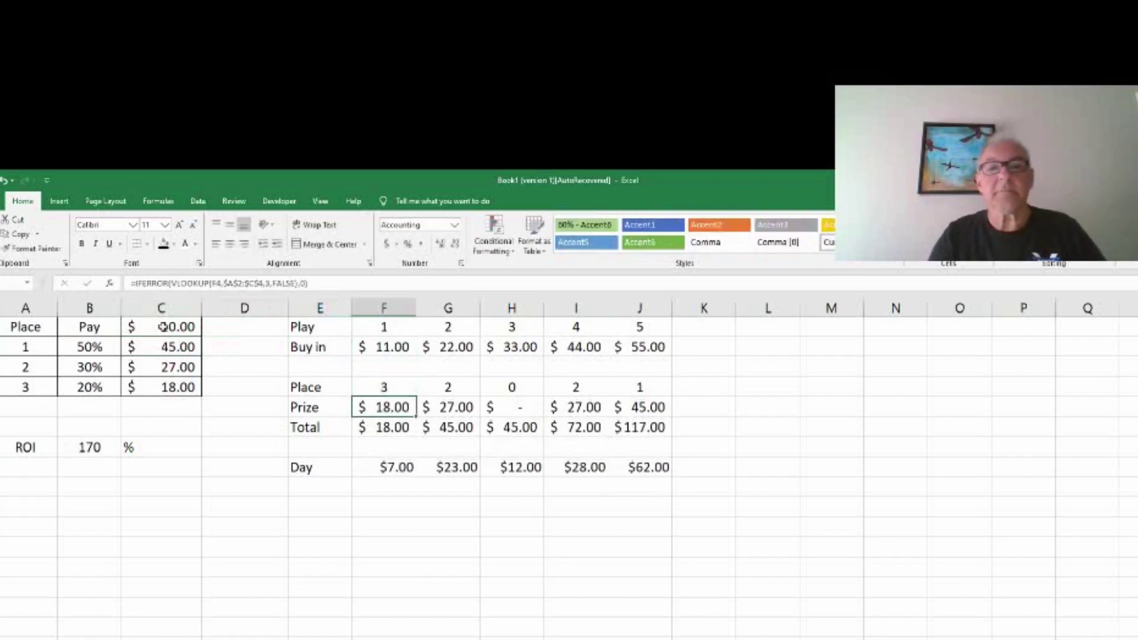
Check the Day result for play 5 against the finishing places entered for the five plays
key(Up)
key(Up)
key(Right)
key(Right)
key(Down)
key(Right)
key(Right)
key(Down)
key(Down)
key(Down)
key(Down)
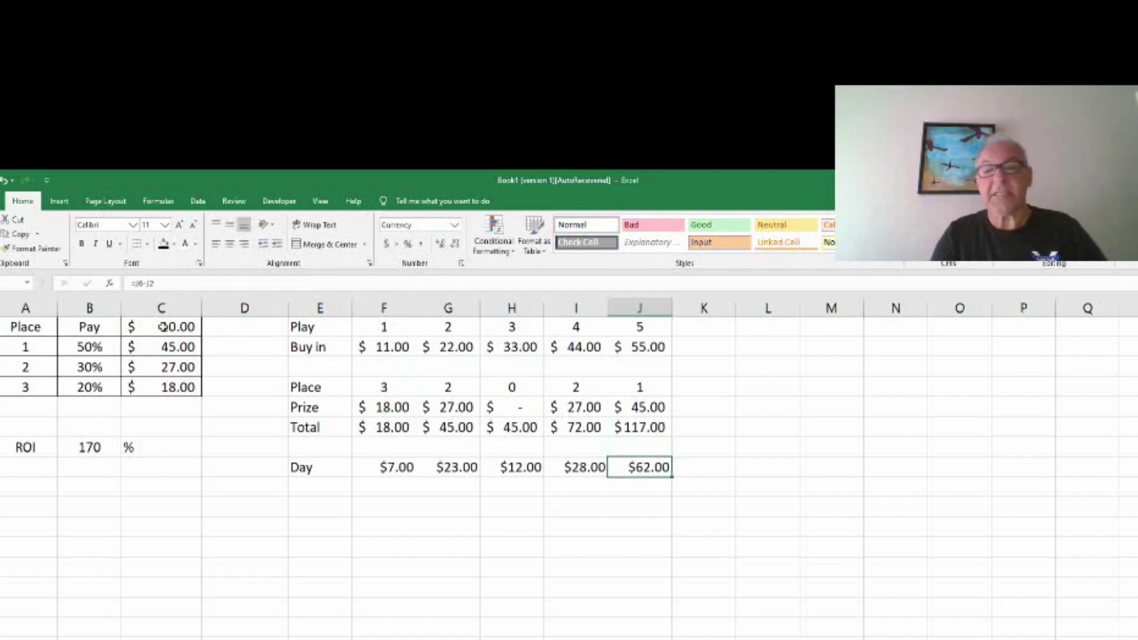
Return to the Place row and review the finishing places of plays 1 and 2
key(Up)
key(Up)
key(Up)
key(Up)
key(Left)
key(Left)
key(Left)
key(Left)
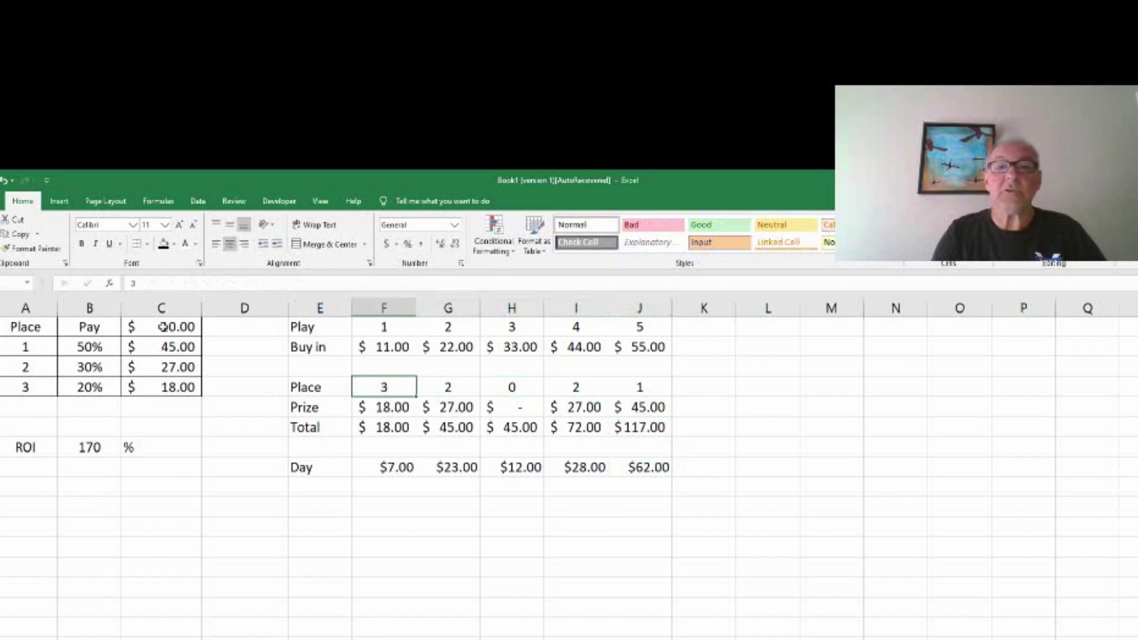
key(Right)
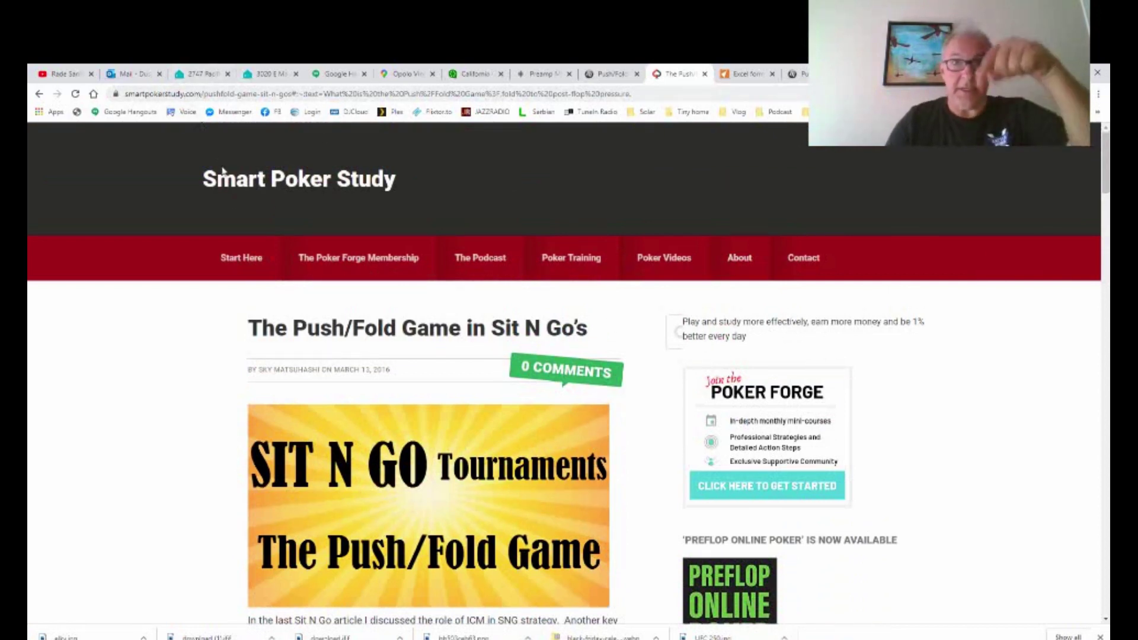
Read the "Why Use the Push/Fold Strategy" section of the Smart Poker Study article in the browser, highlighting its statements on fold equity
drag(1107, 158, 1107, 291)
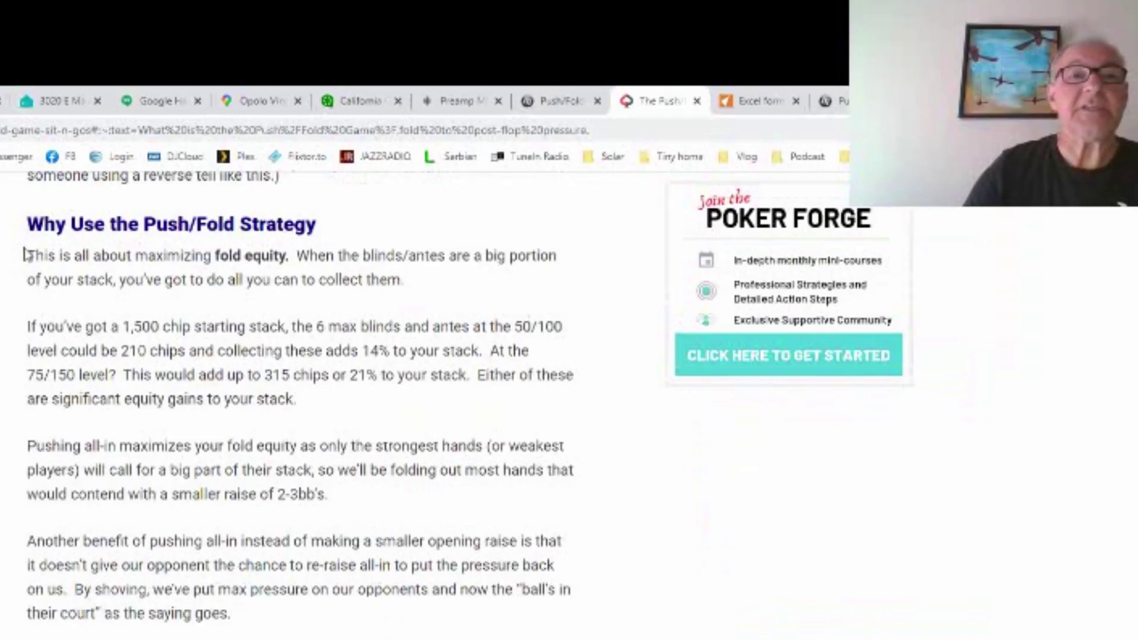
drag(25, 255, 291, 256)
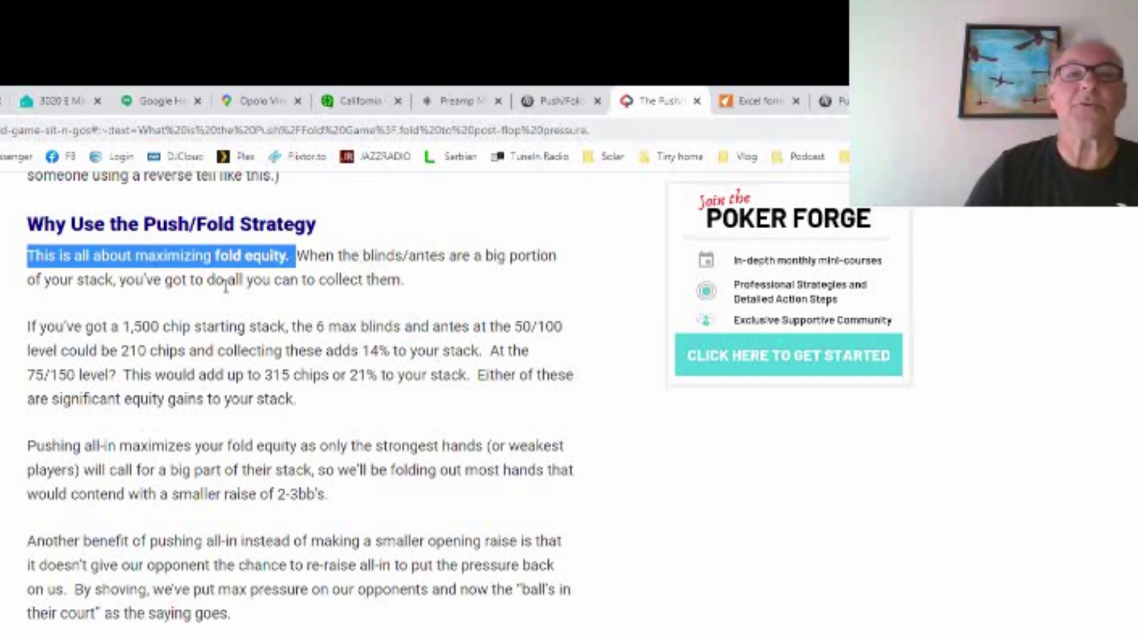
click(436, 287)
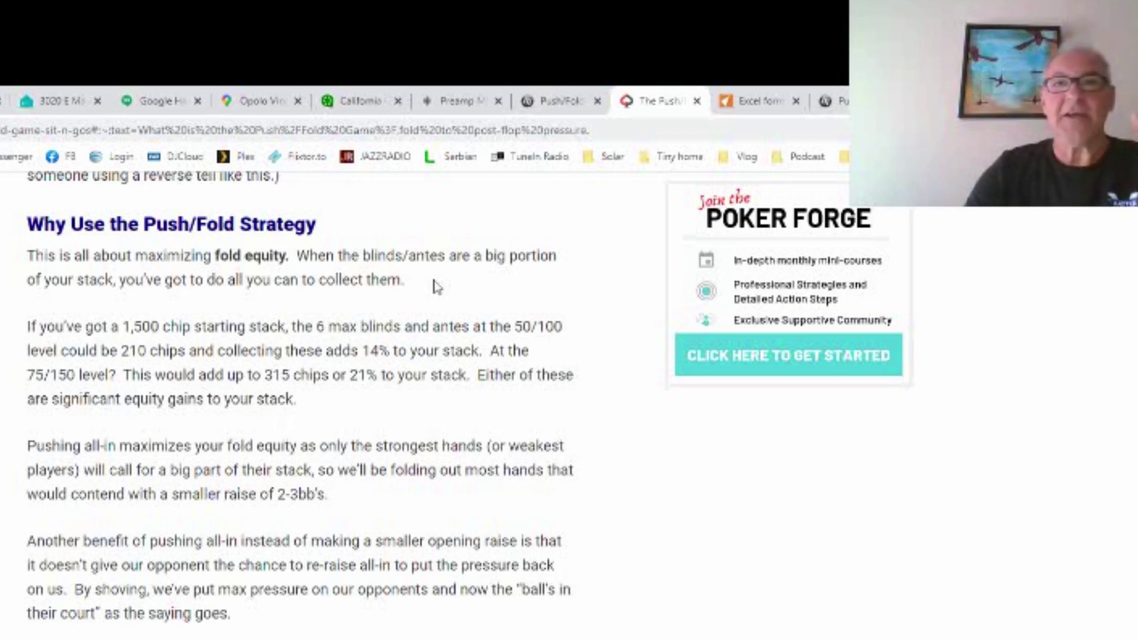
drag(28, 446, 296, 445)
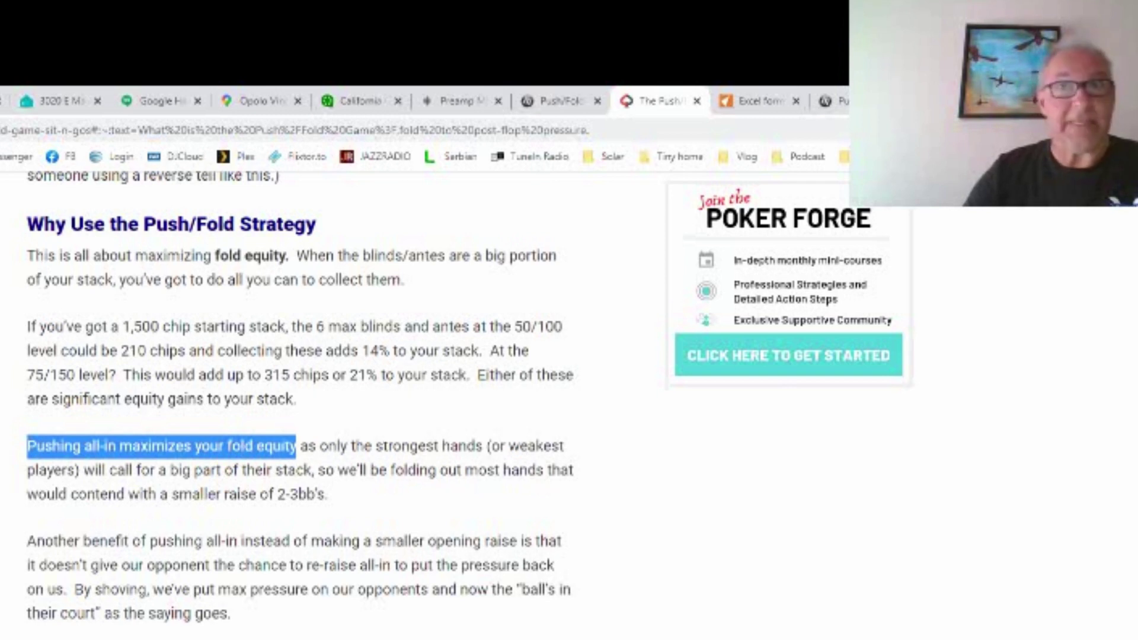
scroll(299, 397, down, 1)
scroll(300, 406, down, 1)
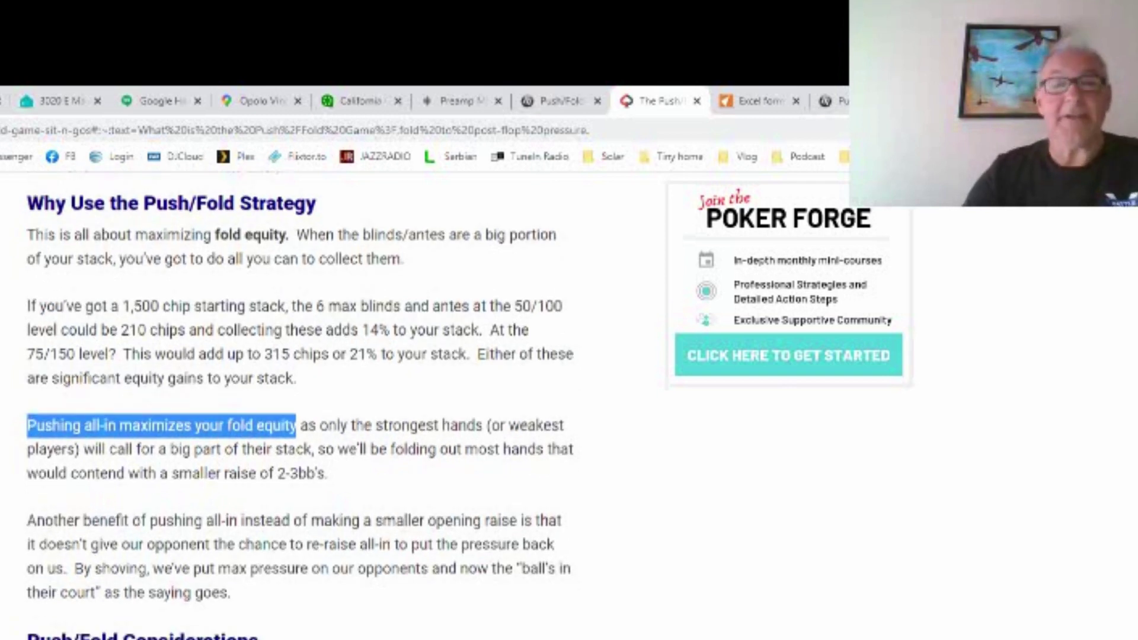